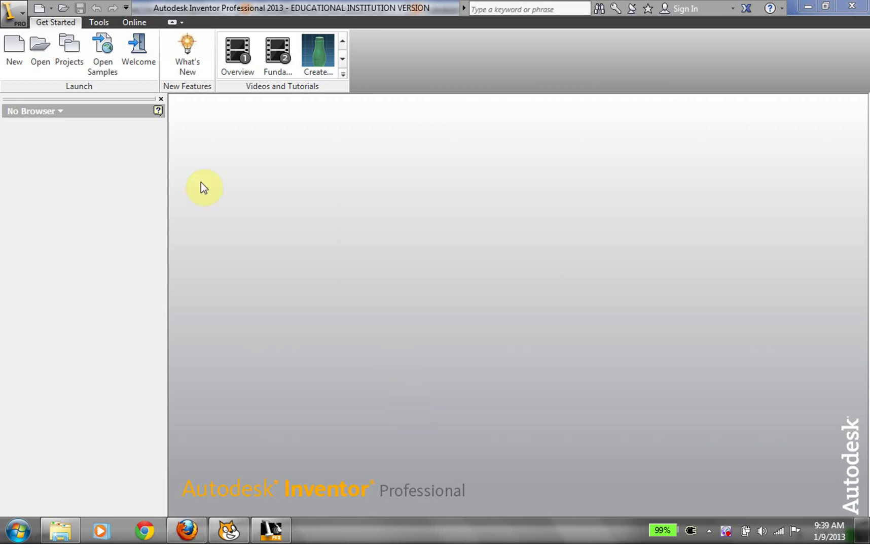
Create a new part file.
{"action": "left_click", "coordinate": [51, 10]}
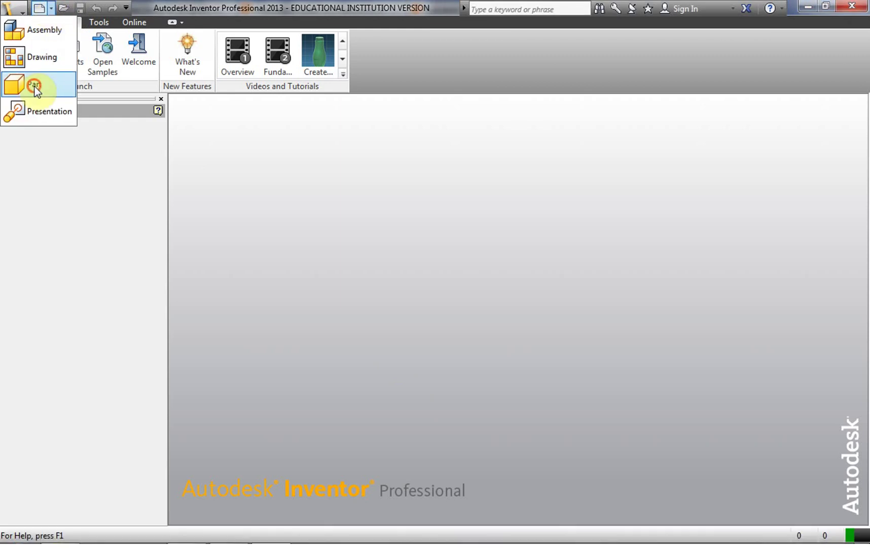
{"action": "left_click", "coordinate": [33, 85]}
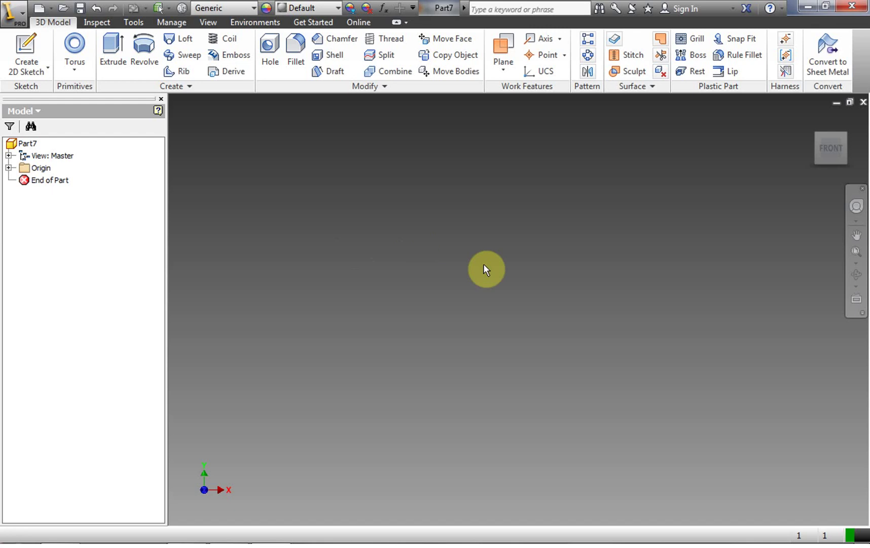
{"action": "left_click", "coordinate": [76, 55]}
{"action": "left_click", "coordinate": [75, 71]}
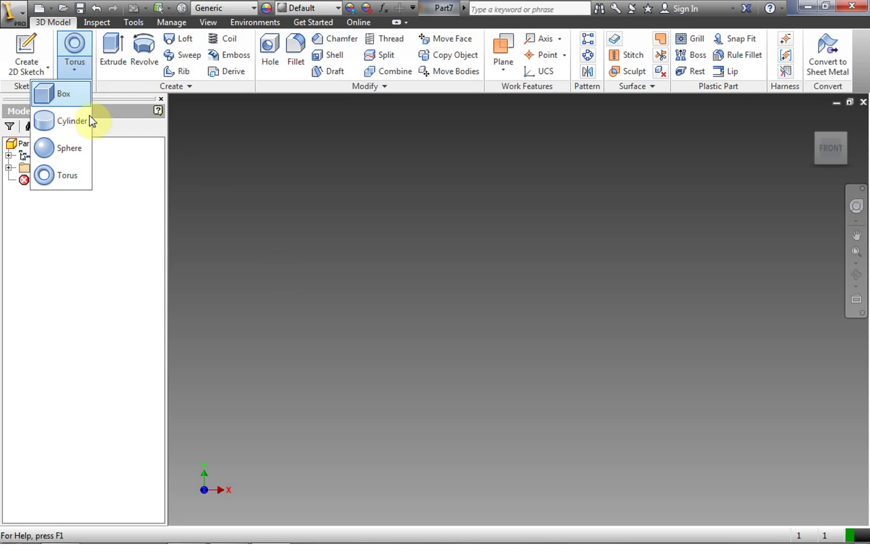
{"action": "left_click", "coordinate": [347, 232]}
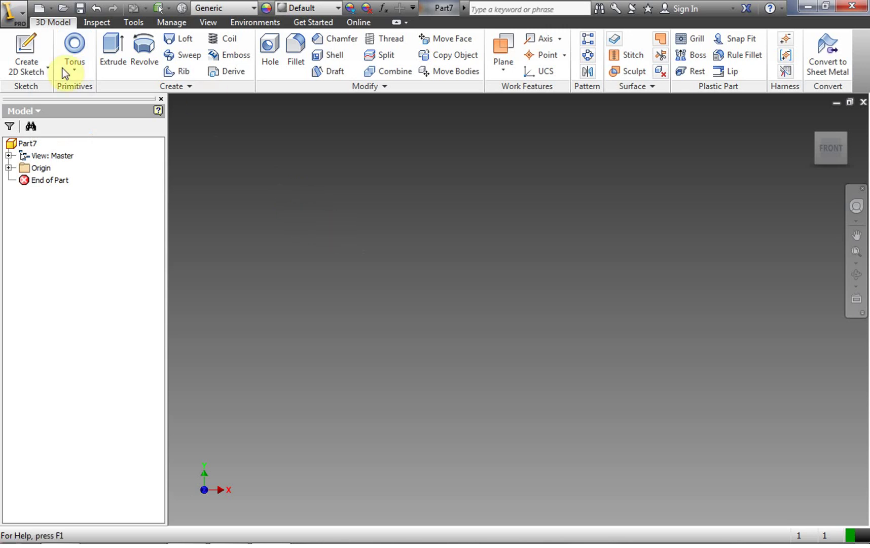
Start a 2D sketch on the front XY plane and draw a two-point rectangle about 0.81 in wide around the origin.
{"action": "left_click", "coordinate": [20, 45]}
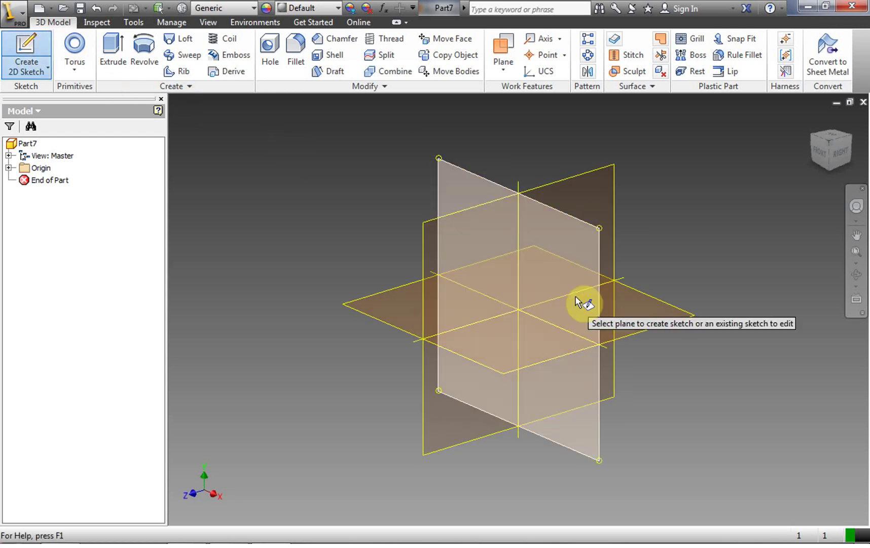
{"action": "left_click", "coordinate": [567, 275]}
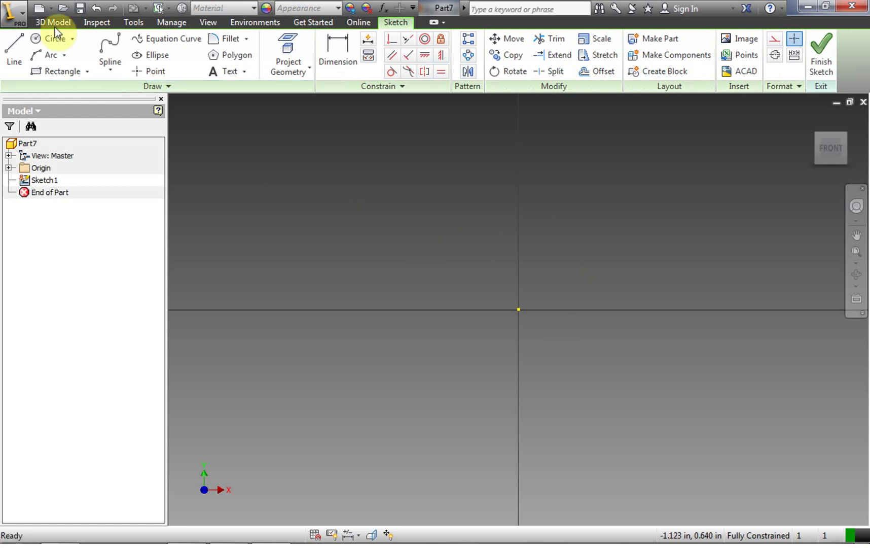
{"action": "left_click", "coordinate": [56, 70]}
{"action": "left_click", "coordinate": [347, 235]}
{"action": "left_click", "coordinate": [606, 383]}
Dimension the rectangle's top edge and set its width to 4 in.
{"action": "left_click", "coordinate": [341, 59]}
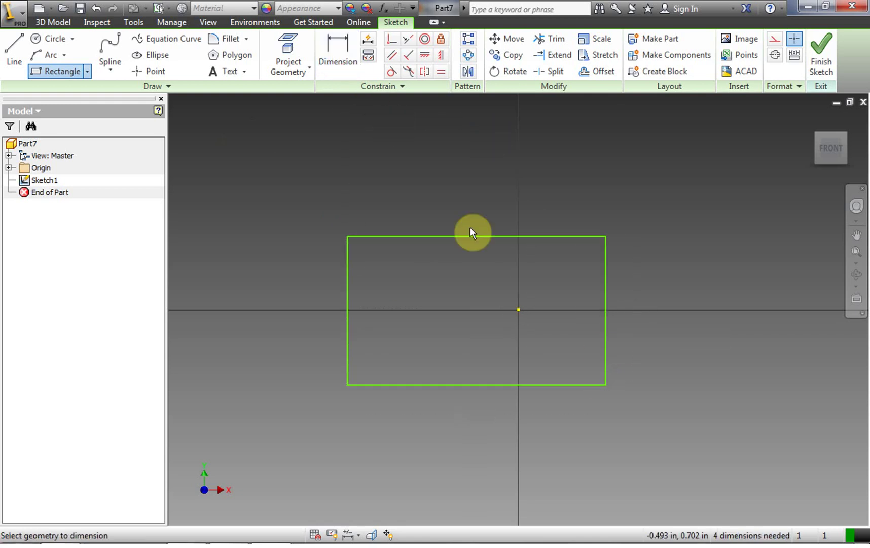
{"action": "left_click", "coordinate": [472, 236]}
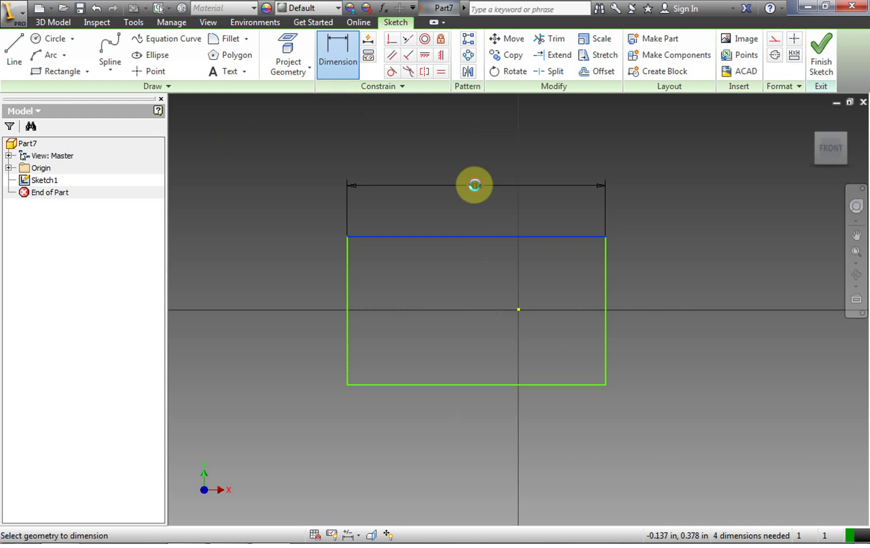
{"action": "left_click", "coordinate": [473, 186]}
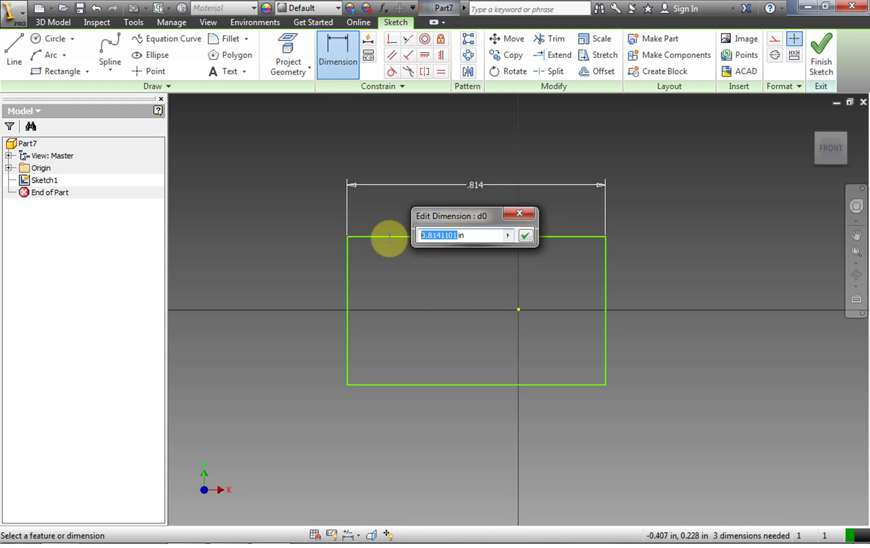
{"action": "type", "text": "4 in"}
{"action": "left_click", "coordinate": [526, 238]}
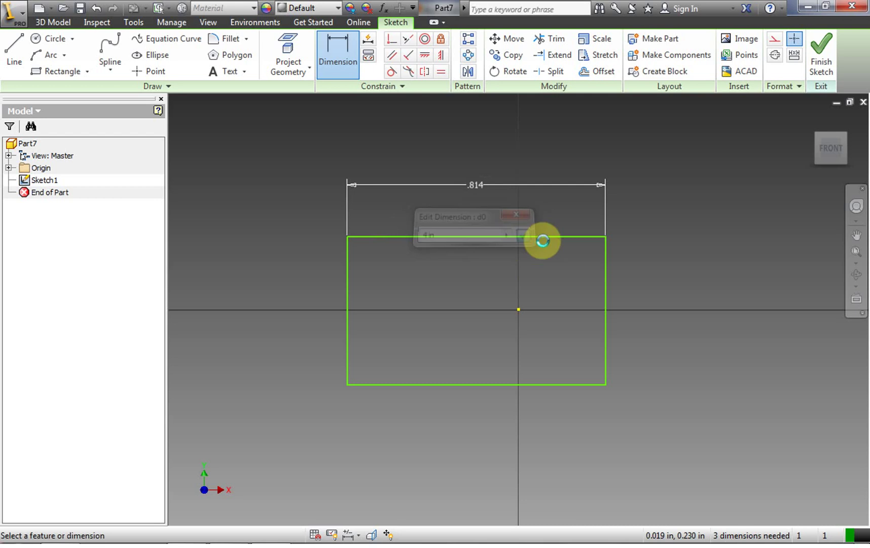
Dimension the rectangle's left edge and set its height to 2 in.
{"action": "left_click", "coordinate": [856, 253]}
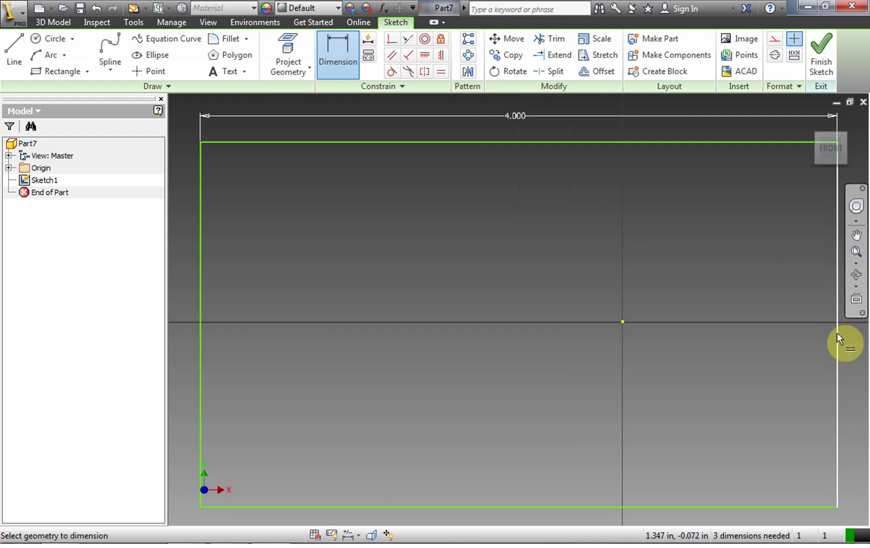
{"action": "scroll", "coordinate": [820, 305], "scroll_direction": "down", "scroll_amount": 2}
{"action": "scroll", "coordinate": [821, 306], "scroll_direction": "up", "scroll_amount": 2}
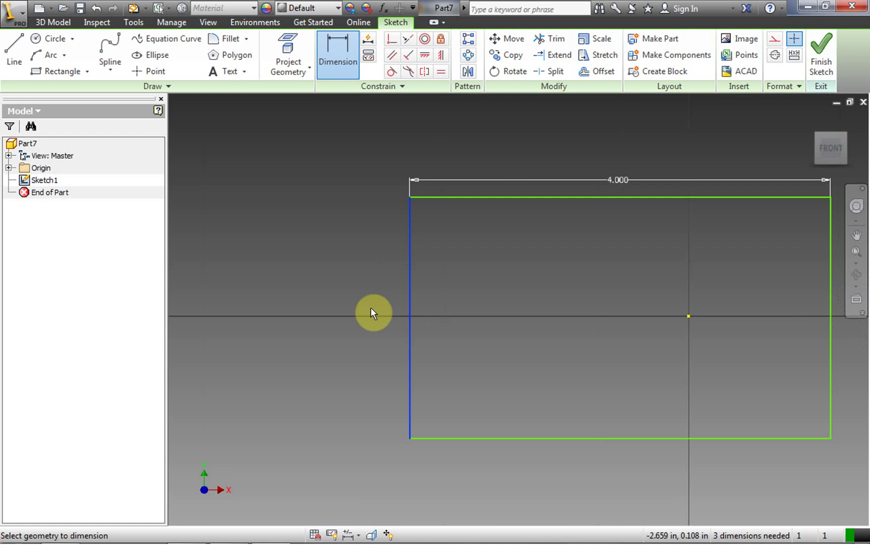
{"action": "left_click", "coordinate": [308, 307]}
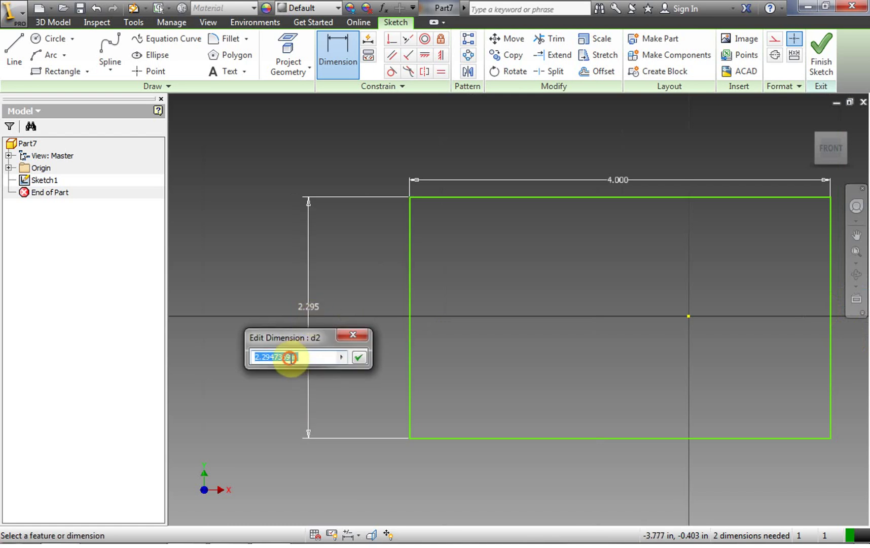
{"action": "type", "text": "2 in"}
{"action": "left_click", "coordinate": [361, 357]}
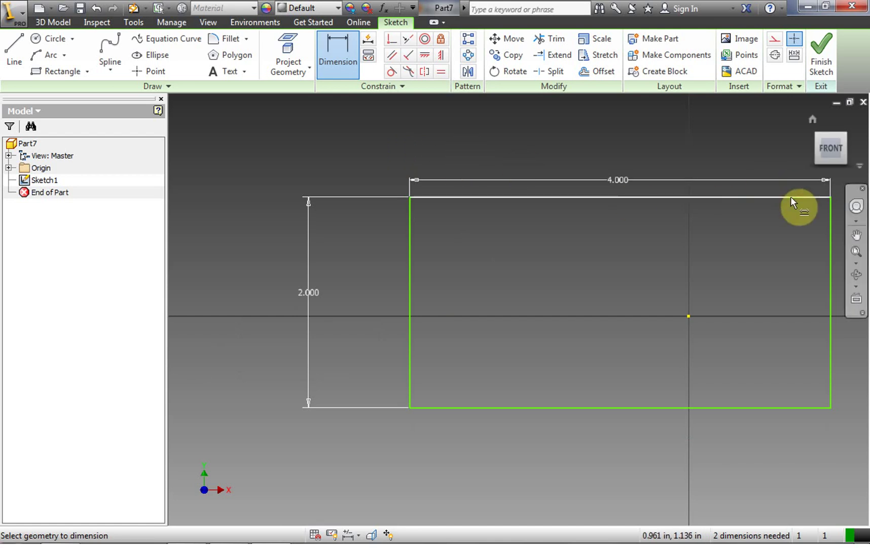
{"action": "right_click", "coordinate": [523, 158]}
{"action": "left_click", "coordinate": [571, 155]}
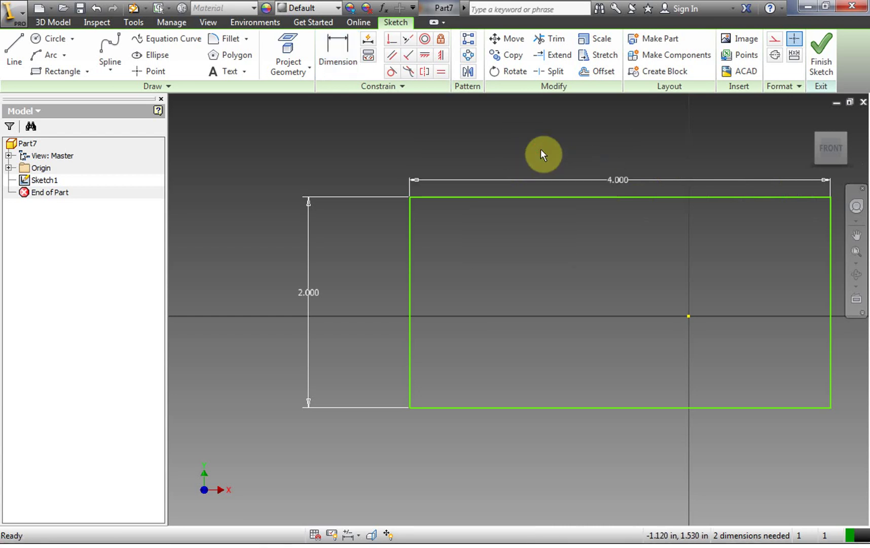
Finish the 2D sketch of the rectangle.
{"action": "right_click", "coordinate": [516, 149]}
{"action": "right_click", "coordinate": [515, 149]}
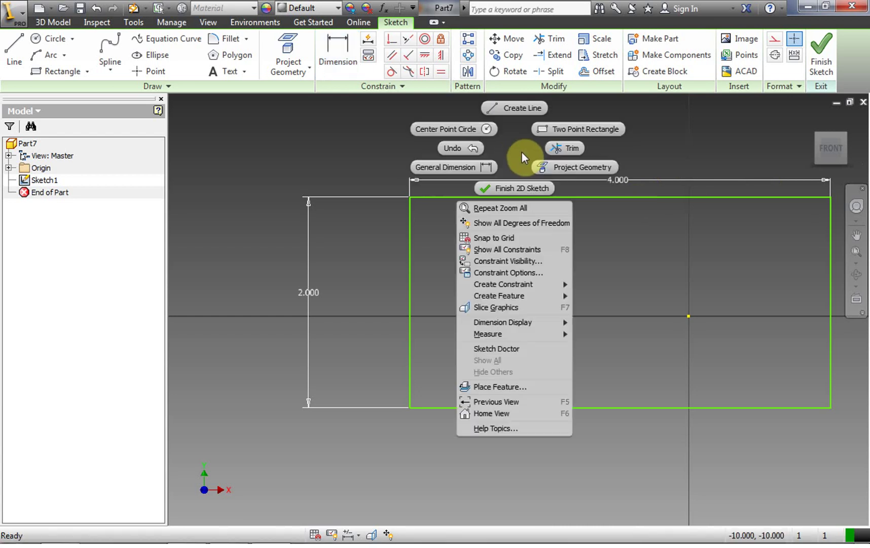
{"action": "left_click", "coordinate": [516, 189]}
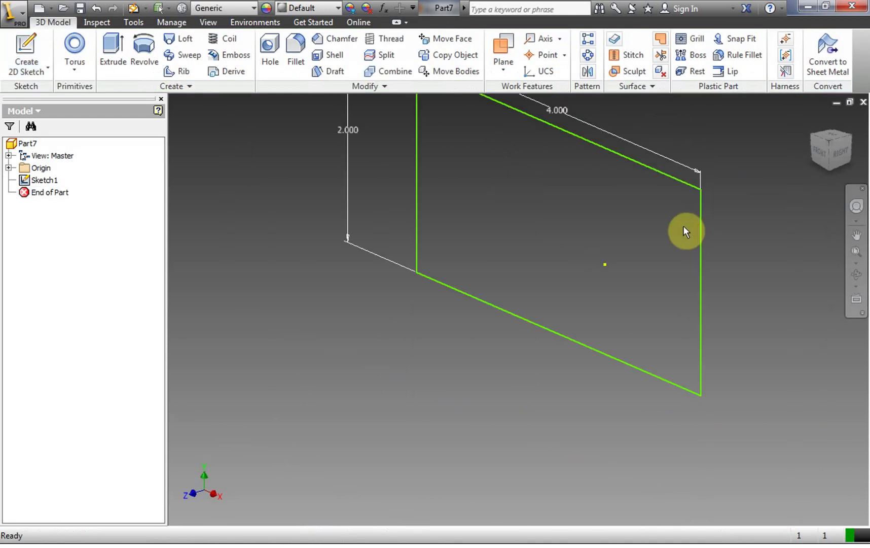
Start extruding the rectangle sketch and set the extrusion distance to 6 in.
{"action": "left_click", "coordinate": [856, 234]}
{"action": "left_click_drag", "start_coordinate": [753, 254], "coordinate": [732, 337]}
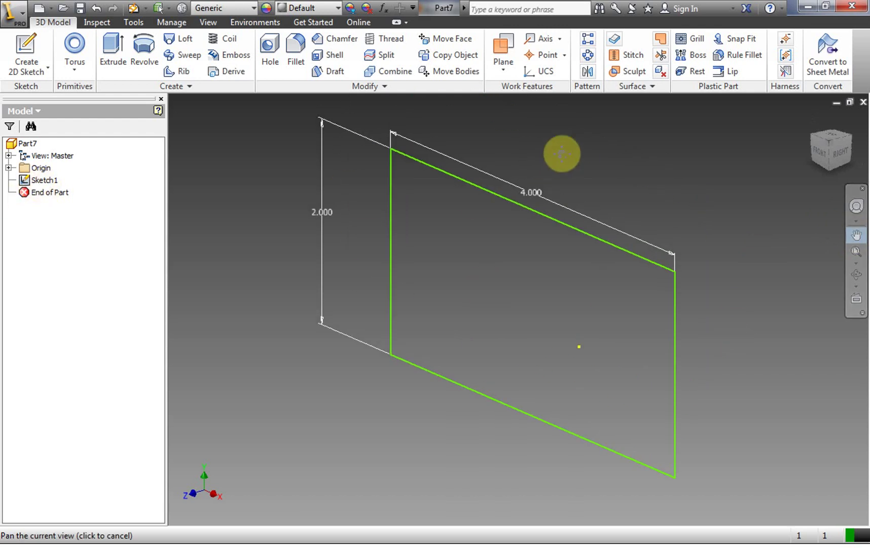
{"action": "key", "text": "Escape"}
{"action": "left_click", "coordinate": [36, 184]}
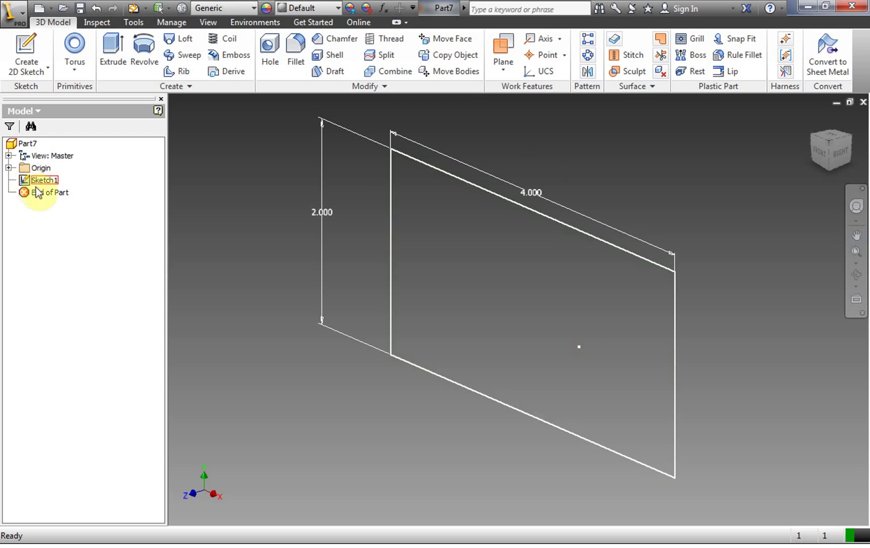
{"action": "left_click", "coordinate": [38, 180]}
{"action": "left_click", "coordinate": [114, 51]}
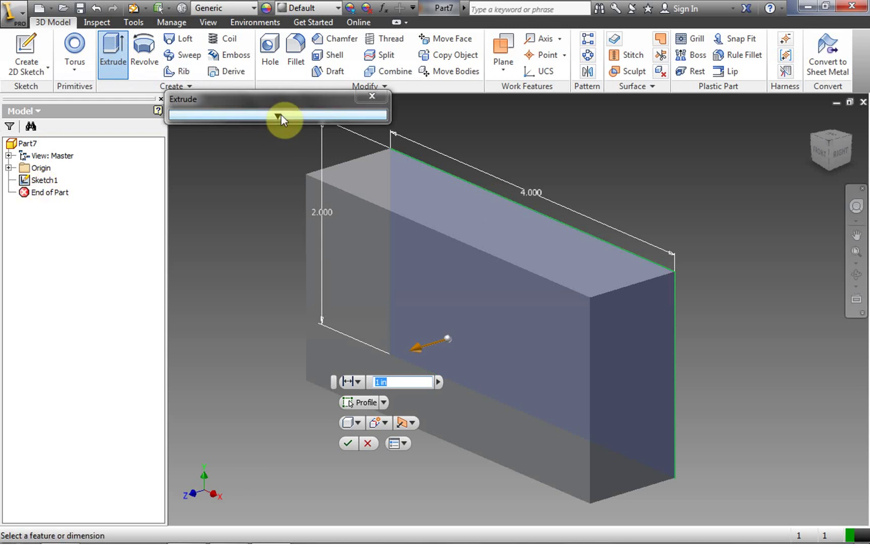
{"action": "left_click_drag", "start_coordinate": [330, 99], "coordinate": [216, 42]}
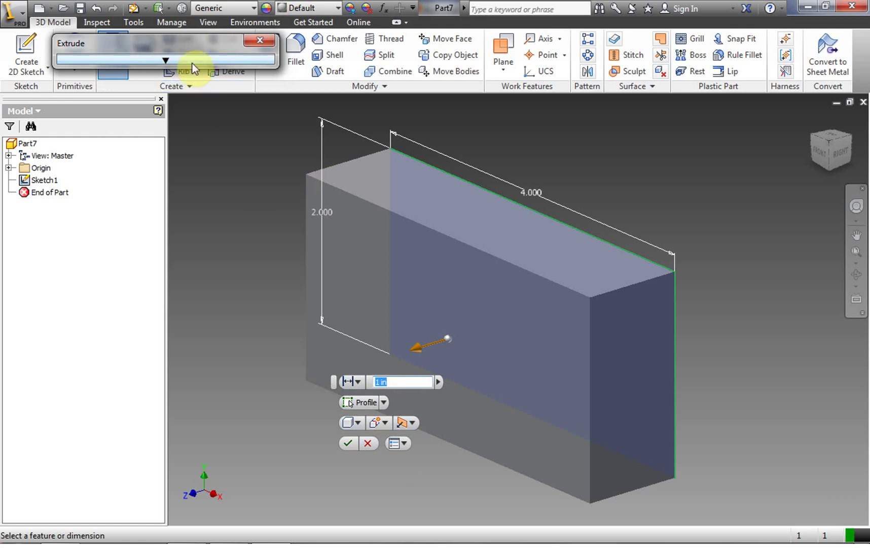
{"action": "left_click", "coordinate": [165, 60]}
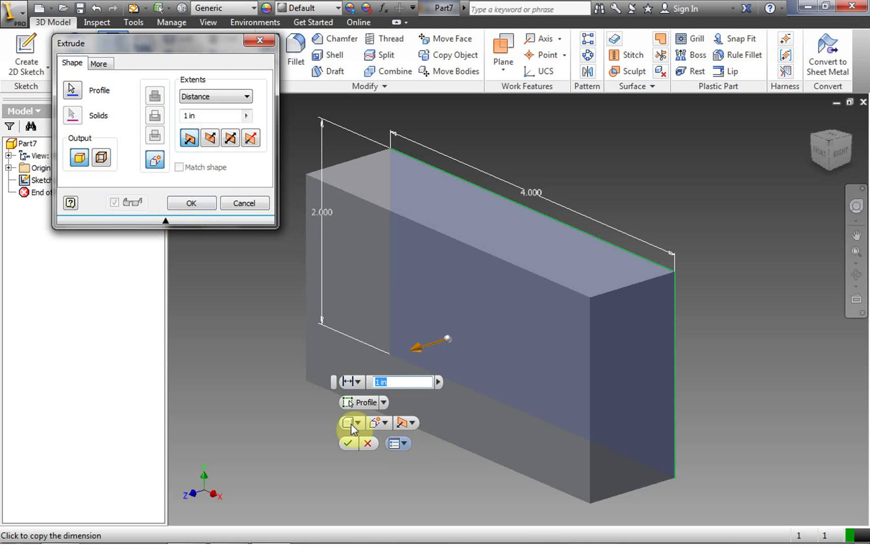
{"action": "left_click", "coordinate": [175, 219]}
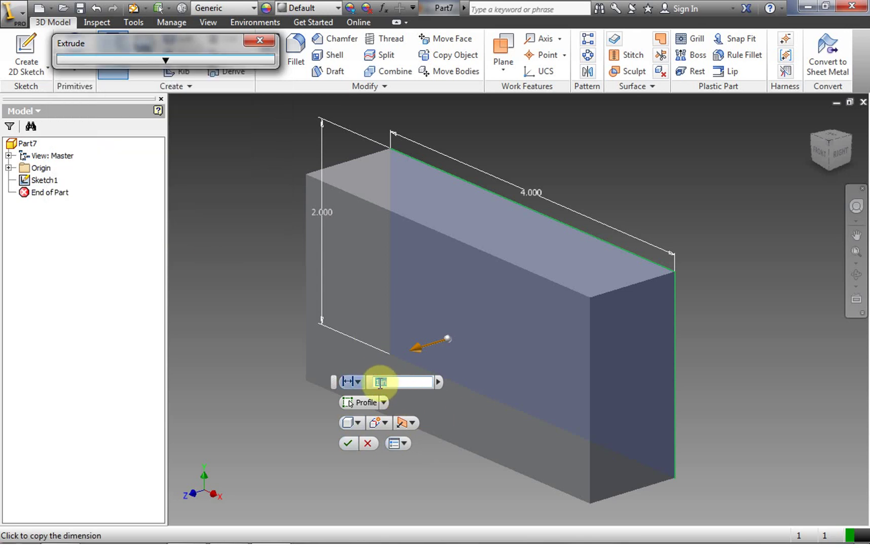
{"action": "left_click", "coordinate": [373, 383]}
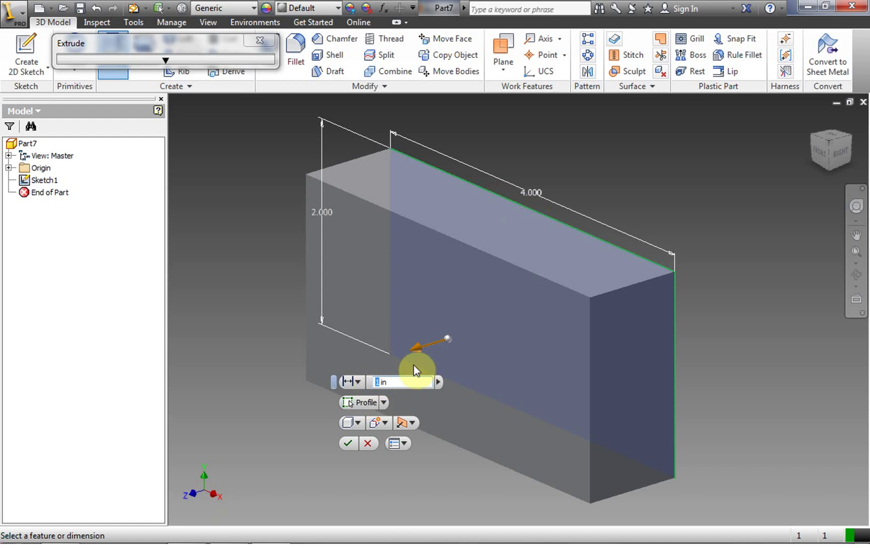
{"action": "type", "text": "6"}
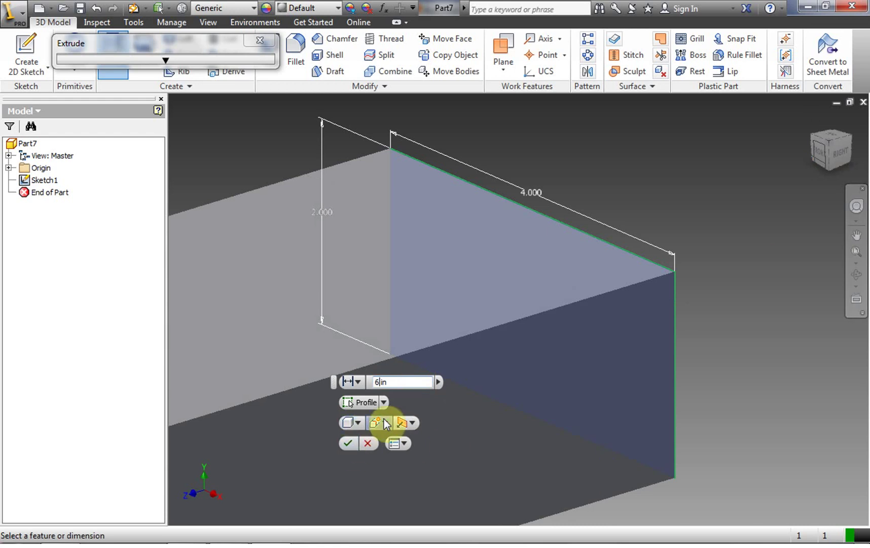
Try the extrusion in Direction 1, Direction 2 and Symmetric, keeping solid output.
{"action": "left_click", "coordinate": [357, 423]}
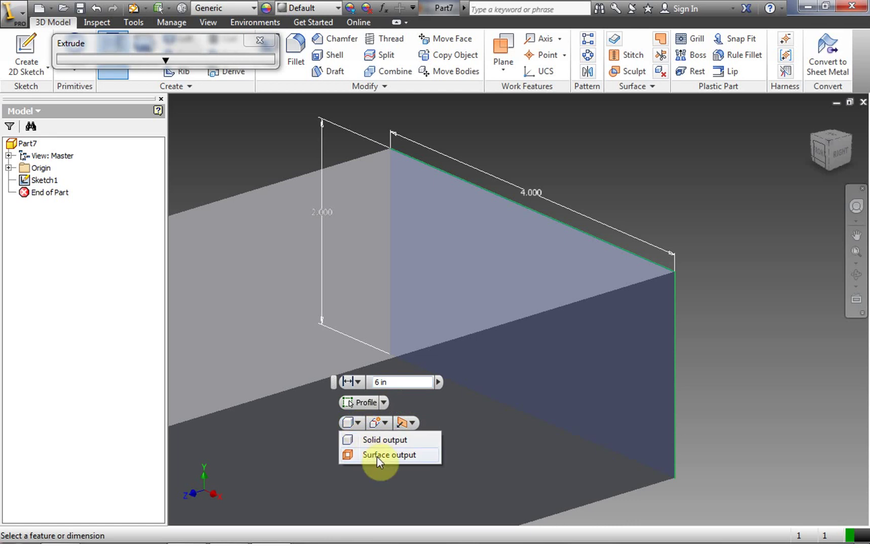
{"action": "left_click", "coordinate": [348, 422]}
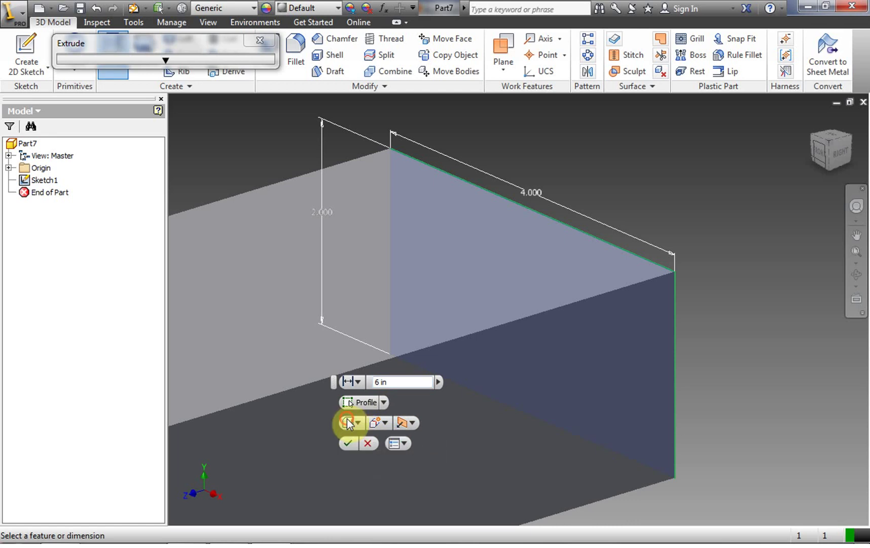
{"action": "left_click", "coordinate": [414, 423]}
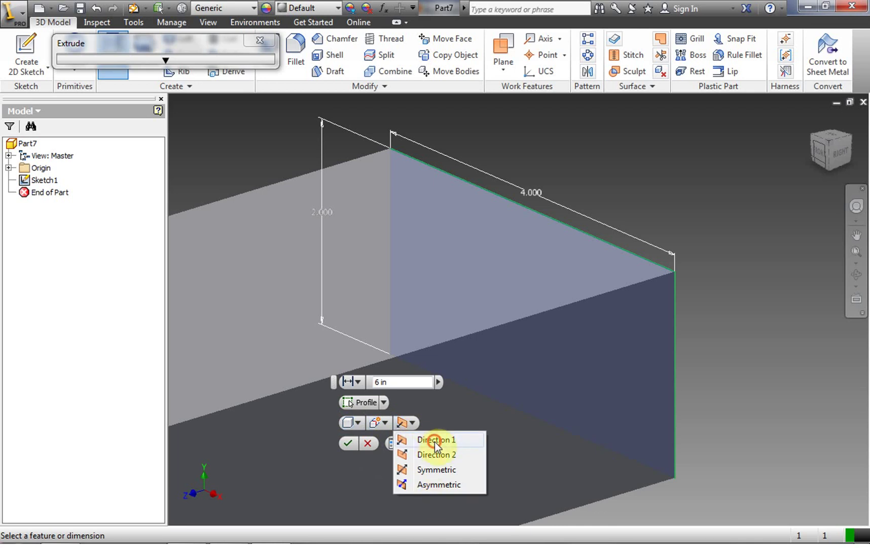
{"action": "left_click", "coordinate": [435, 441]}
{"action": "left_click", "coordinate": [412, 423]}
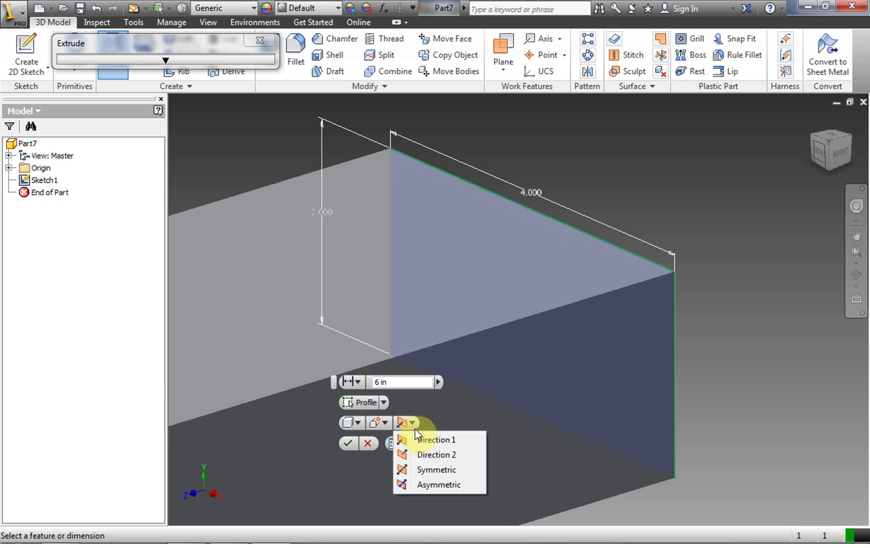
{"action": "left_click", "coordinate": [429, 454]}
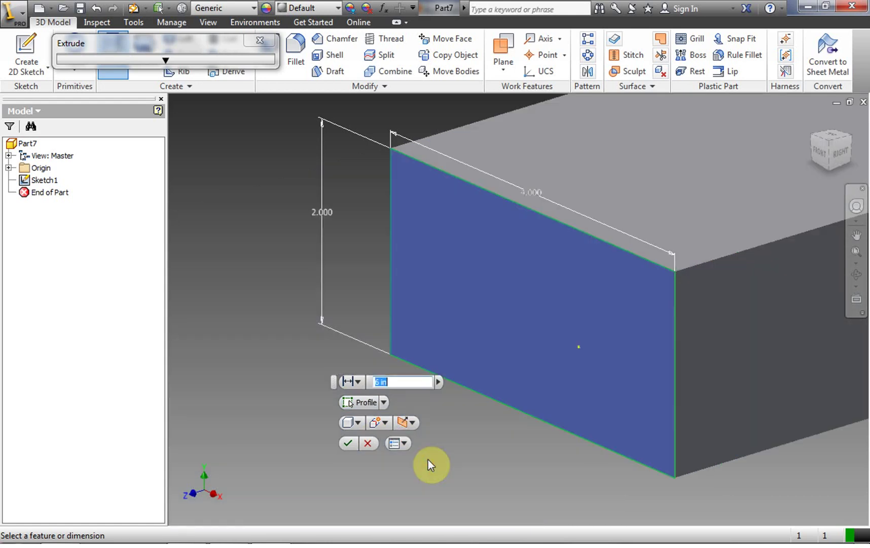
{"action": "left_click", "coordinate": [413, 423]}
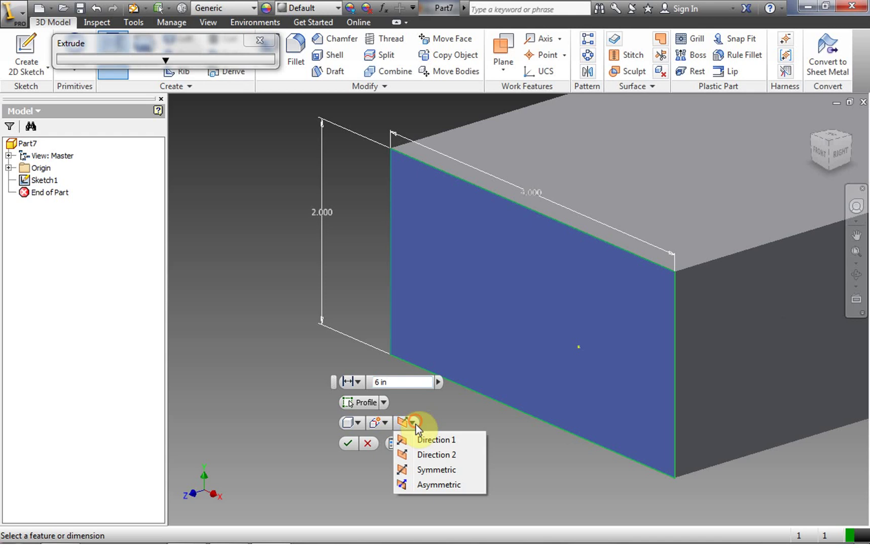
{"action": "left_click", "coordinate": [429, 473]}
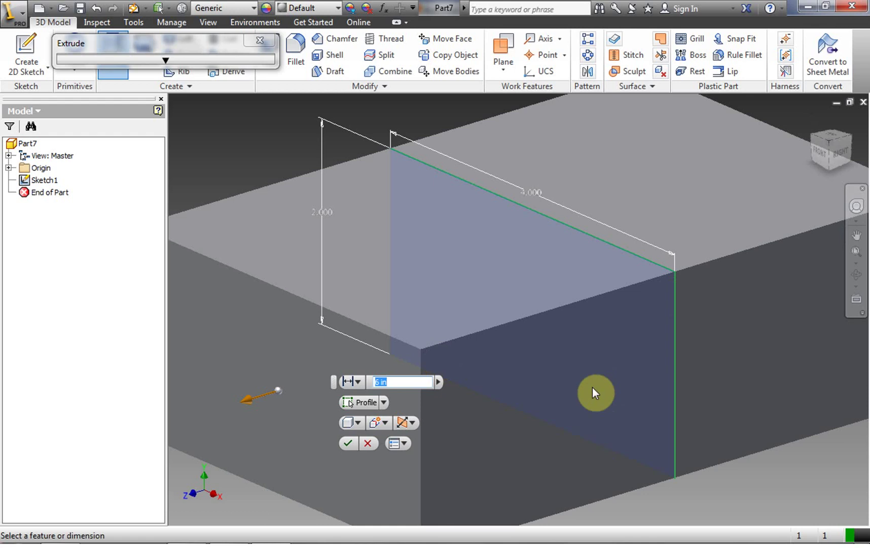
Set the extrusion to Direction 2 and create the solid block.
{"action": "left_click", "coordinate": [411, 423]}
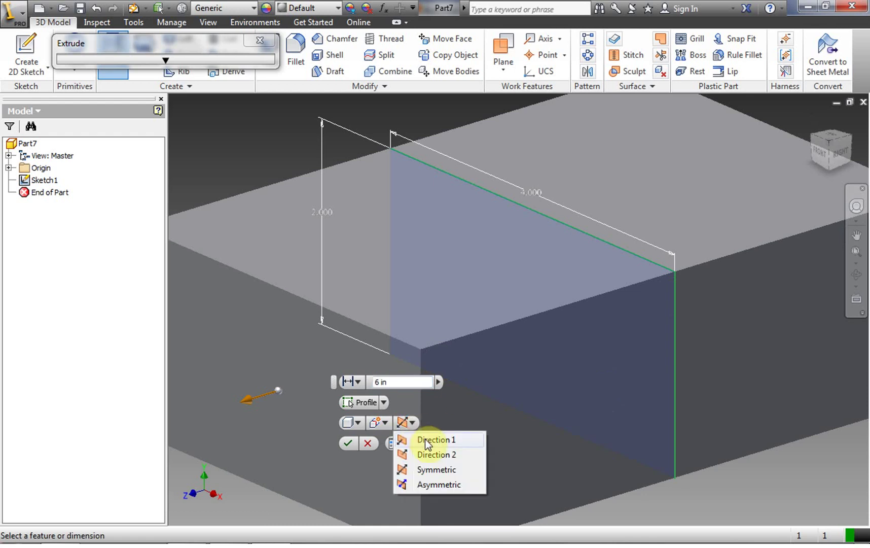
{"action": "left_click", "coordinate": [432, 455]}
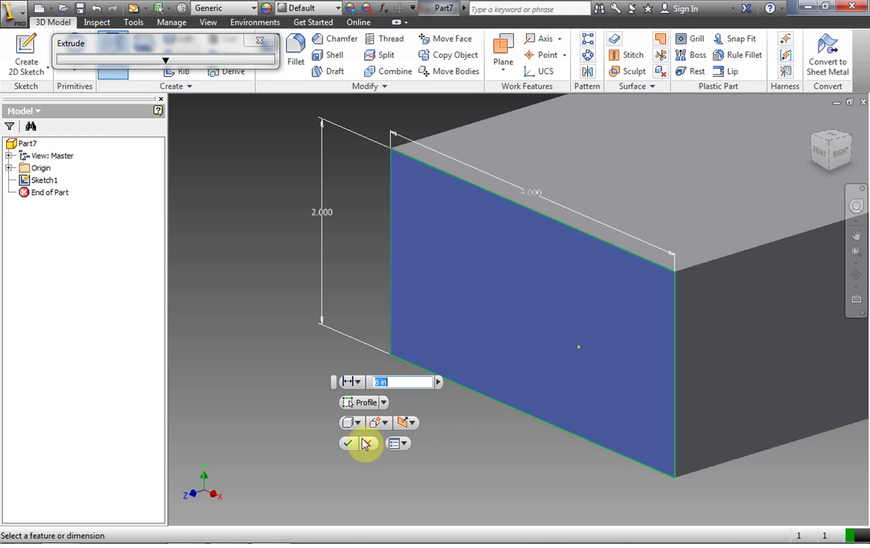
{"action": "left_click", "coordinate": [346, 445]}
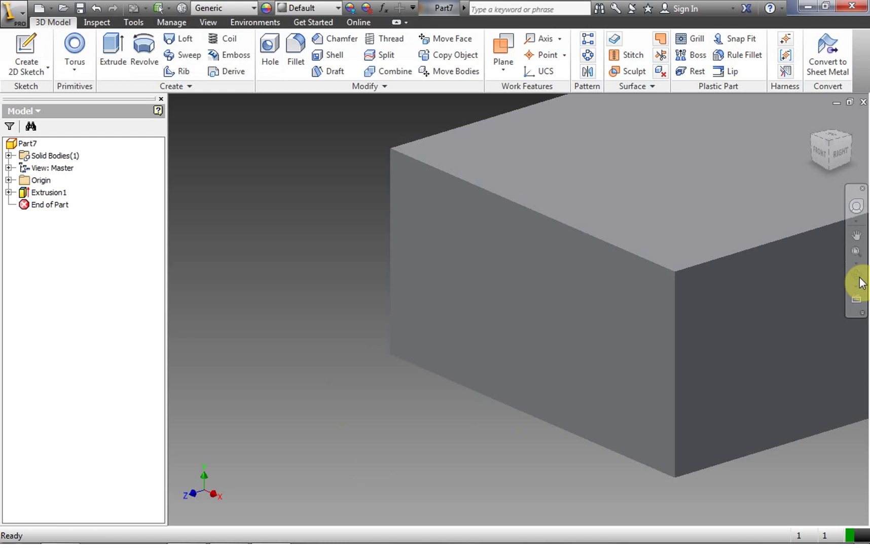
Expand the extrusion feature in the model tree to show the sketch it is built from.
{"action": "left_click", "coordinate": [856, 253]}
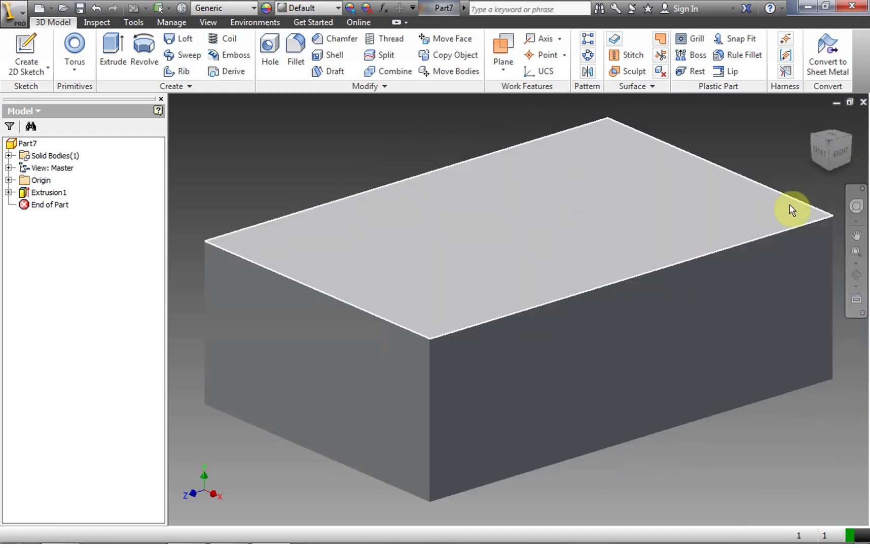
{"action": "mouse_move", "coordinate": [821, 151]}
{"action": "left_mouse_down"}
{"action": "mouse_move", "coordinate": [828, 136]}
{"action": "mouse_move", "coordinate": [803, 155]}
{"action": "mouse_move", "coordinate": [812, 152]}
{"action": "mouse_move", "coordinate": [807, 168]}
{"action": "mouse_move", "coordinate": [824, 162]}
{"action": "mouse_move", "coordinate": [826, 146]}
{"action": "mouse_move", "coordinate": [809, 163]}
{"action": "mouse_move", "coordinate": [812, 182]}
{"action": "mouse_move", "coordinate": [803, 163]}
{"action": "mouse_move", "coordinate": [812, 147]}
{"action": "mouse_move", "coordinate": [811, 163]}
{"action": "mouse_move", "coordinate": [810, 152]}
{"action": "mouse_move", "coordinate": [749, 153]}
{"action": "left_mouse_up"}
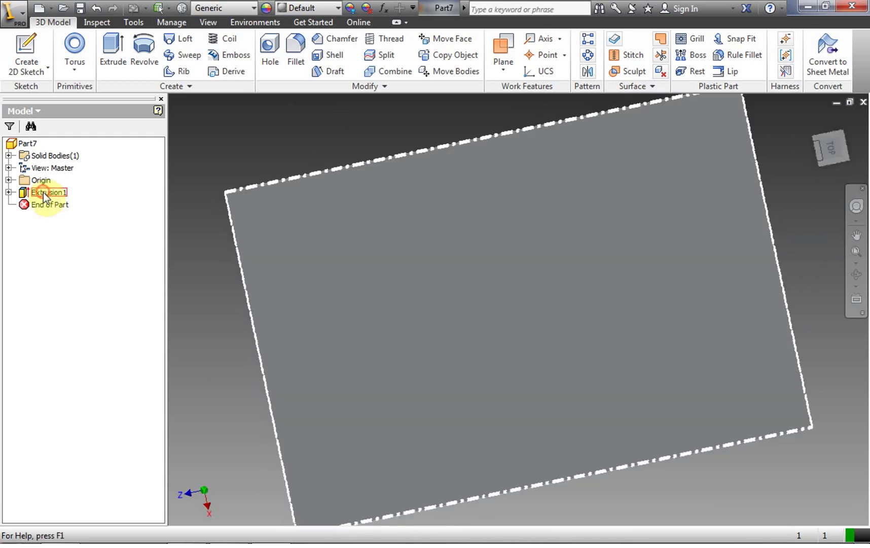
{"action": "left_click", "coordinate": [26, 194]}
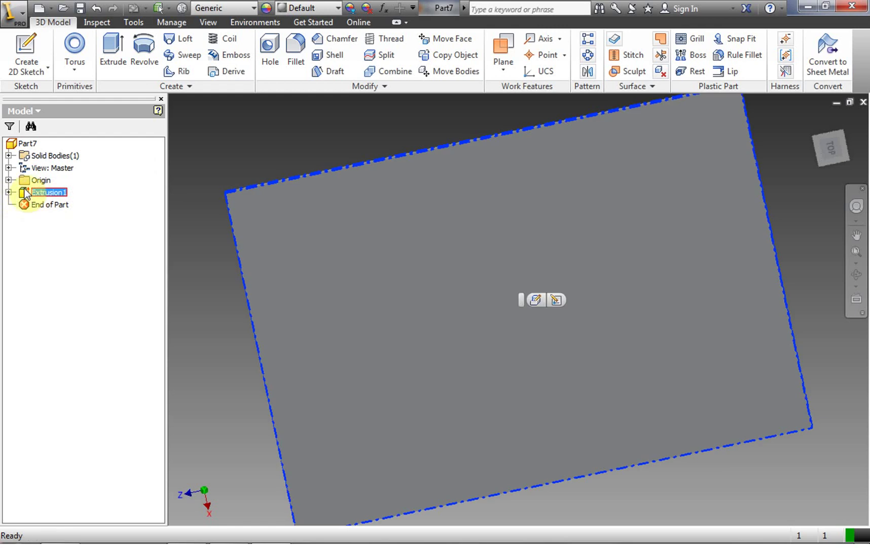
{"action": "left_click", "coordinate": [8, 192]}
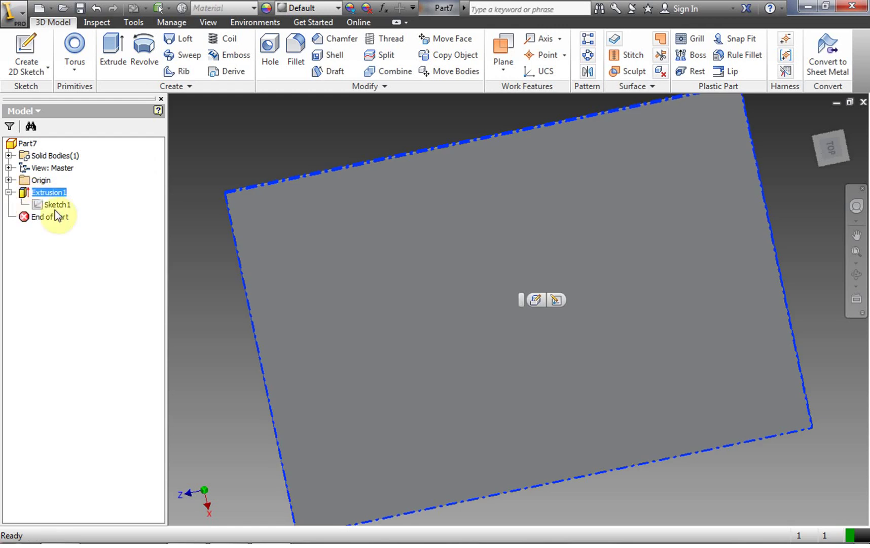
{"action": "left_click", "coordinate": [69, 241]}
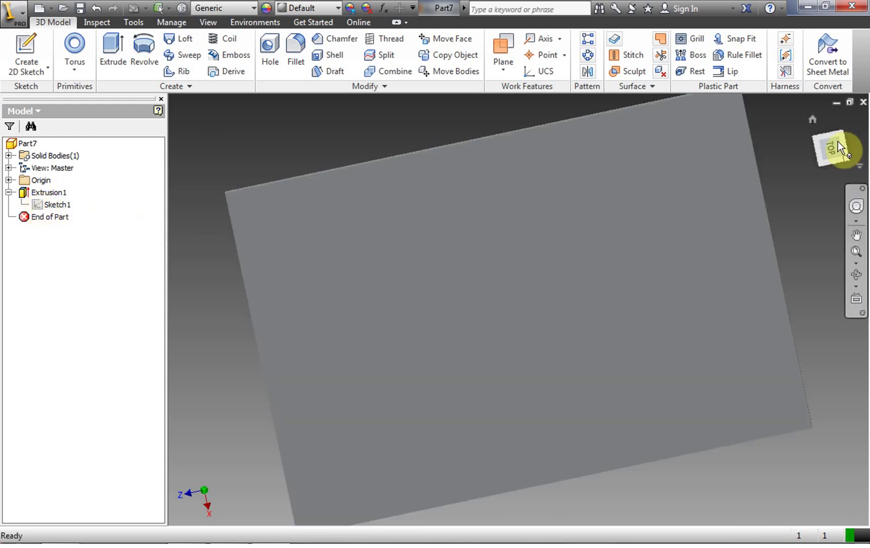
Open the extrusion's base rectangle sketch for editing.
{"action": "left_click_drag", "start_coordinate": [830, 147], "coordinate": [233, 516]}
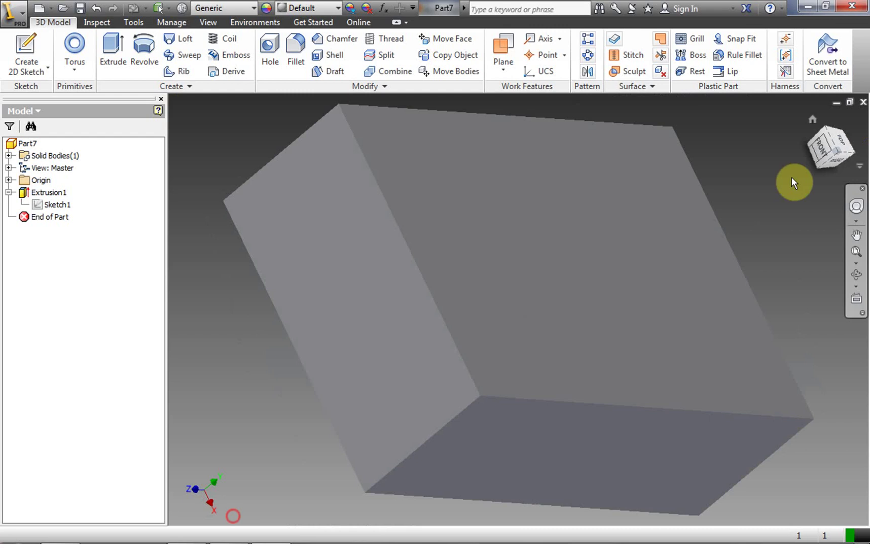
{"action": "left_click", "coordinate": [819, 147]}
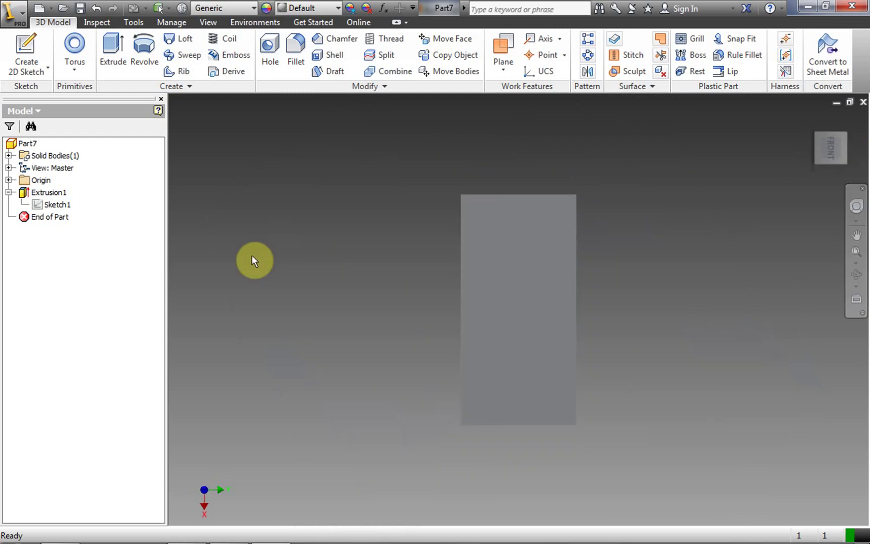
{"action": "left_click", "coordinate": [41, 203]}
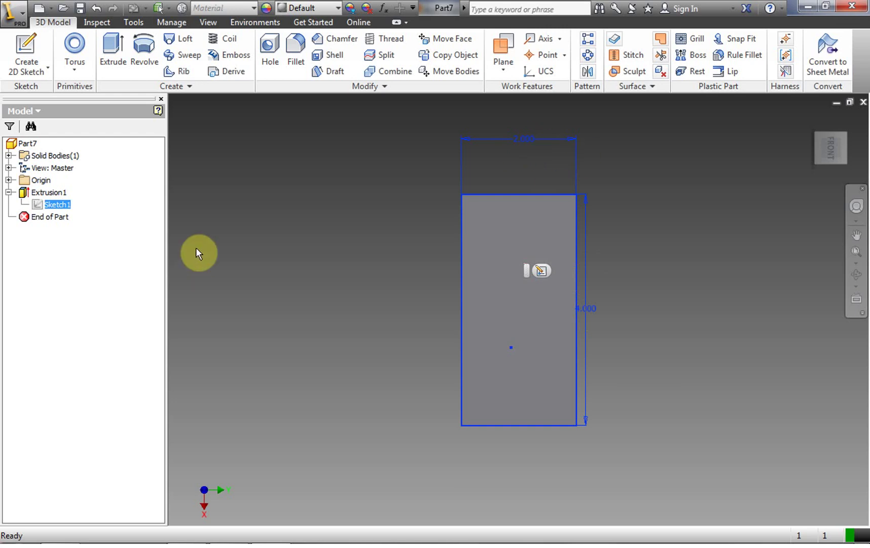
{"action": "left_click", "coordinate": [37, 206]}
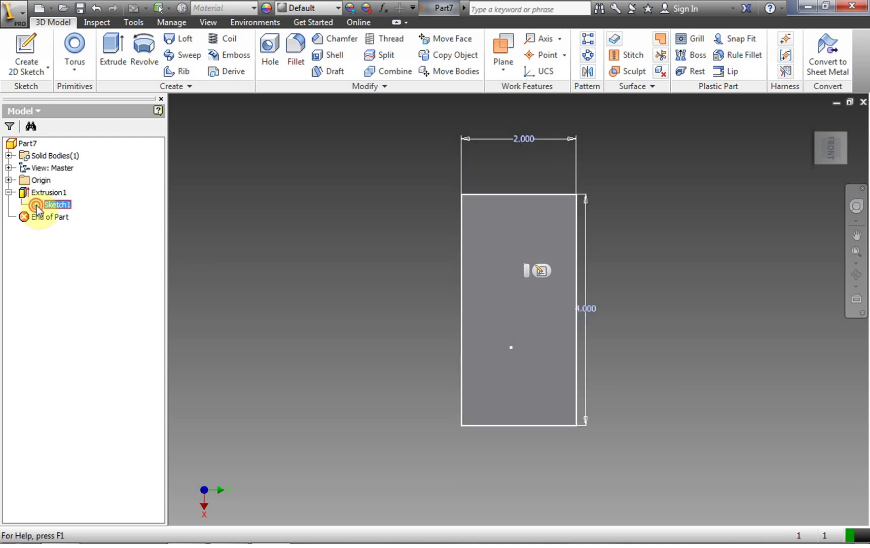
{"action": "double_click", "coordinate": [38, 206]}
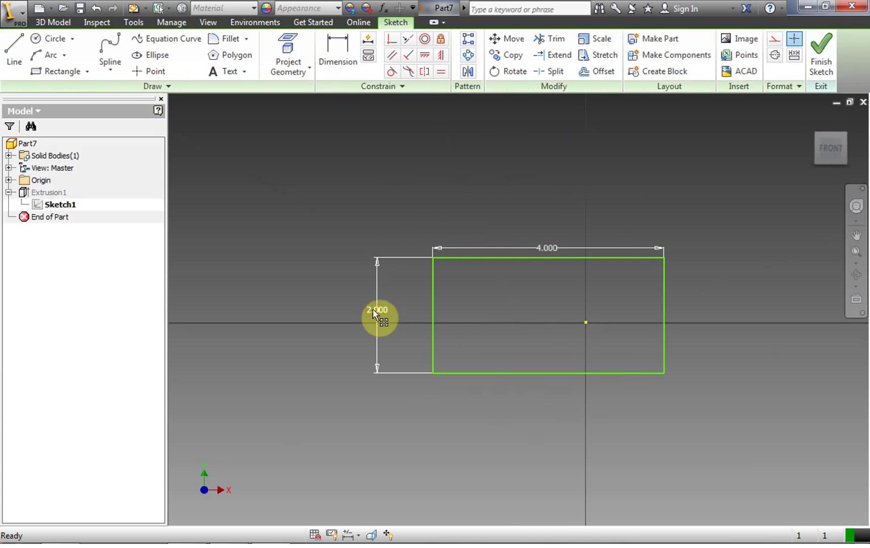
Set the rectangle's vertical dimension to 3 in and finish the sketch to update the block.
{"action": "double_click", "coordinate": [373, 308]}
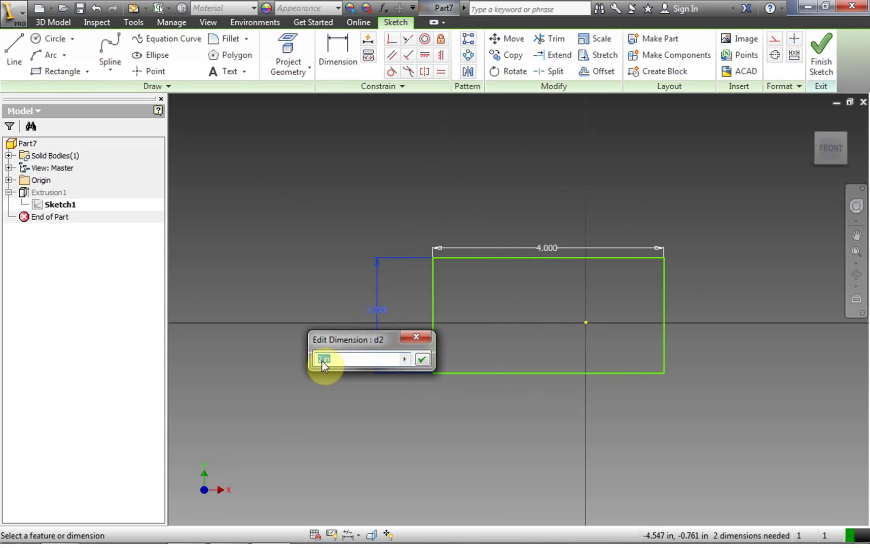
{"action": "type", "text": "3"}
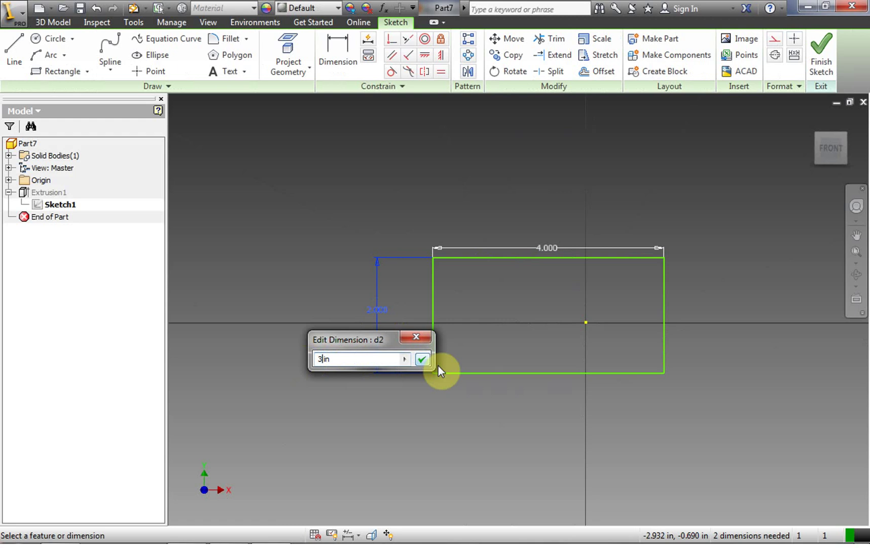
{"action": "left_click", "coordinate": [422, 359]}
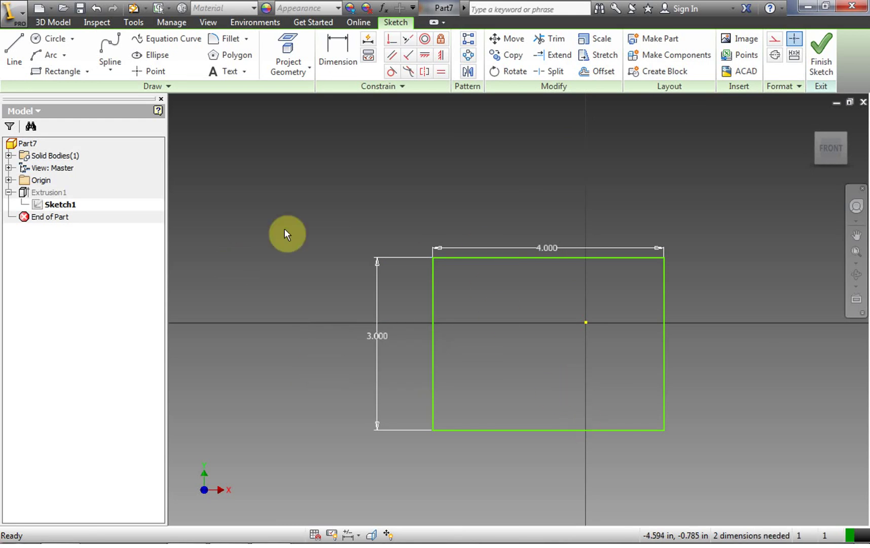
{"action": "right_click", "coordinate": [322, 219]}
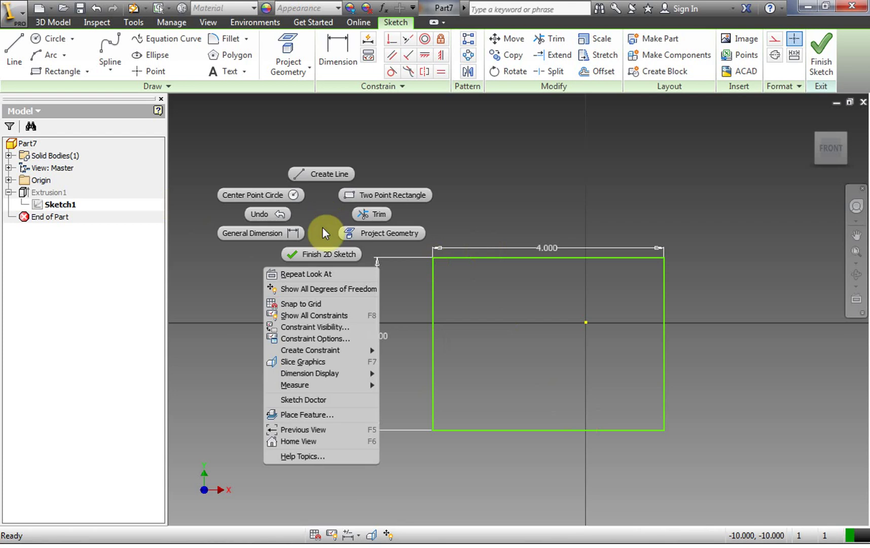
{"action": "left_click", "coordinate": [320, 255]}
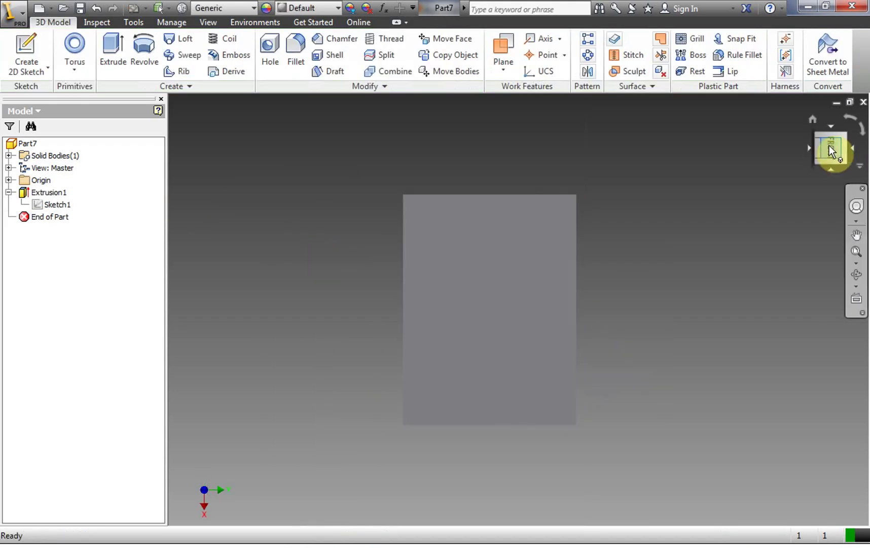
Reopen the extrusion's base sketch to review the rectangle's dimensions, and finish the sketch.
{"action": "left_click", "coordinate": [830, 145]}
{"action": "mouse_move", "coordinate": [831, 145]}
{"action": "left_mouse_down"}
{"action": "mouse_move", "coordinate": [843, 133]}
{"action": "mouse_move", "coordinate": [848, 142]}
{"action": "mouse_move", "coordinate": [833, 150]}
{"action": "mouse_move", "coordinate": [669, 140]}
{"action": "left_mouse_up"}
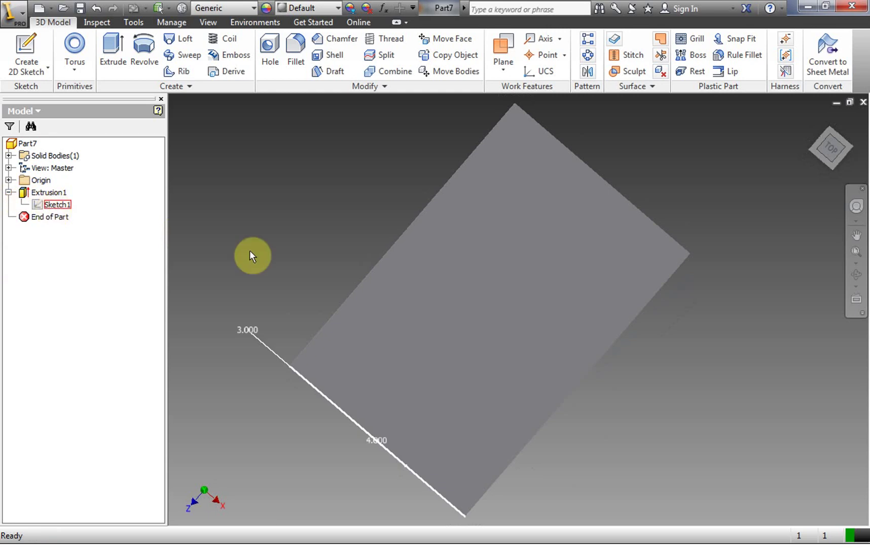
{"action": "left_click_drag", "start_coordinate": [817, 152], "coordinate": [824, 168]}
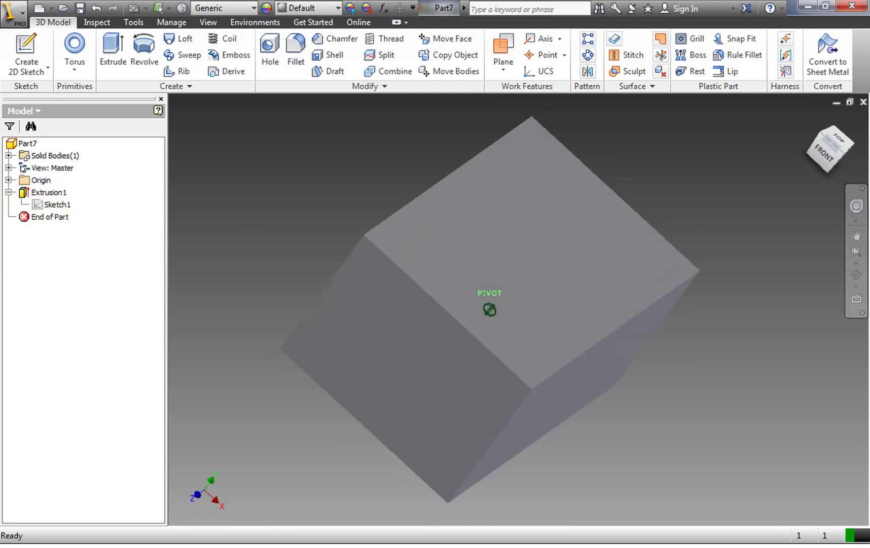
{"action": "left_click", "coordinate": [41, 204]}
{"action": "double_click", "coordinate": [41, 205]}
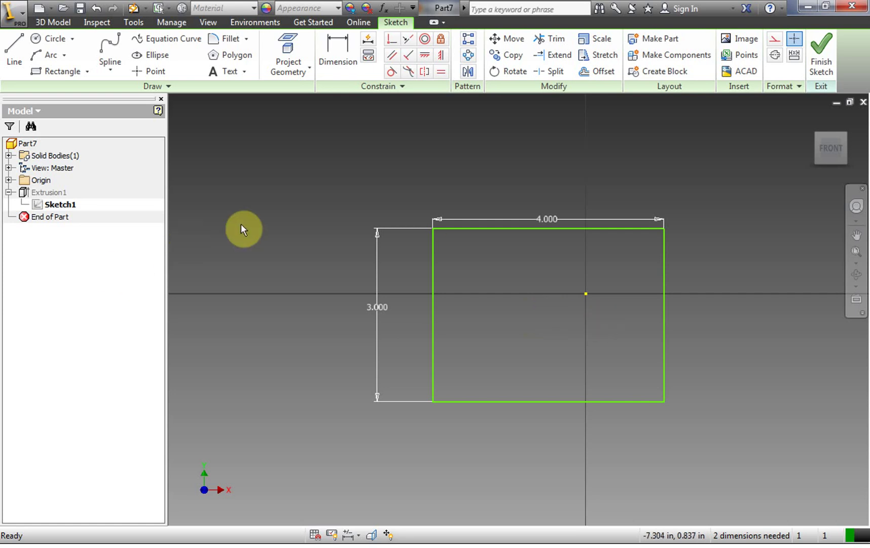
{"action": "right_click", "coordinate": [338, 199]}
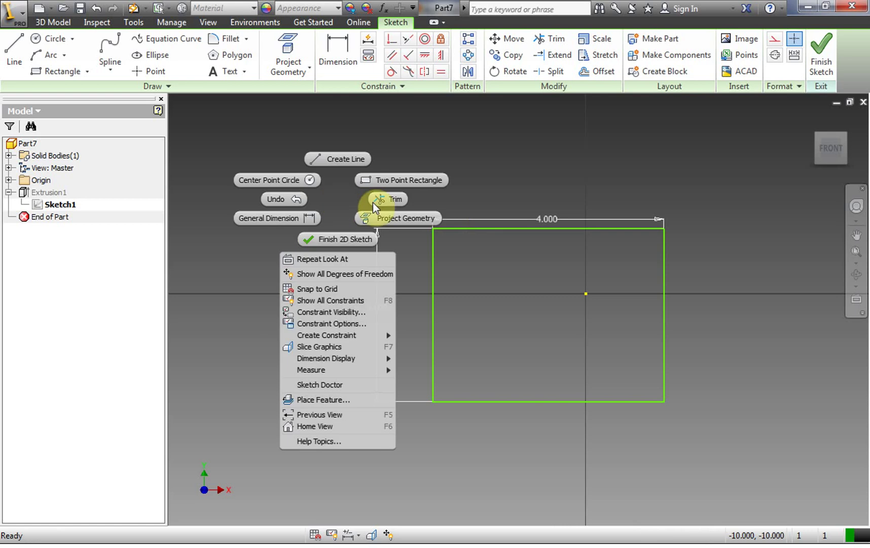
{"action": "left_click", "coordinate": [354, 238]}
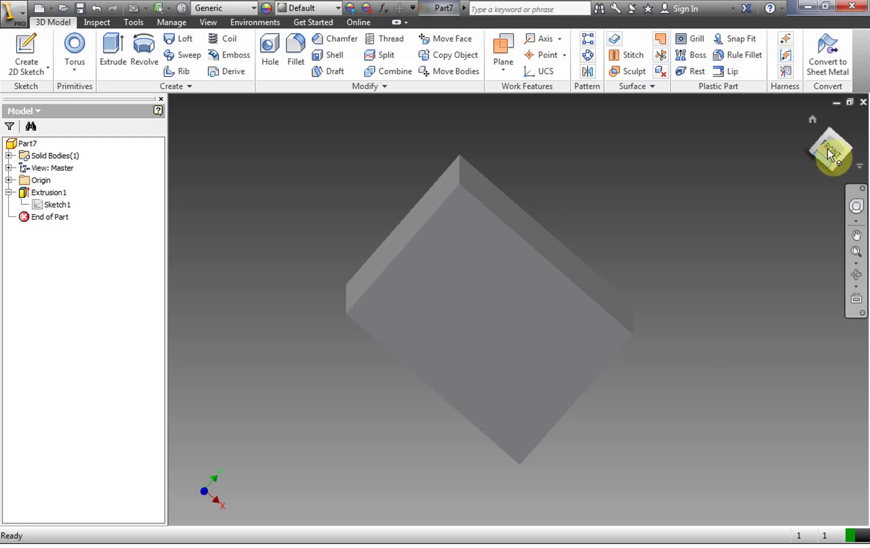
Create a new 2D sketch on the block's top face.
{"action": "left_click", "coordinate": [828, 150]}
{"action": "mouse_move", "coordinate": [794, 148]}
{"action": "left_mouse_down"}
{"action": "mouse_move", "coordinate": [826, 135]}
{"action": "mouse_move", "coordinate": [824, 146]}
{"action": "left_mouse_up"}
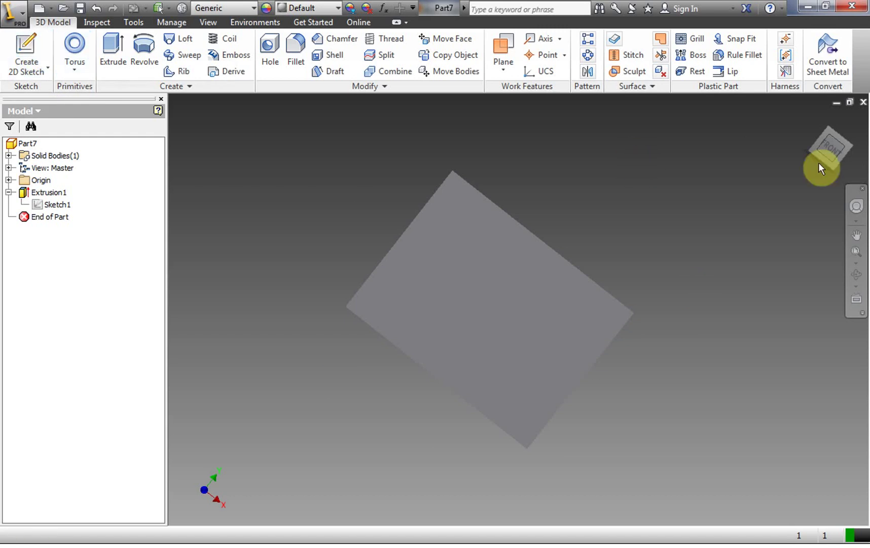
{"action": "left_click_drag", "start_coordinate": [838, 148], "coordinate": [797, 152]}
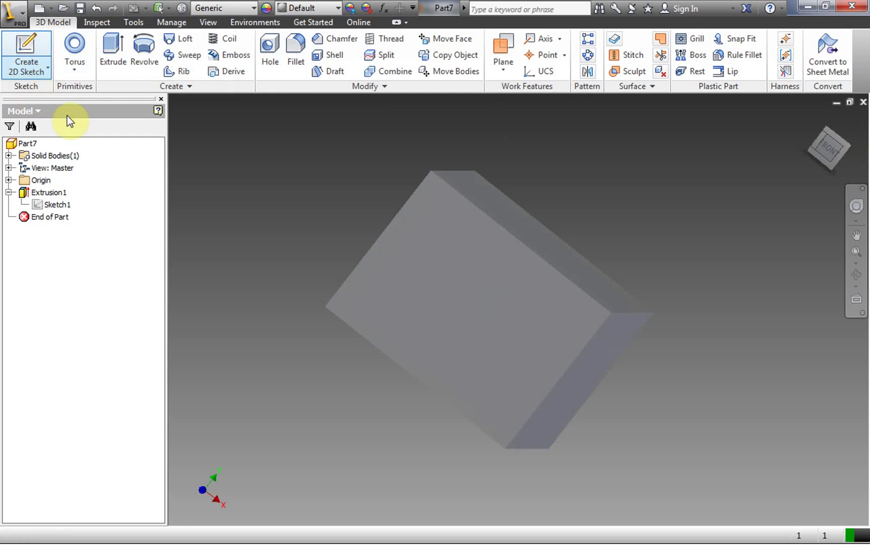
{"action": "left_click", "coordinate": [35, 54]}
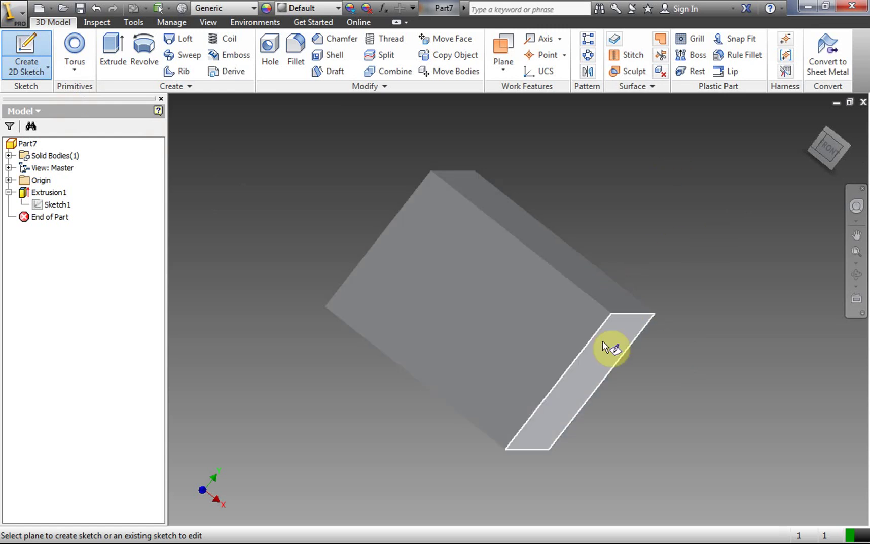
{"action": "mouse_move", "coordinate": [822, 146]}
{"action": "left_mouse_down"}
{"action": "mouse_move", "coordinate": [782, 139]}
{"action": "mouse_move", "coordinate": [702, 158]}
{"action": "left_mouse_up"}
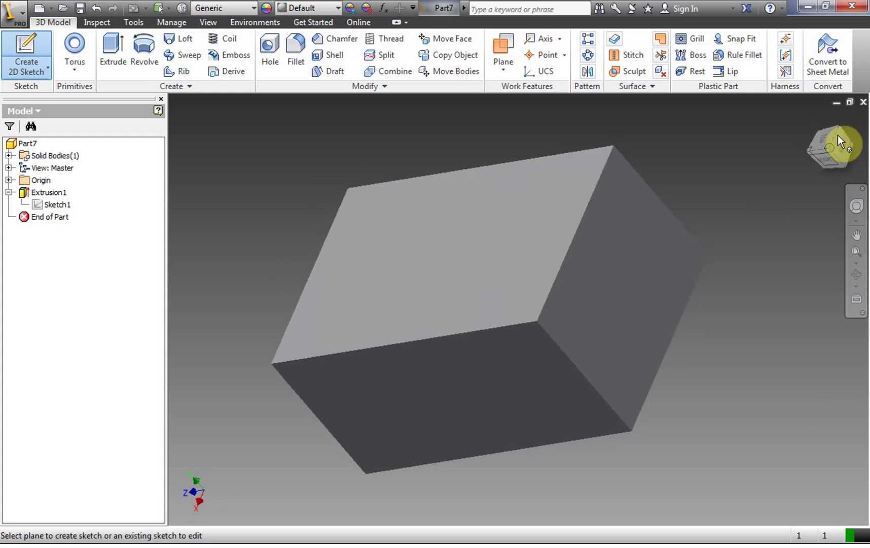
{"action": "mouse_move", "coordinate": [826, 156]}
{"action": "left_mouse_down"}
{"action": "mouse_move", "coordinate": [869, 109]}
{"action": "mouse_move", "coordinate": [847, 190]}
{"action": "mouse_move", "coordinate": [783, 144]}
{"action": "left_mouse_up"}
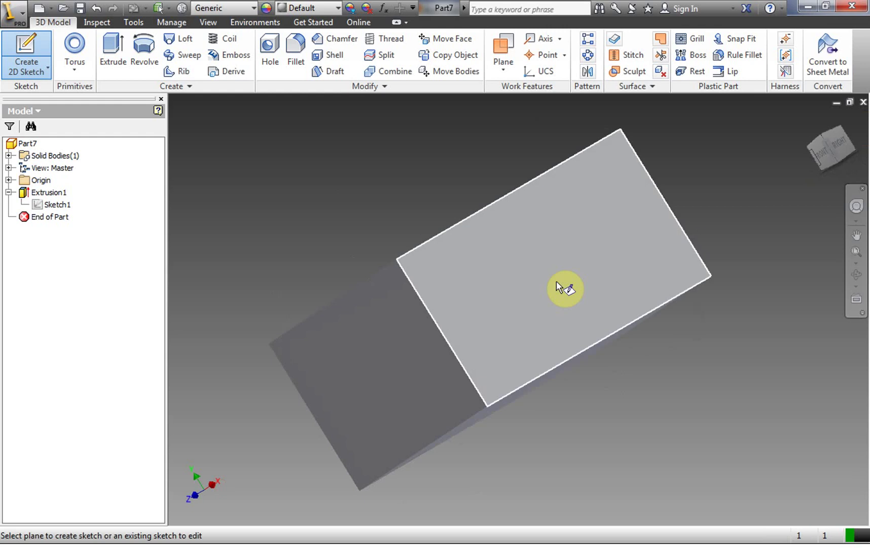
{"action": "left_click", "coordinate": [823, 154]}
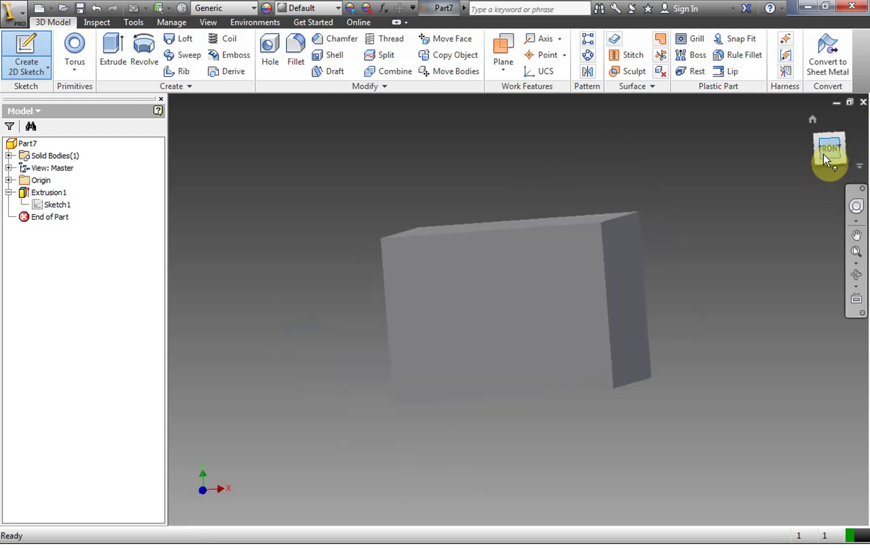
{"action": "left_click", "coordinate": [832, 127]}
{"action": "key", "text": "s"}
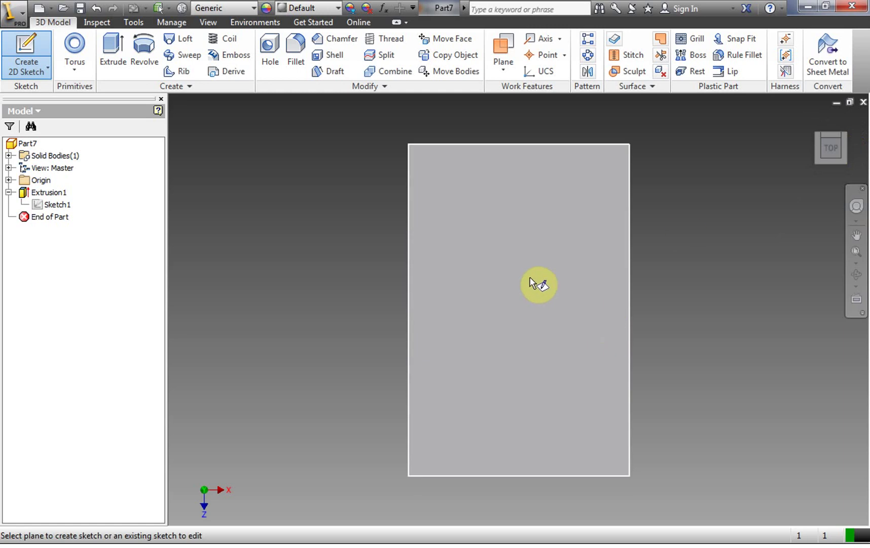
{"action": "left_click", "coordinate": [513, 292]}
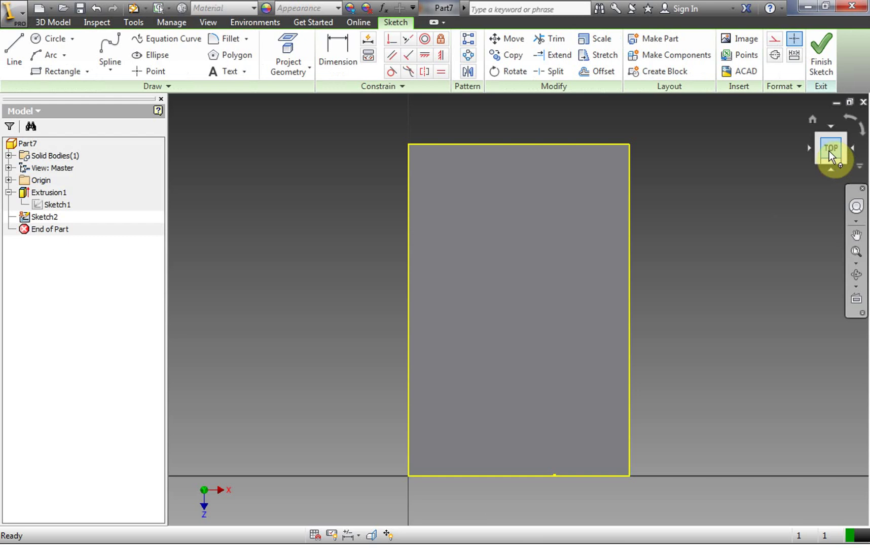
Sketch a circle near the middle of the top face, centred at about X 1.8 in, Y 3.2 in.
{"action": "mouse_move", "coordinate": [828, 152]}
{"action": "left_mouse_down"}
{"action": "mouse_move", "coordinate": [792, 94]}
{"action": "mouse_move", "coordinate": [785, 56]}
{"action": "mouse_move", "coordinate": [824, 68]}
{"action": "mouse_move", "coordinate": [811, 17]}
{"action": "mouse_move", "coordinate": [802, 61]}
{"action": "mouse_move", "coordinate": [770, 75]}
{"action": "mouse_move", "coordinate": [776, 120]}
{"action": "mouse_move", "coordinate": [802, 122]}
{"action": "mouse_move", "coordinate": [792, 76]}
{"action": "mouse_move", "coordinate": [770, 104]}
{"action": "mouse_move", "coordinate": [772, 133]}
{"action": "mouse_move", "coordinate": [801, 150]}
{"action": "mouse_move", "coordinate": [824, 148]}
{"action": "mouse_move", "coordinate": [768, 151]}
{"action": "mouse_move", "coordinate": [808, 119]}
{"action": "mouse_move", "coordinate": [810, 83]}
{"action": "mouse_move", "coordinate": [790, 44]}
{"action": "mouse_move", "coordinate": [792, 152]}
{"action": "left_mouse_up"}
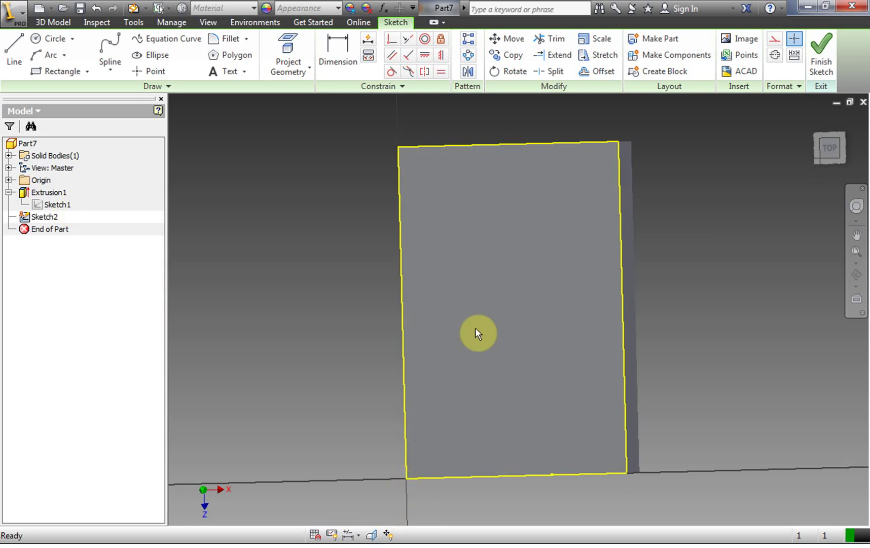
{"action": "mouse_move", "coordinate": [827, 149]}
{"action": "left_mouse_down"}
{"action": "mouse_move", "coordinate": [849, 146]}
{"action": "mouse_move", "coordinate": [846, 134]}
{"action": "left_mouse_up"}
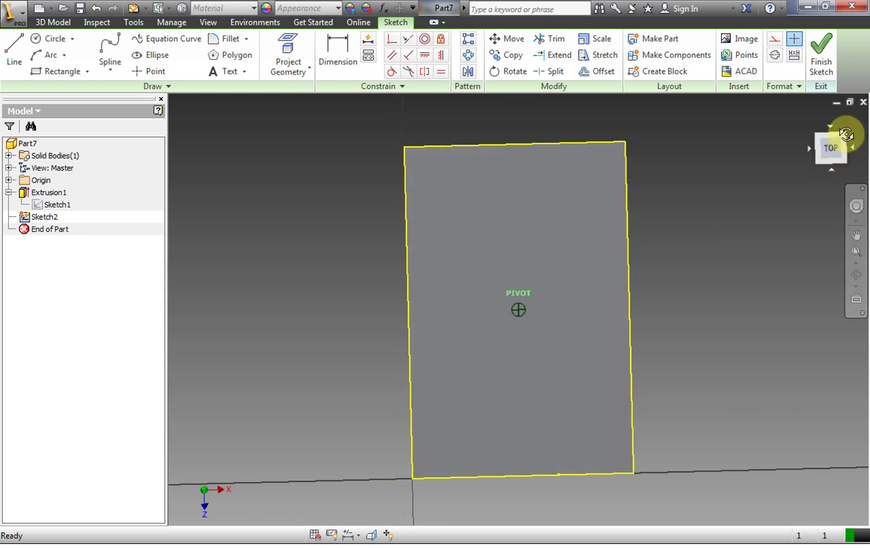
{"action": "left_click", "coordinate": [48, 40]}
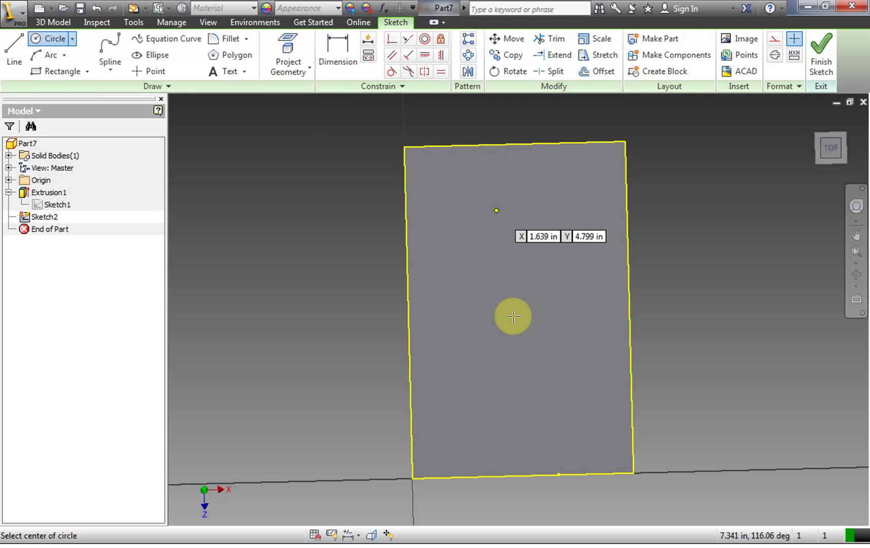
{"action": "left_click", "coordinate": [509, 296]}
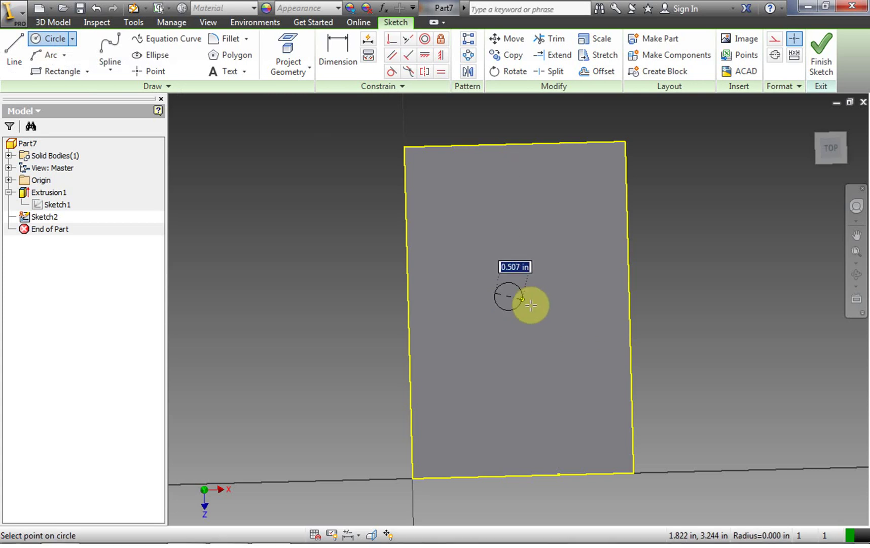
{"action": "left_click", "coordinate": [557, 334]}
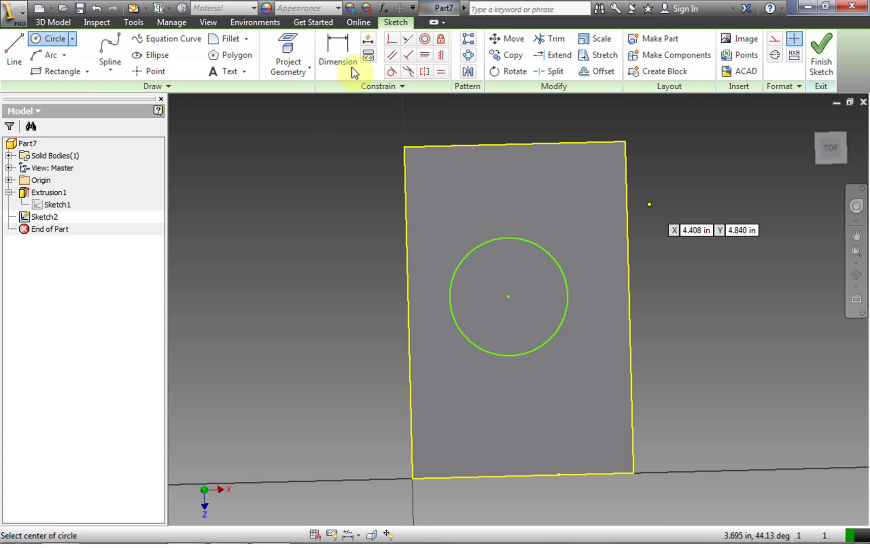
Dimension the circle's diameter on the top face as 1 in.
{"action": "left_click", "coordinate": [325, 52]}
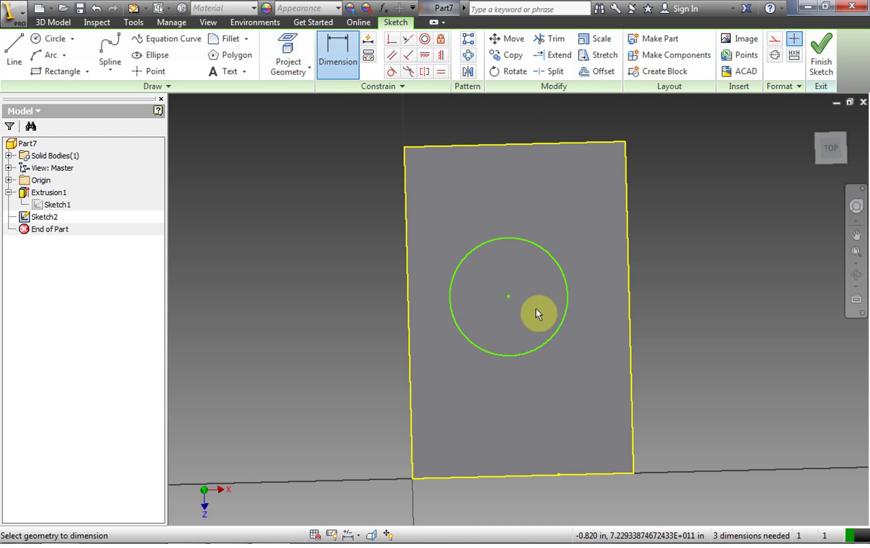
{"action": "left_click", "coordinate": [546, 252]}
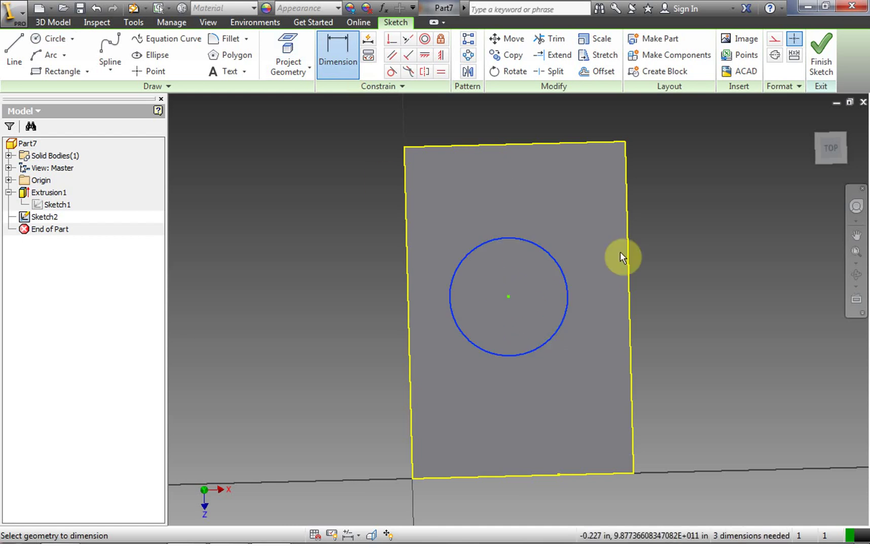
{"action": "left_click", "coordinate": [733, 247]}
{"action": "left_click_drag", "start_coordinate": [683, 299], "coordinate": [633, 299]}
{"action": "type", "text": "1"}
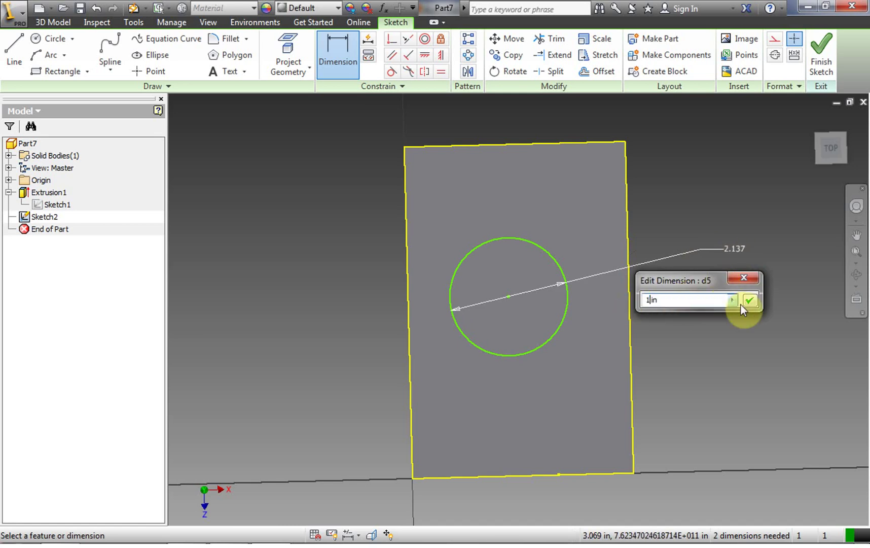
{"action": "left_click", "coordinate": [750, 301]}
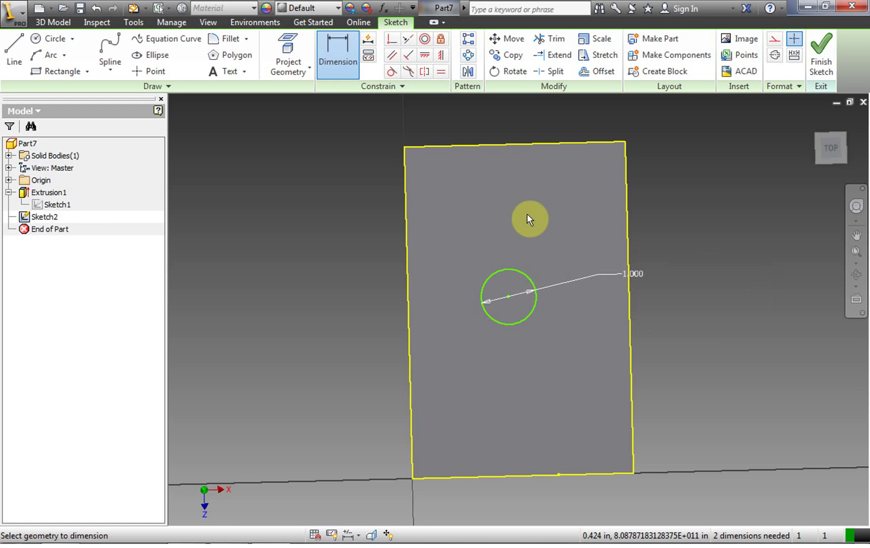
Dimension the distance from the circle's centre to the face's upper short edge as 2.5 in.
{"action": "left_click", "coordinate": [344, 53]}
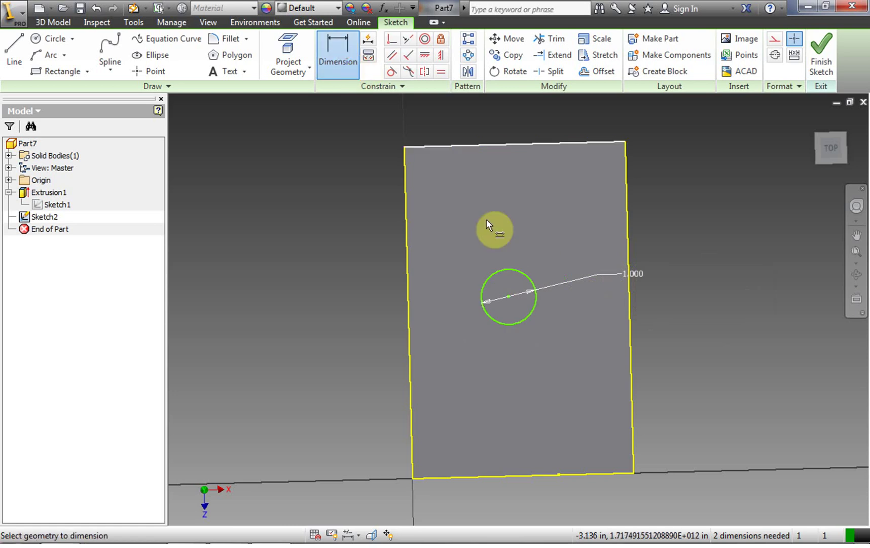
{"action": "left_click", "coordinate": [511, 268]}
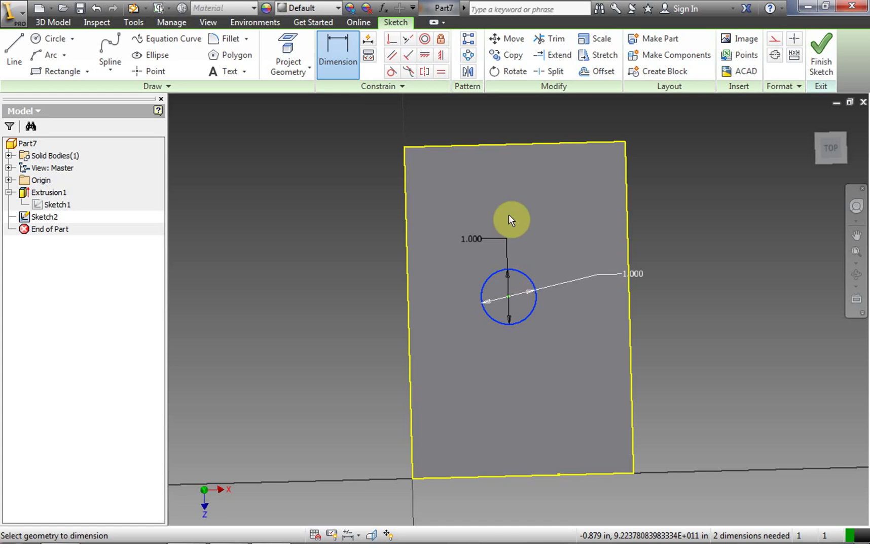
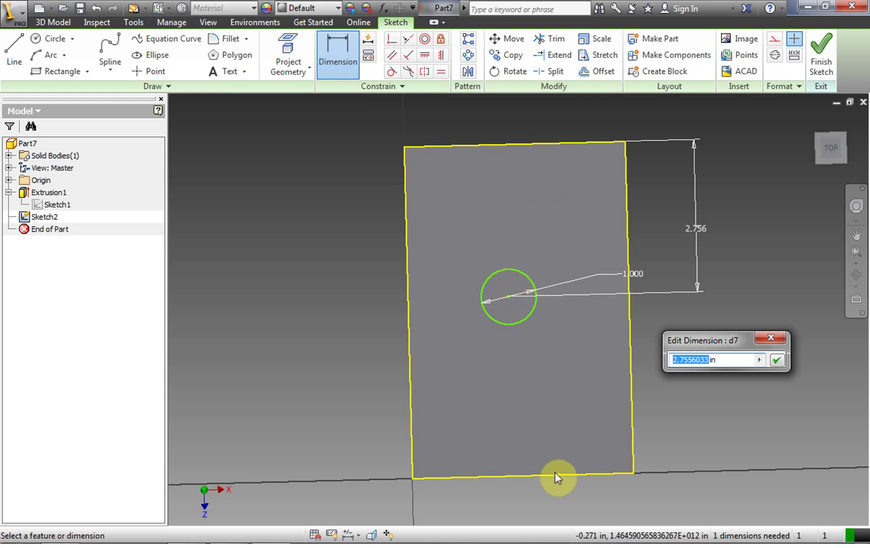
{"action": "left_click_drag", "start_coordinate": [711, 360], "coordinate": [659, 363]}
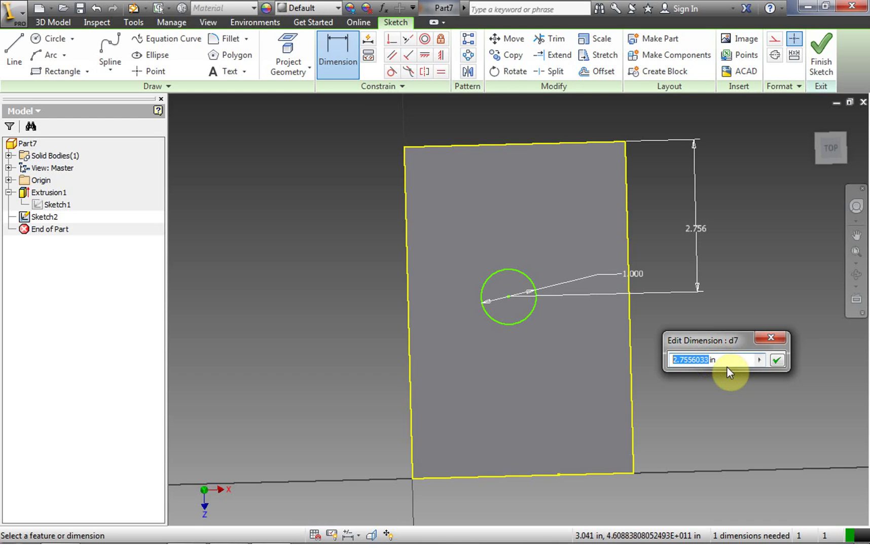
{"action": "type", "text": "2.5"}
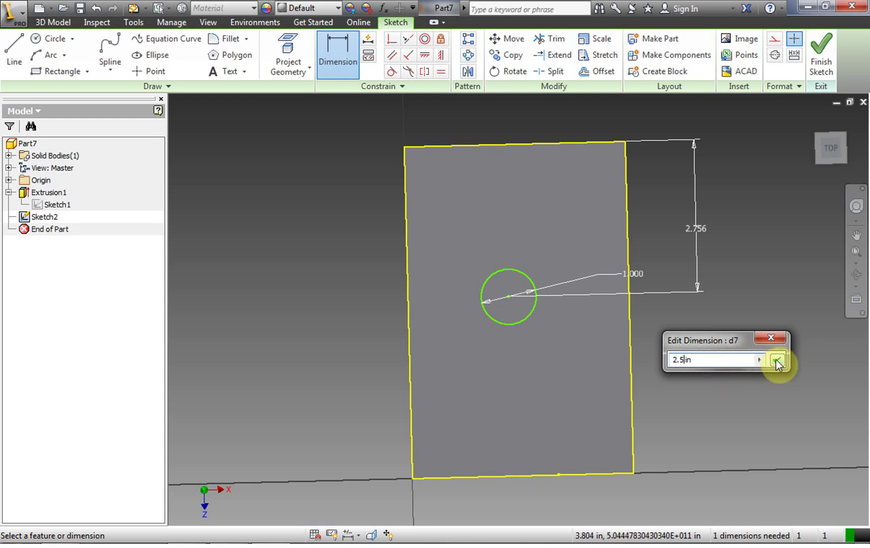
{"action": "left_click", "coordinate": [776, 360]}
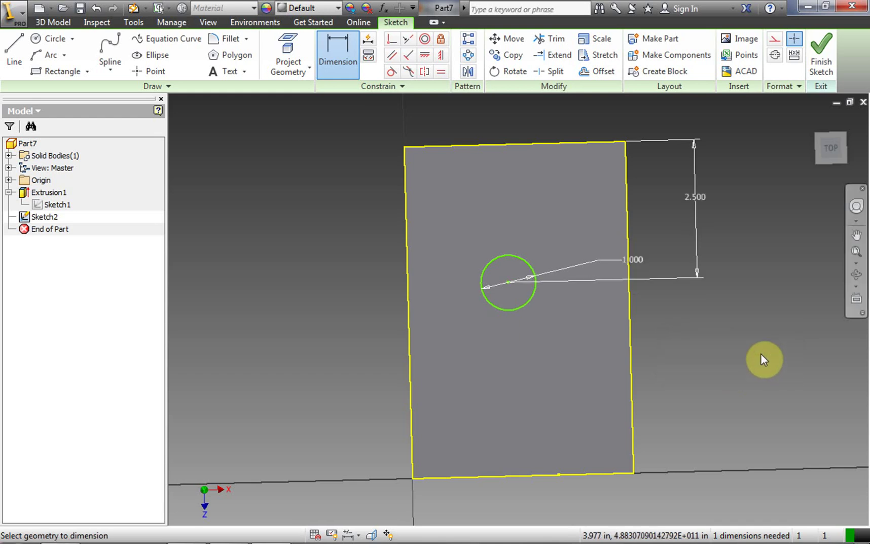
Set the dimension between the circle's centre and the face's short edge to 3 in.
{"action": "left_click", "coordinate": [831, 152]}
{"action": "mouse_move", "coordinate": [831, 125]}
{"action": "left_mouse_down"}
{"action": "mouse_move", "coordinate": [831, 116]}
{"action": "mouse_move", "coordinate": [776, 120]}
{"action": "mouse_move", "coordinate": [760, 157]}
{"action": "left_mouse_up"}
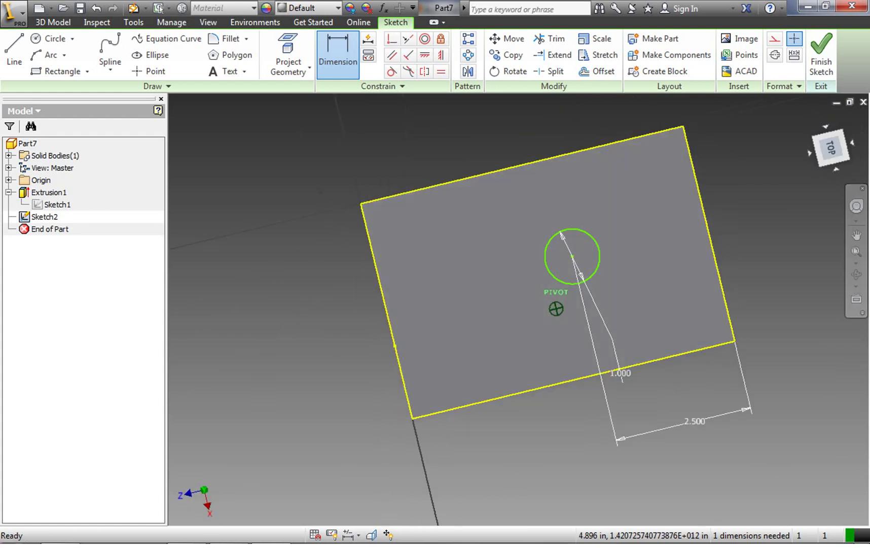
{"action": "left_click", "coordinate": [689, 423]}
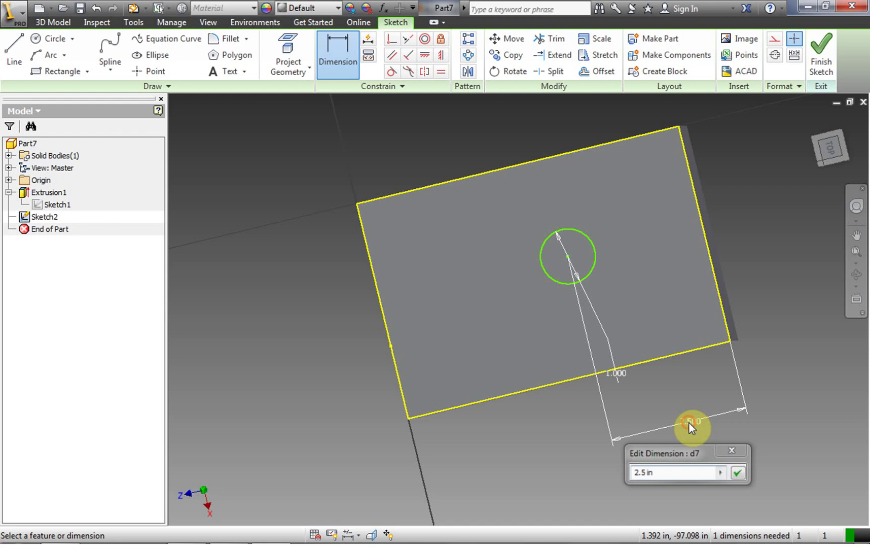
{"action": "double_click", "coordinate": [638, 472]}
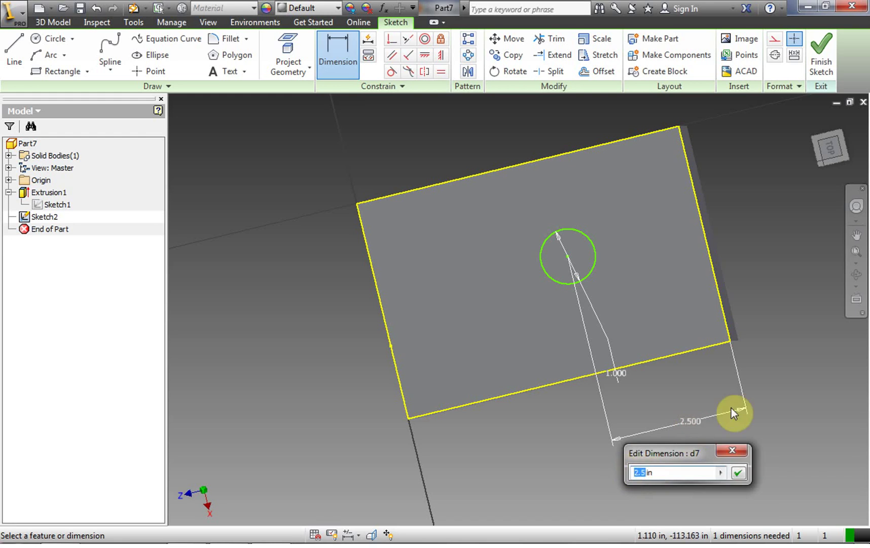
{"action": "type", "text": "3"}
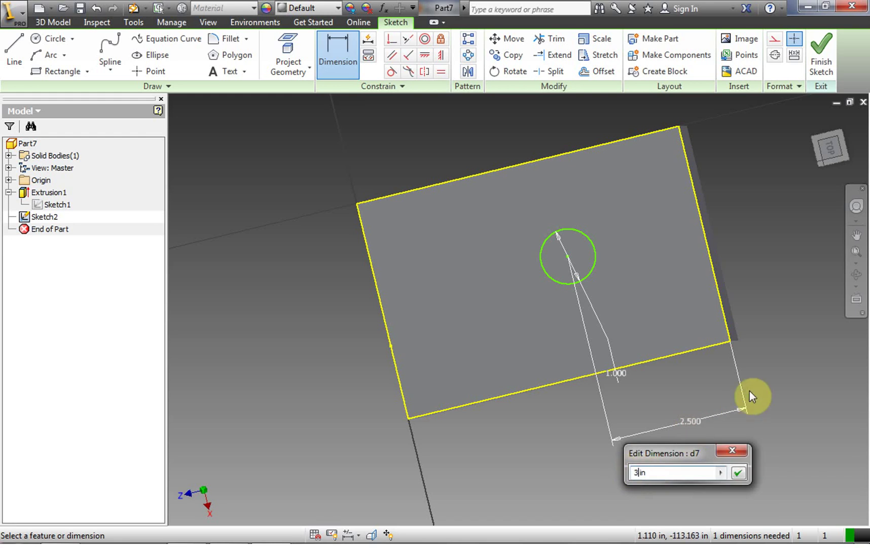
{"action": "left_click", "coordinate": [738, 473]}
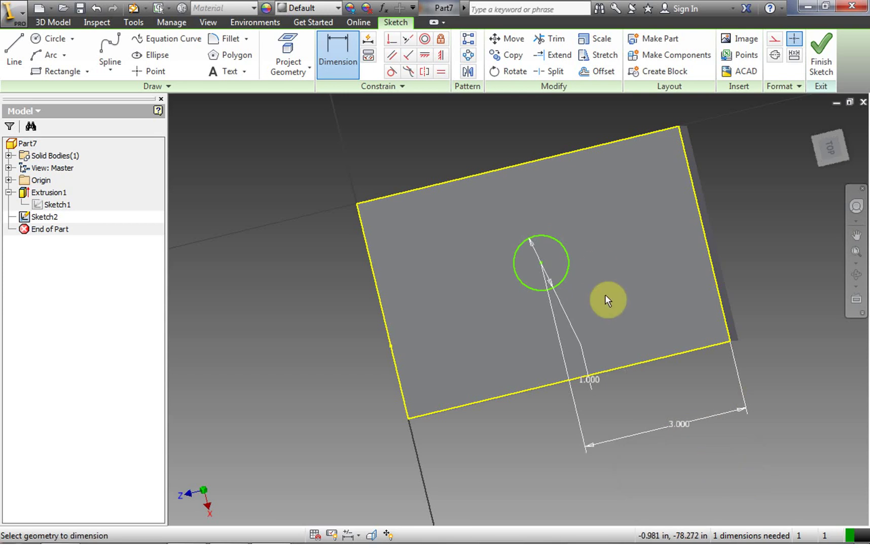
Dimension the distance from the circle's centre to the face's upper long edge as 1.5 in.
{"action": "left_click", "coordinate": [541, 263]}
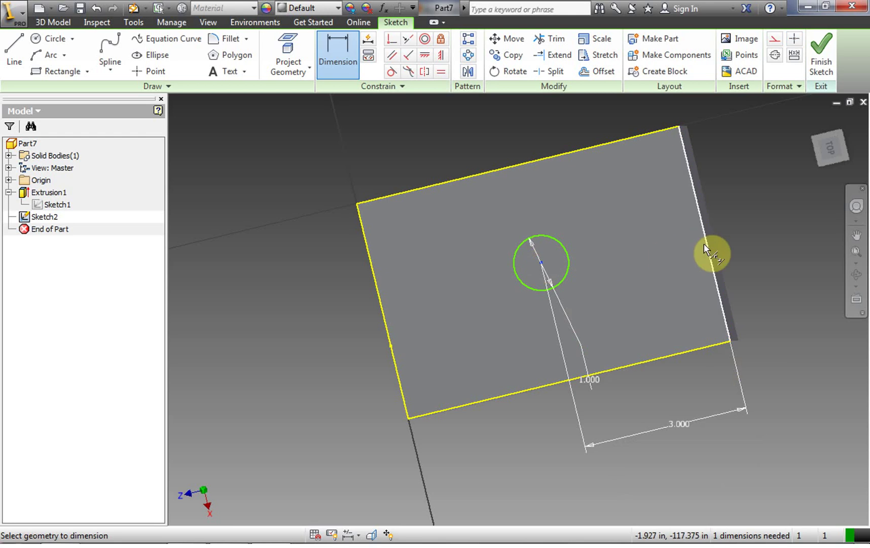
{"action": "left_click", "coordinate": [525, 164]}
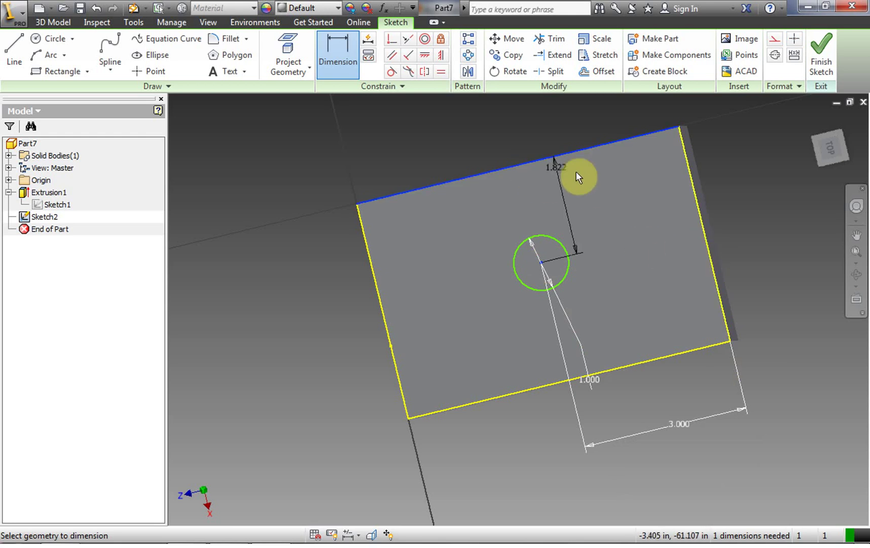
{"action": "left_click", "coordinate": [739, 164]}
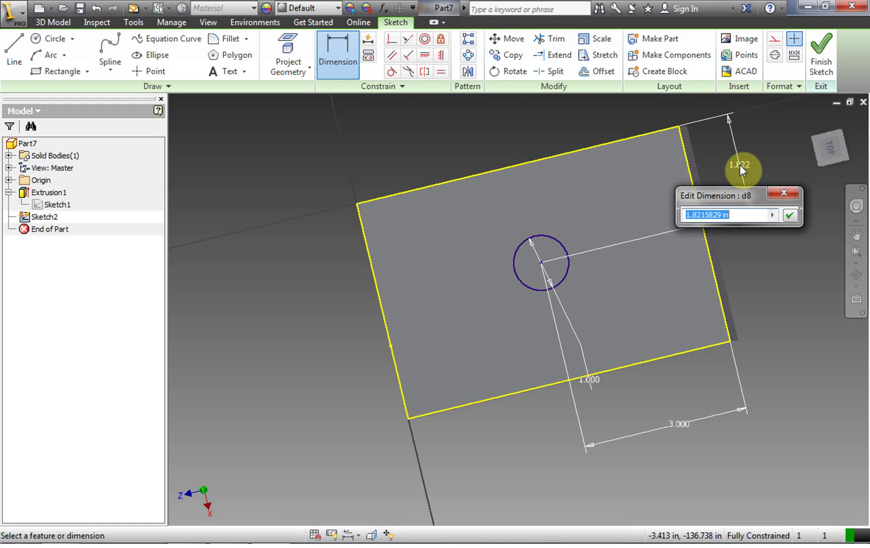
{"action": "left_click", "coordinate": [718, 215]}
{"action": "left_click_drag", "start_coordinate": [718, 215], "coordinate": [651, 216]}
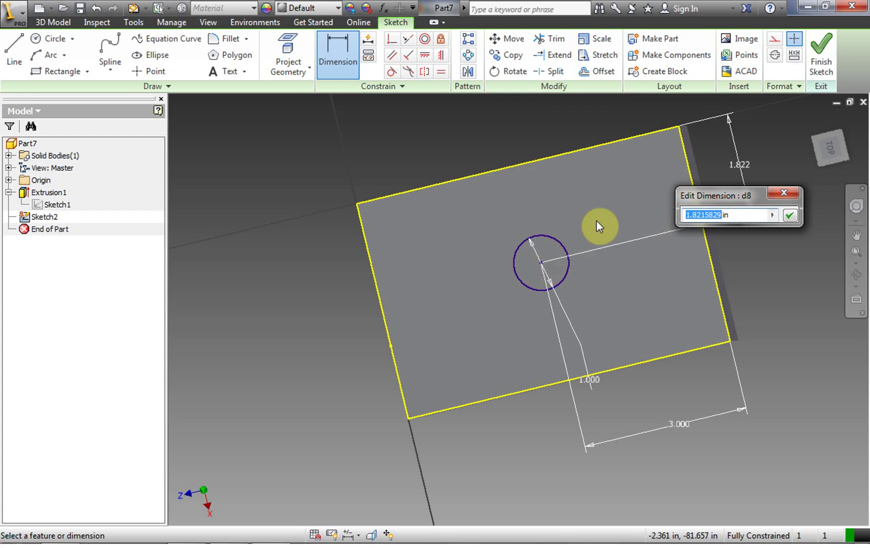
{"action": "type", "text": "1.5"}
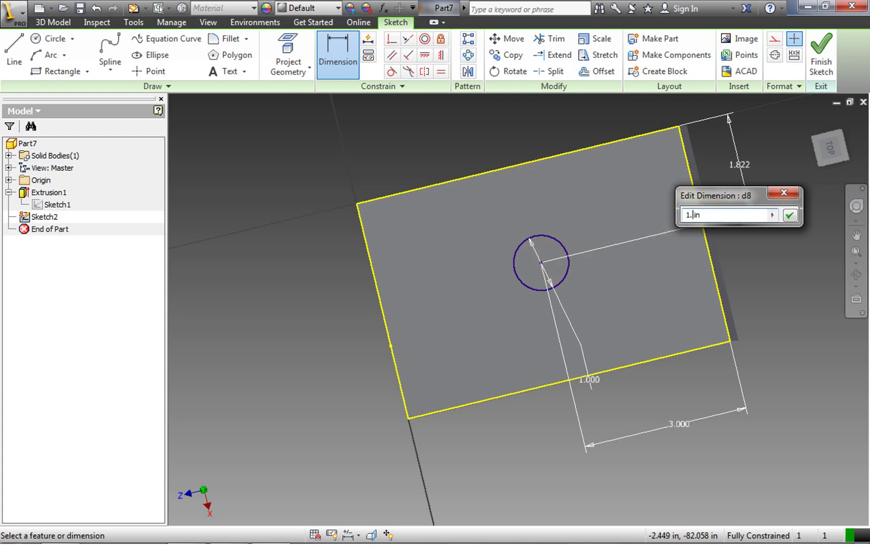
{"action": "left_click", "coordinate": [794, 219]}
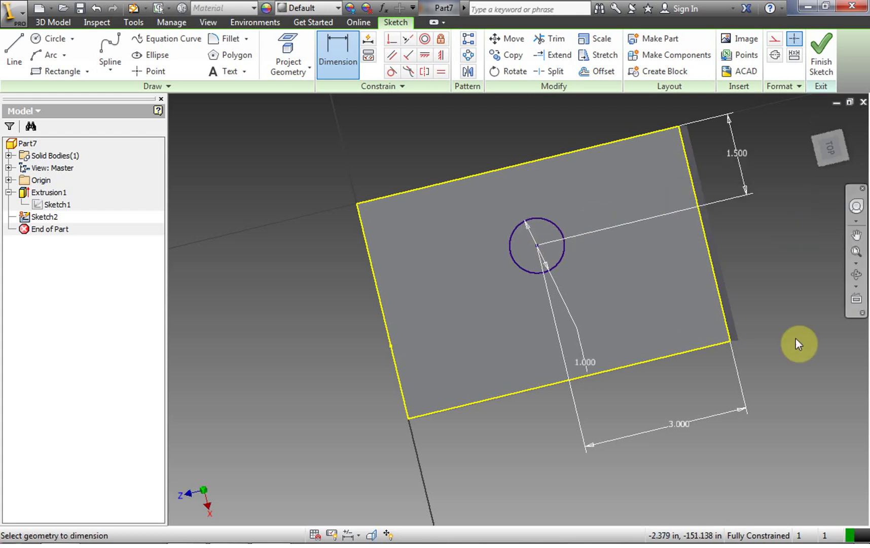
Set the dimension between the circle's centre and the face's long edge to 2 in.
{"action": "double_click", "coordinate": [740, 151]}
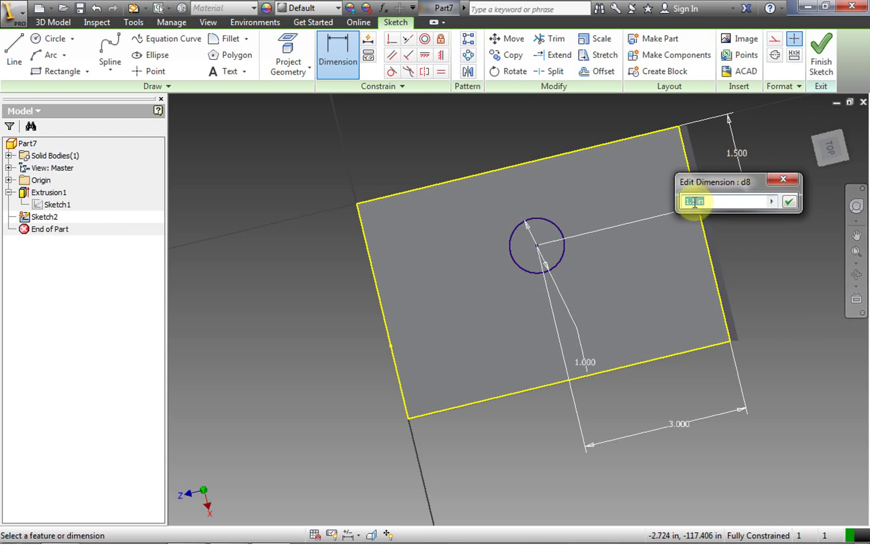
{"action": "type", "text": "2"}
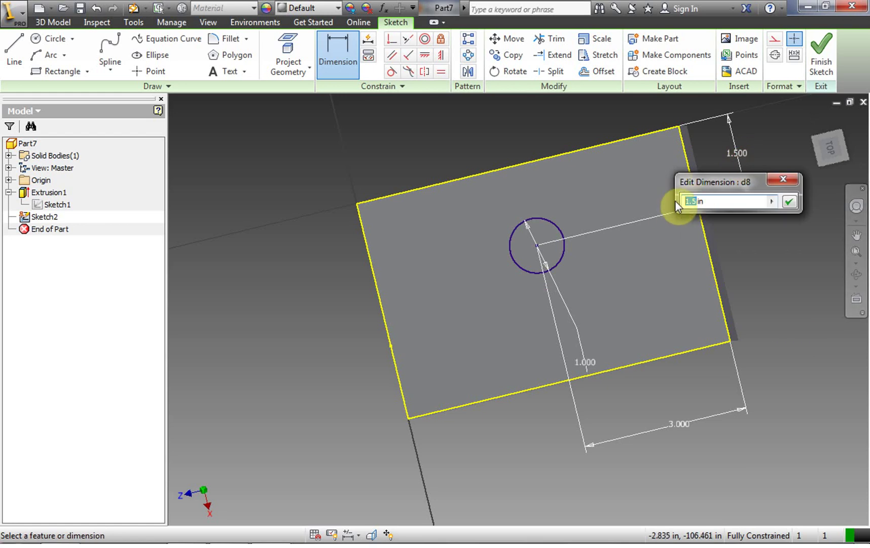
{"action": "left_click", "coordinate": [790, 202]}
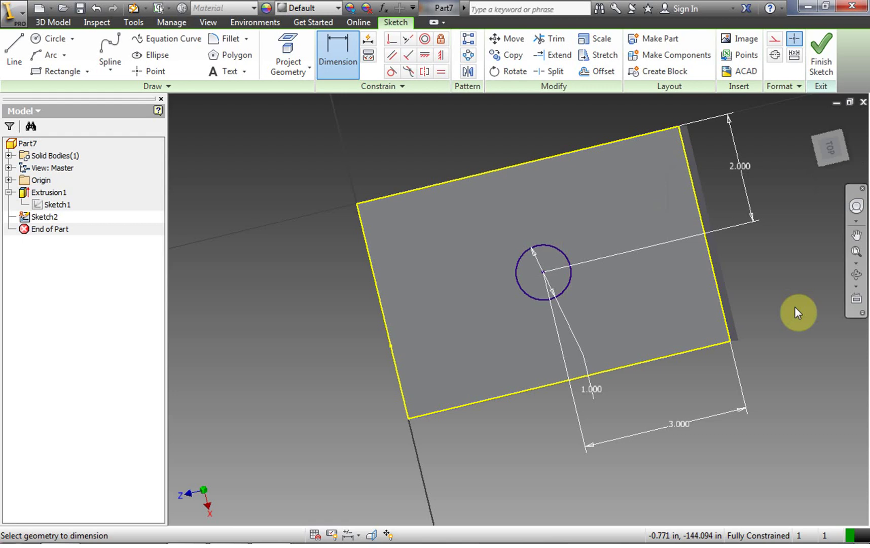
{"action": "mouse_move", "coordinate": [830, 152]}
{"action": "left_mouse_down"}
{"action": "mouse_move", "coordinate": [730, 147]}
{"action": "mouse_move", "coordinate": [736, 109]}
{"action": "mouse_move", "coordinate": [798, 104]}
{"action": "mouse_move", "coordinate": [850, 220]}
{"action": "left_mouse_up"}
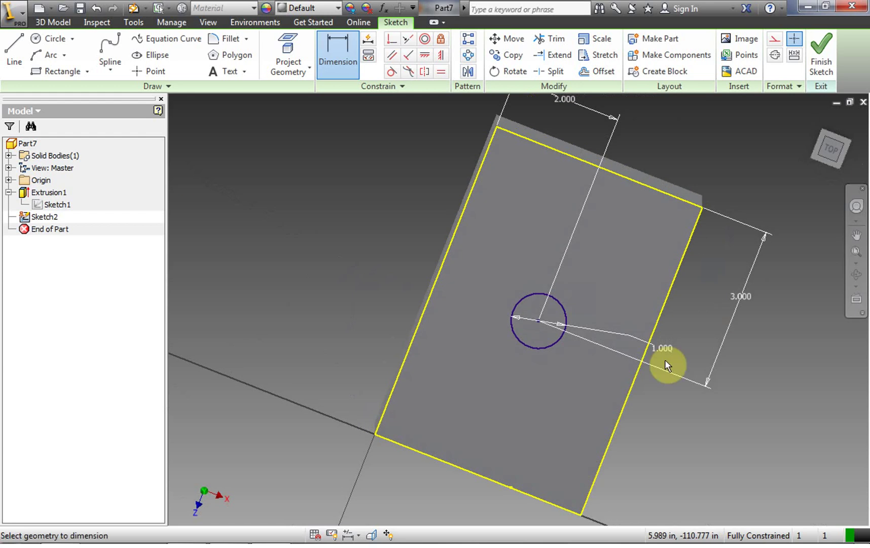
{"action": "double_click", "coordinate": [641, 335]}
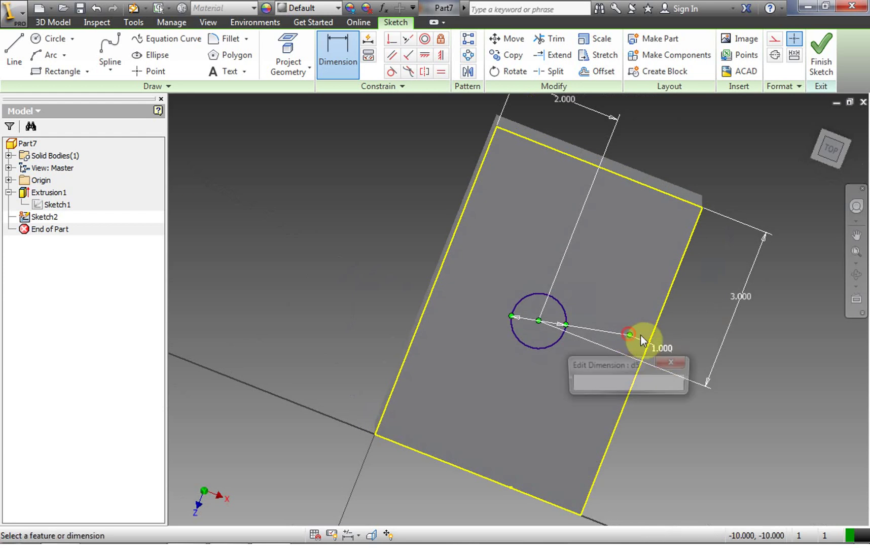
{"action": "left_click", "coordinate": [673, 361]}
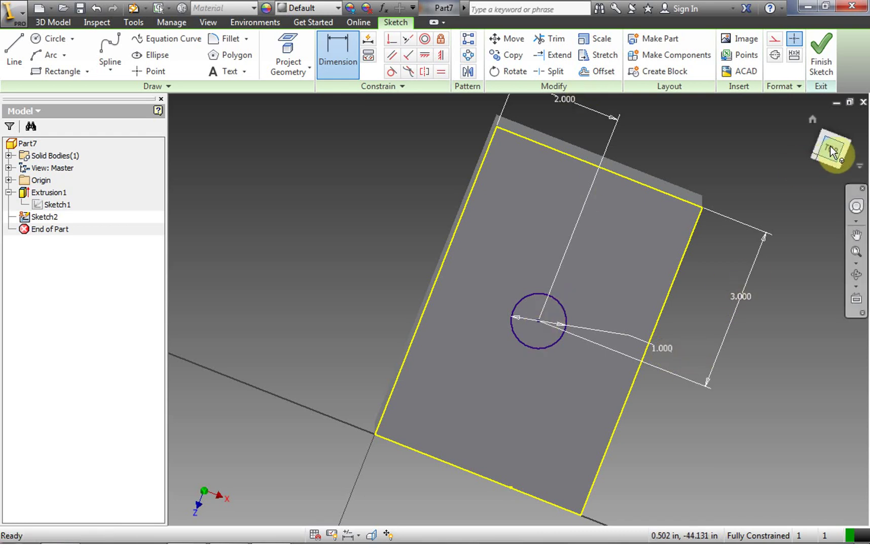
Finish the circle sketch on the block's top face.
{"action": "mouse_move", "coordinate": [832, 148]}
{"action": "left_mouse_down"}
{"action": "mouse_move", "coordinate": [824, 76]}
{"action": "mouse_move", "coordinate": [846, 86]}
{"action": "left_mouse_up"}
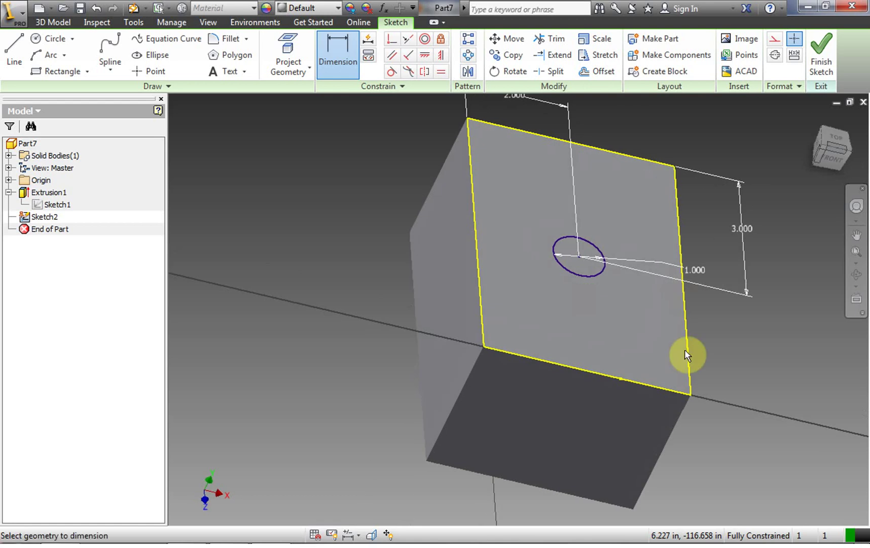
{"action": "right_click", "coordinate": [394, 258]}
{"action": "left_click", "coordinate": [394, 298]}
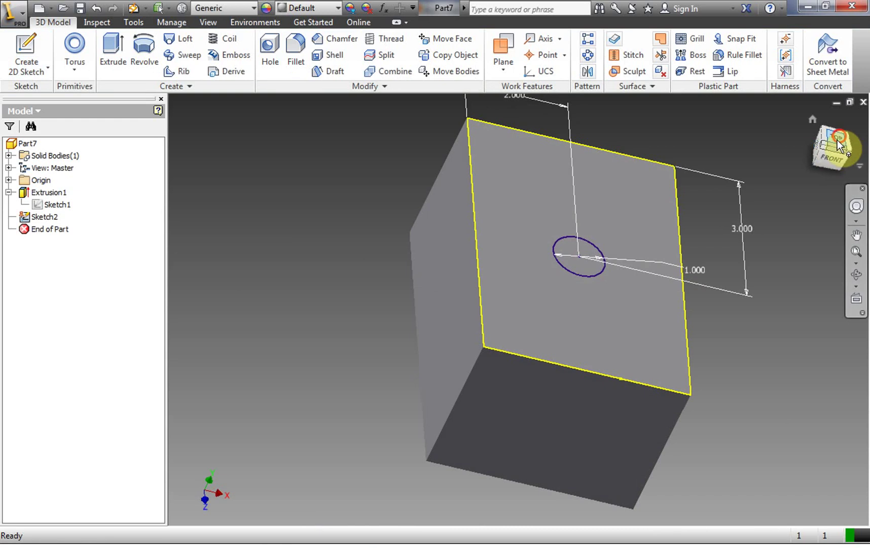
{"action": "mouse_move", "coordinate": [838, 140]}
{"action": "left_mouse_down"}
{"action": "mouse_move", "coordinate": [819, 184]}
{"action": "mouse_move", "coordinate": [822, 213]}
{"action": "mouse_move", "coordinate": [771, 205]}
{"action": "mouse_move", "coordinate": [773, 177]}
{"action": "left_mouse_up"}
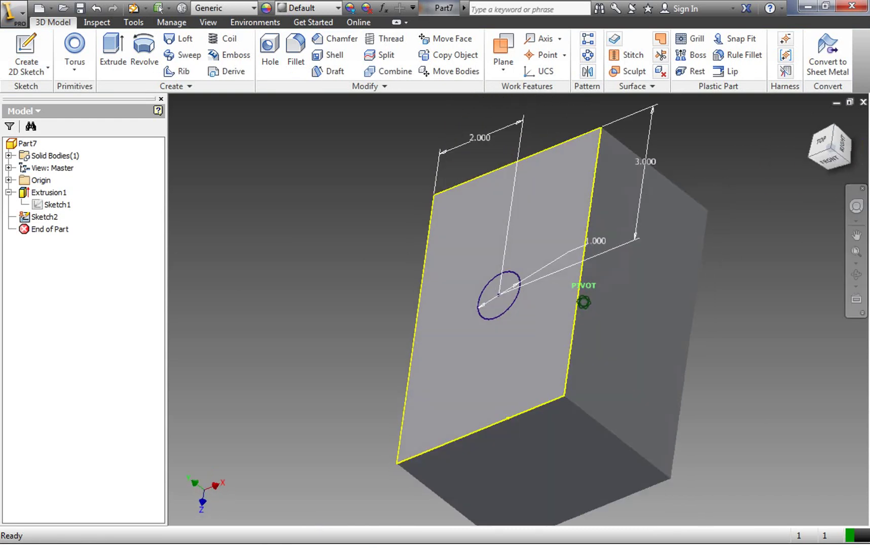
{"action": "left_click", "coordinate": [44, 218]}
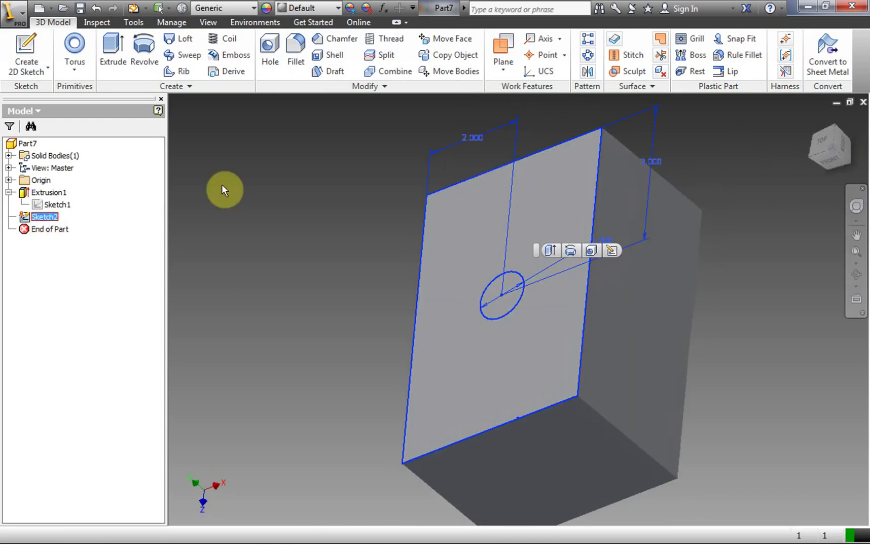
{"action": "left_click", "coordinate": [111, 46]}
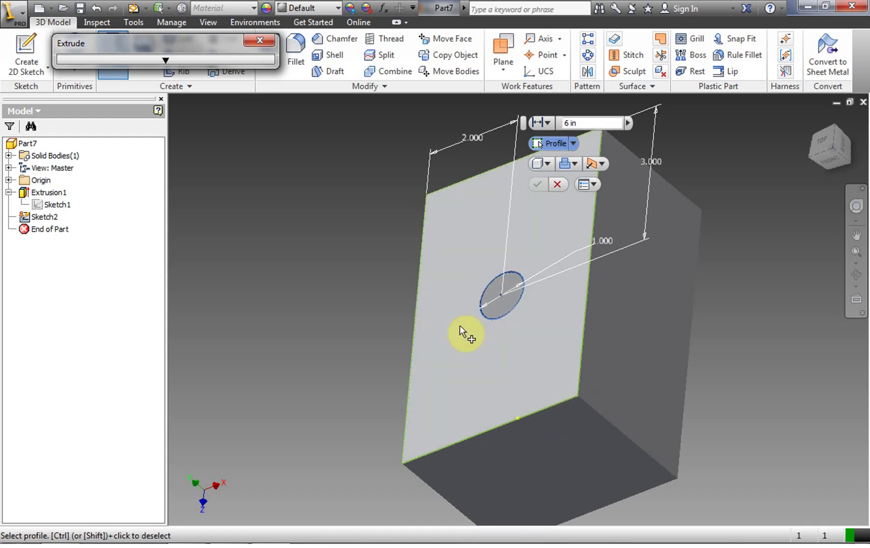
{"action": "left_click", "coordinate": [445, 365]}
{"action": "left_click", "coordinate": [503, 285]}
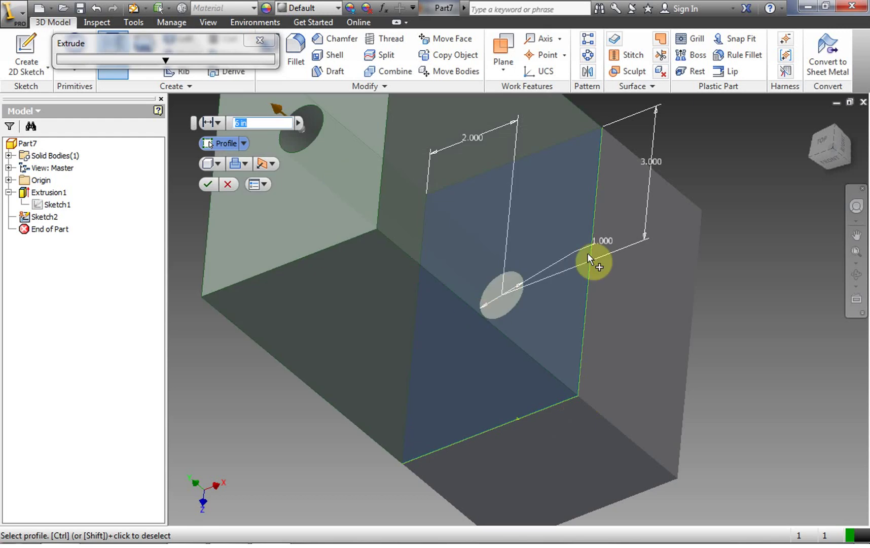
{"action": "mouse_move", "coordinate": [824, 144]}
{"action": "left_mouse_down"}
{"action": "mouse_move", "coordinate": [833, 177]}
{"action": "mouse_move", "coordinate": [864, 181]}
{"action": "mouse_move", "coordinate": [841, 177]}
{"action": "mouse_move", "coordinate": [848, 192]}
{"action": "left_mouse_up"}
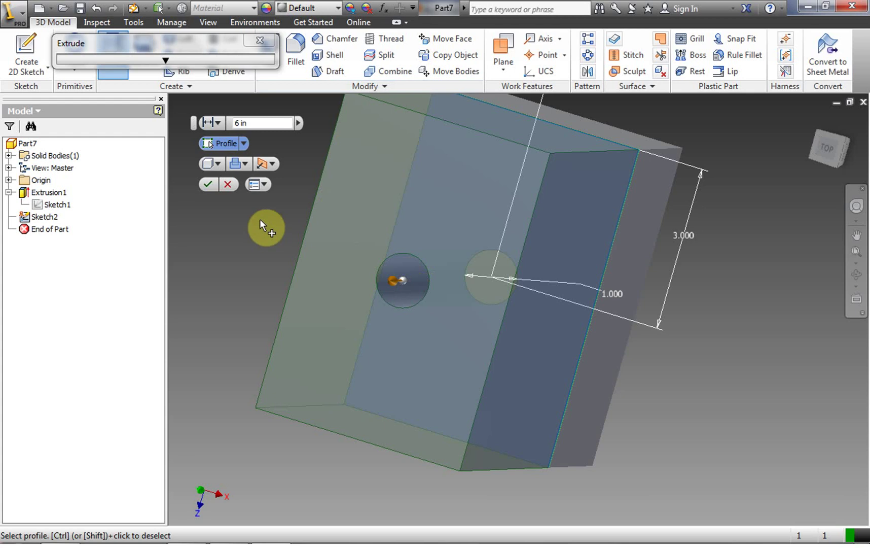
{"action": "left_click", "coordinate": [229, 184]}
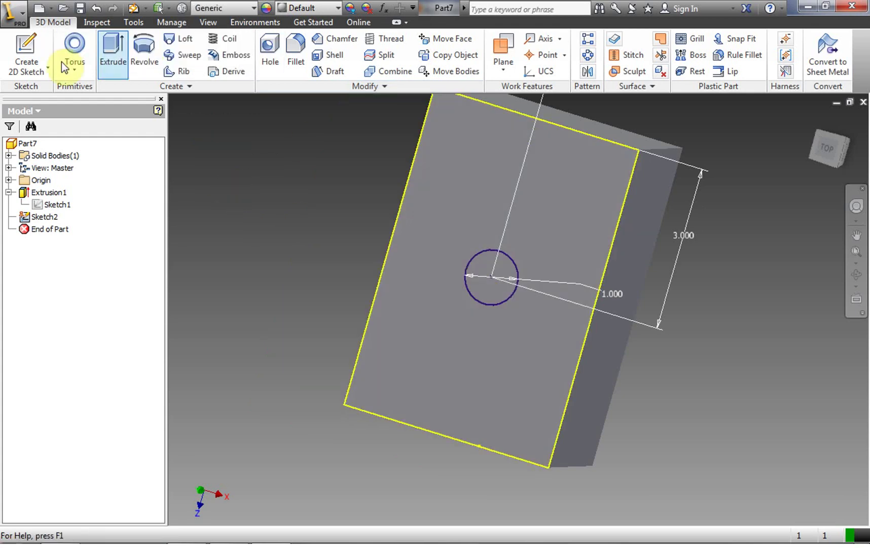
Start an extrusion using the circle on the block's top face as the profile.
{"action": "left_click", "coordinate": [112, 51]}
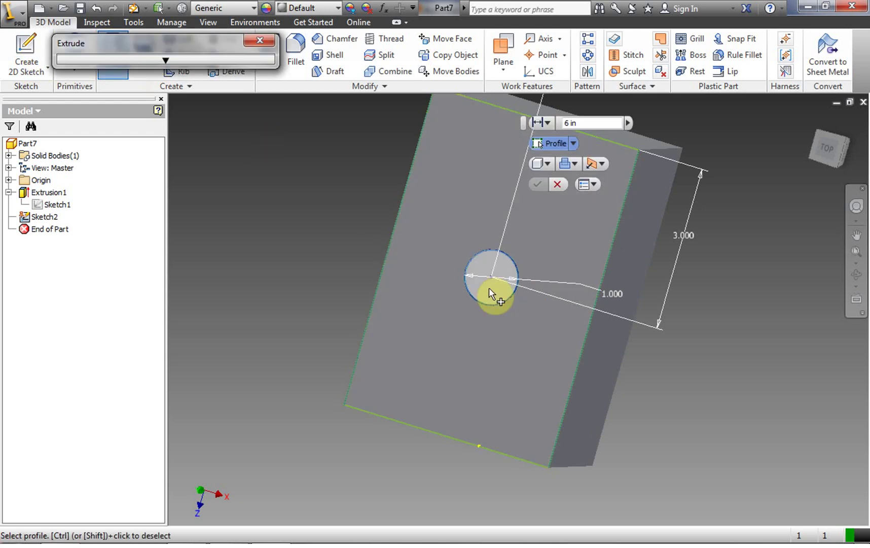
{"action": "left_click", "coordinate": [490, 287]}
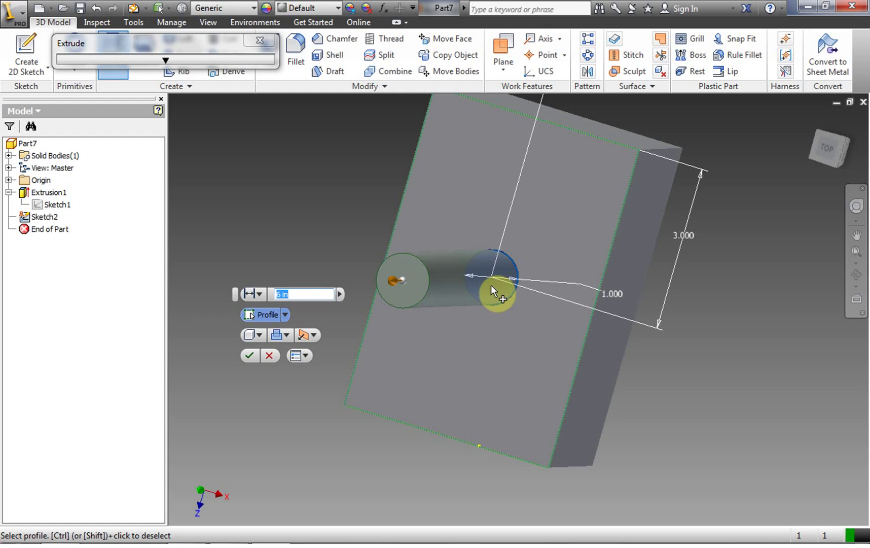
{"action": "left_click_drag", "start_coordinate": [832, 150], "coordinate": [786, 155]}
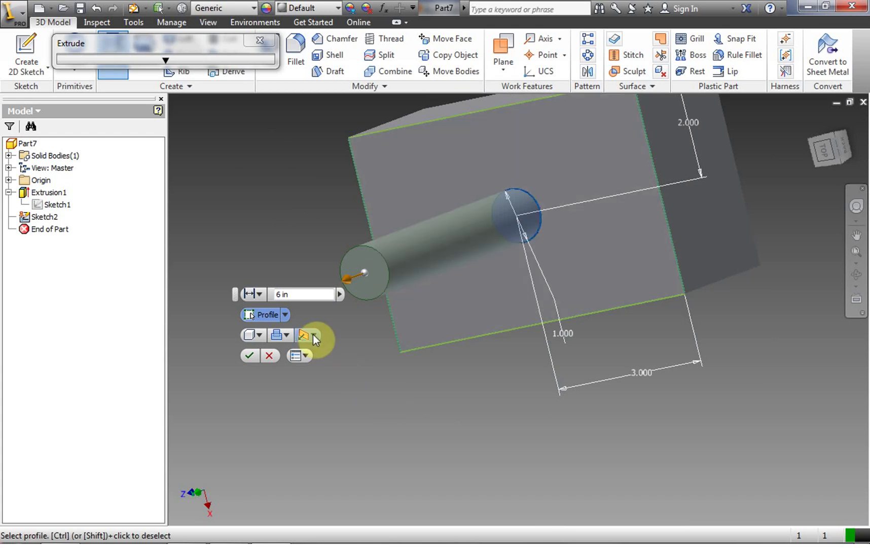
Review the solid and surface output options and try the Cut operation on the circle's extrusion.
{"action": "left_click", "coordinate": [262, 337]}
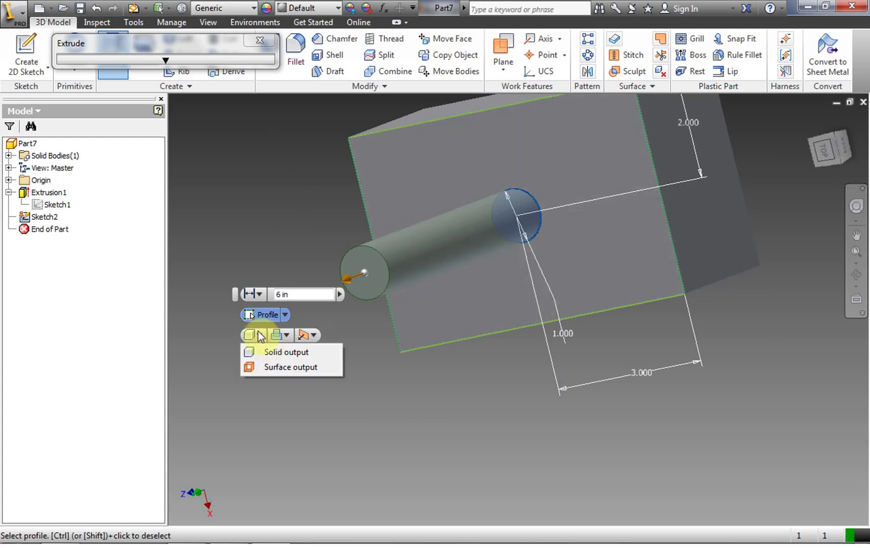
{"action": "left_click", "coordinate": [260, 335]}
{"action": "left_click", "coordinate": [285, 337]}
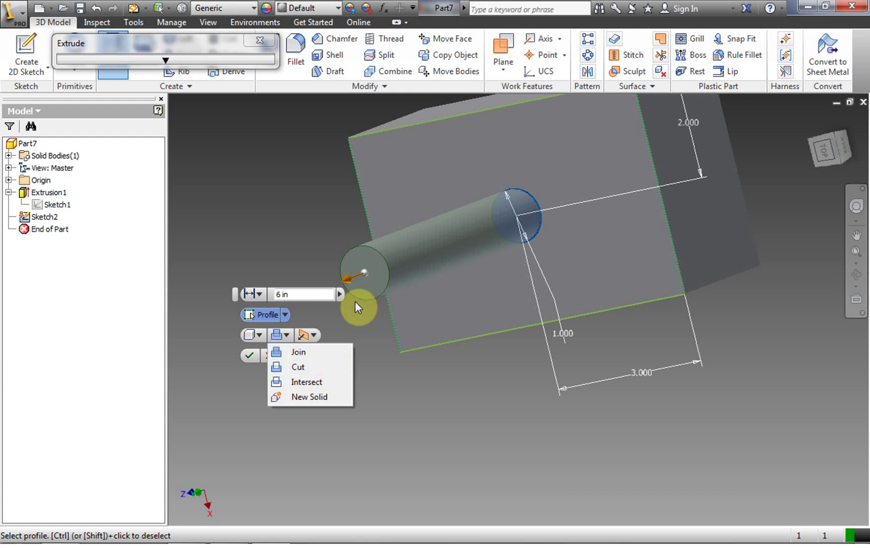
{"action": "left_click", "coordinate": [307, 367]}
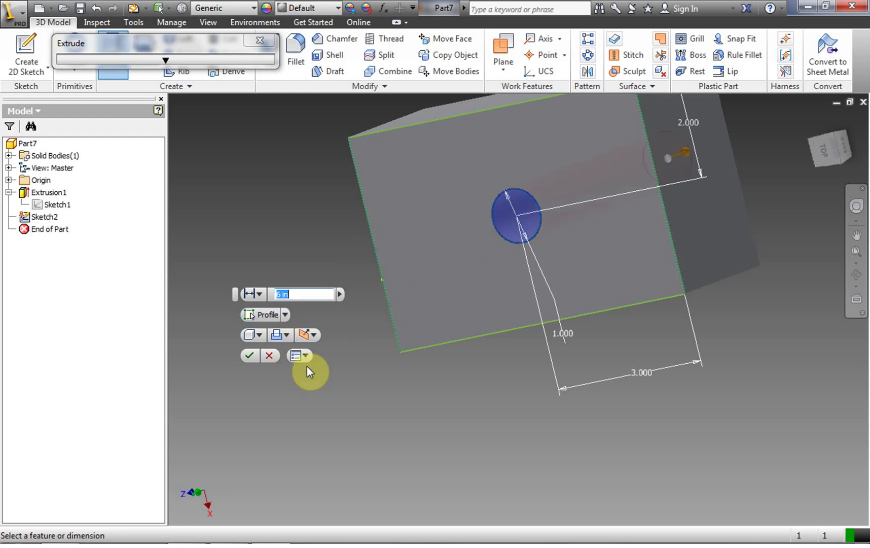
Compare Direction 1 and Direction 2 for the circle's cut and preview Direction 2 passing through the block.
{"action": "left_click", "coordinate": [313, 334]}
{"action": "left_click", "coordinate": [335, 366]}
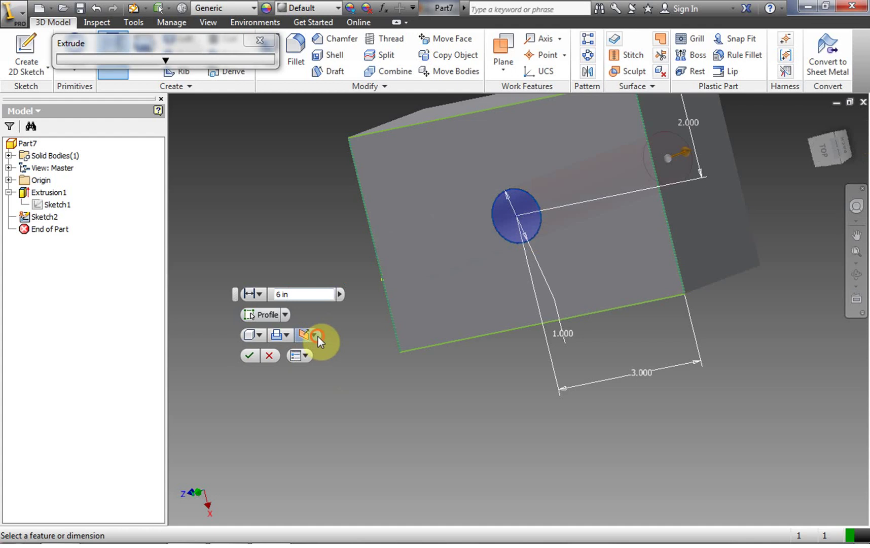
{"action": "left_click", "coordinate": [315, 336]}
{"action": "left_click", "coordinate": [324, 351]}
{"action": "left_click", "coordinate": [316, 335]}
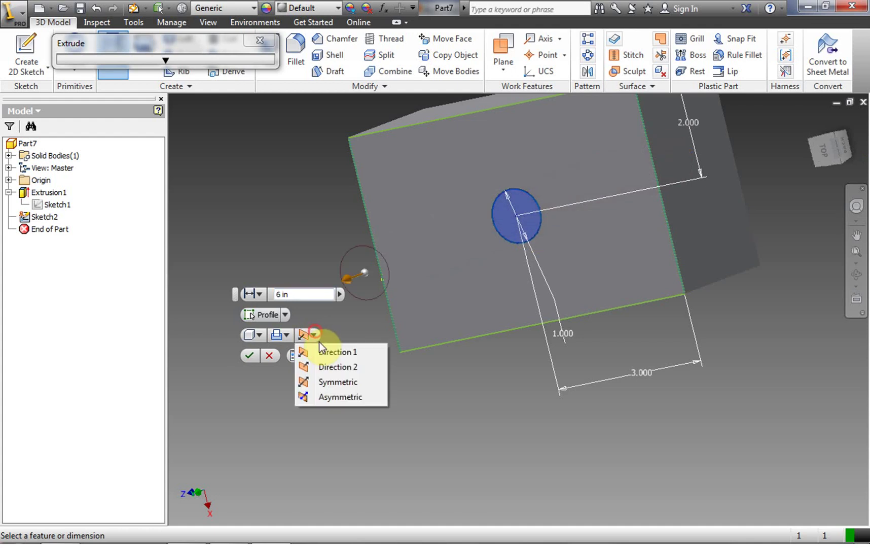
{"action": "left_click", "coordinate": [327, 366]}
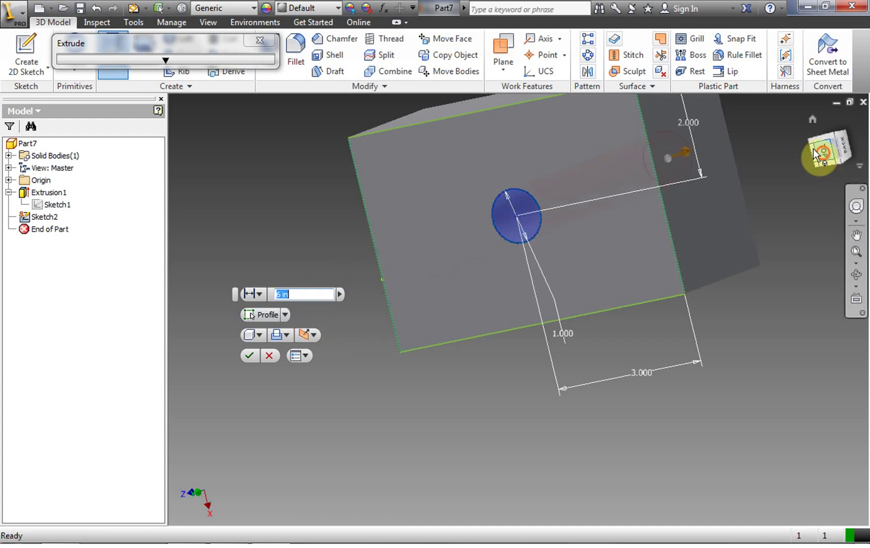
{"action": "mouse_move", "coordinate": [814, 150]}
{"action": "left_mouse_down"}
{"action": "mouse_move", "coordinate": [770, 143]}
{"action": "mouse_move", "coordinate": [745, 102]}
{"action": "mouse_move", "coordinate": [748, 71]}
{"action": "mouse_move", "coordinate": [815, 57]}
{"action": "left_mouse_up"}
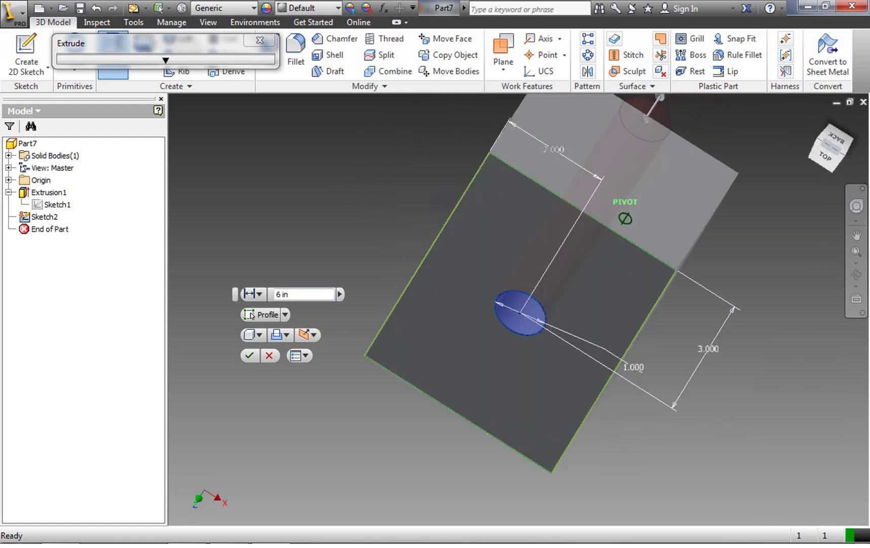
{"action": "left_click_drag", "start_coordinate": [743, 396], "coordinate": [719, 336]}
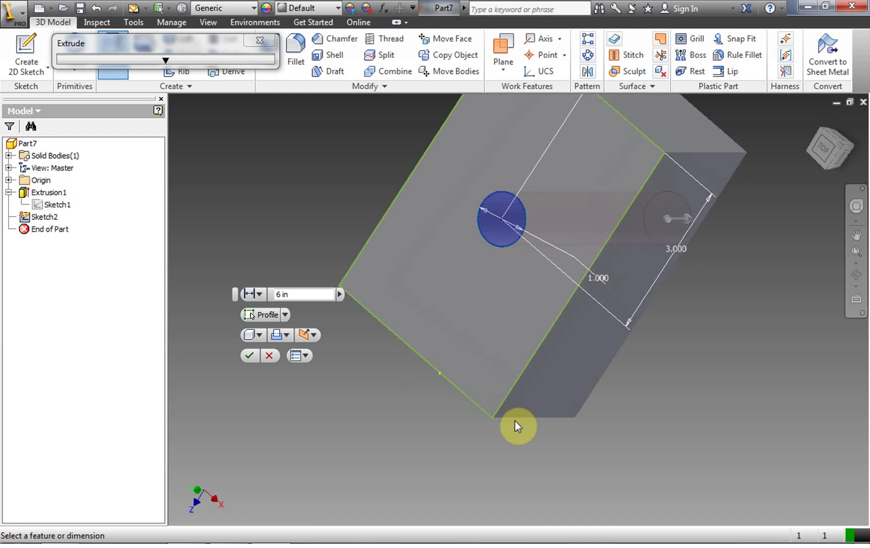
Try the Intersect operation for the circle's extrusion and inspect the preview from another angle.
{"action": "left_click", "coordinate": [287, 335]}
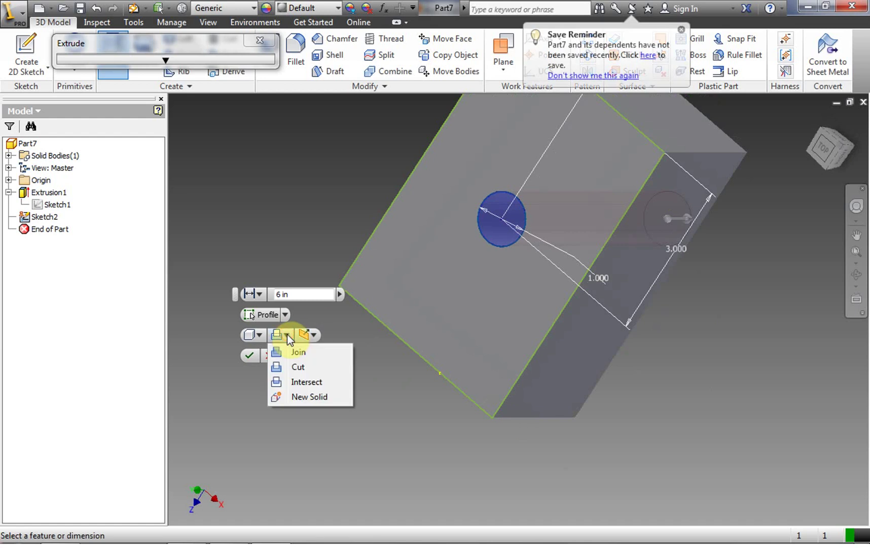
{"action": "left_click", "coordinate": [304, 384]}
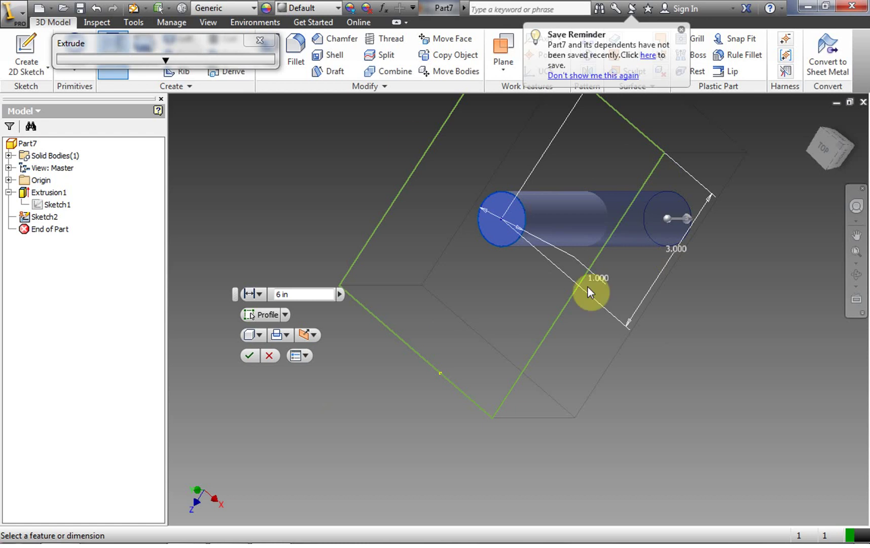
{"action": "mouse_move", "coordinate": [830, 157]}
{"action": "left_mouse_down"}
{"action": "mouse_move", "coordinate": [766, 238]}
{"action": "mouse_move", "coordinate": [850, 151]}
{"action": "mouse_move", "coordinate": [849, 139]}
{"action": "mouse_move", "coordinate": [835, 147]}
{"action": "mouse_move", "coordinate": [804, 509]}
{"action": "left_mouse_up"}
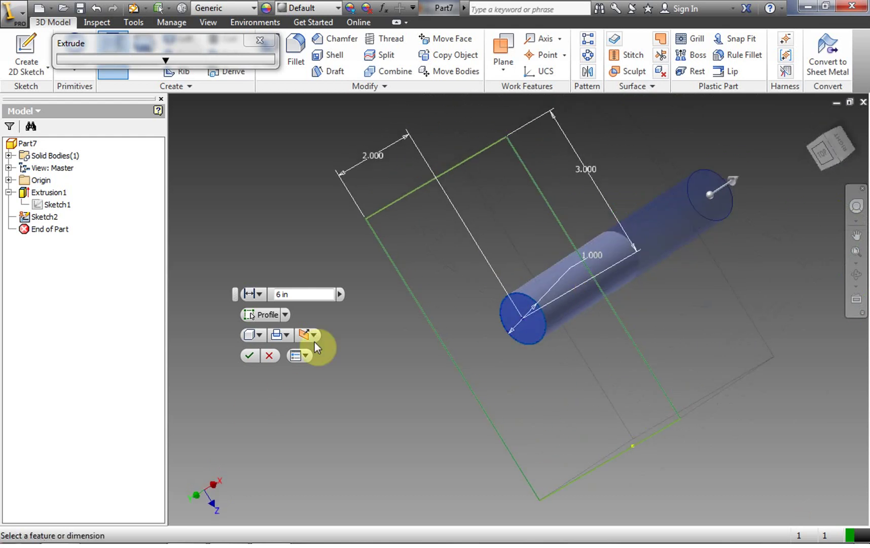
Extrude the circle 1 in outward from the block's top face, using Join and Direction 1.
{"action": "left_click", "coordinate": [286, 336]}
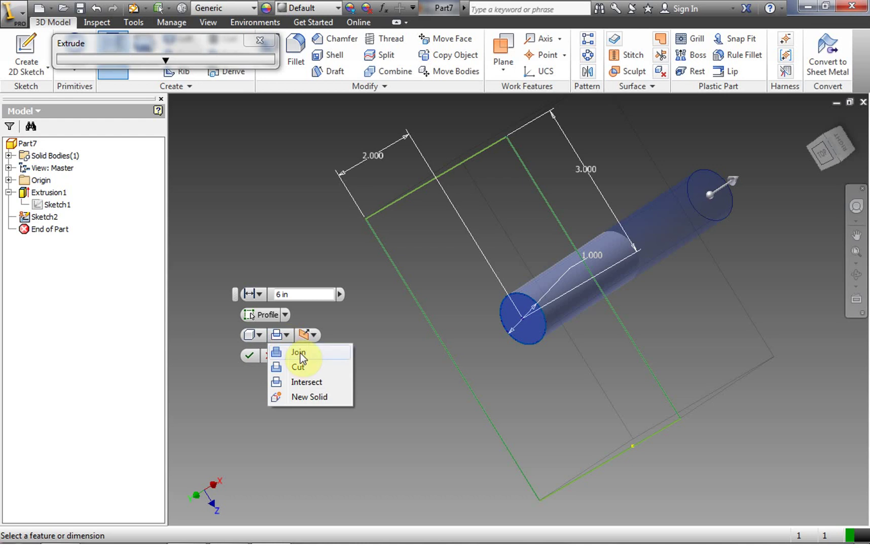
{"action": "left_click", "coordinate": [299, 352]}
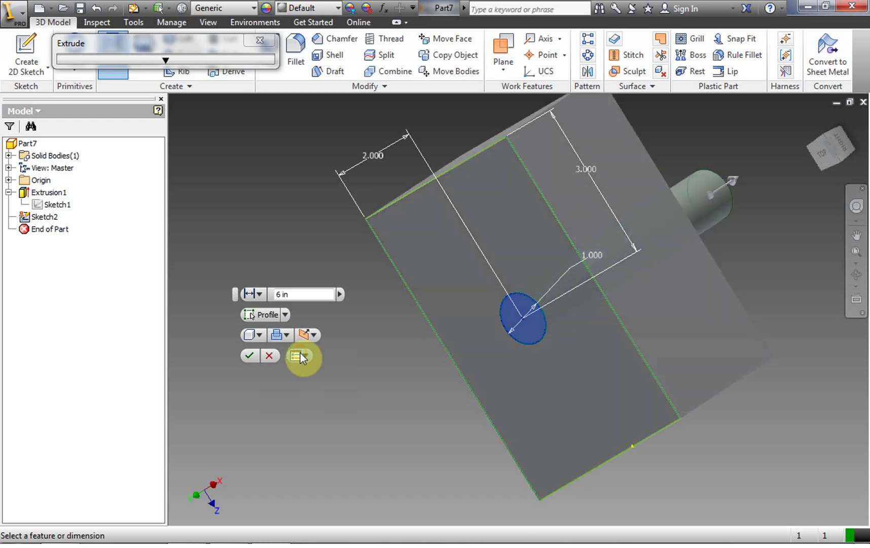
{"action": "left_click", "coordinate": [314, 335]}
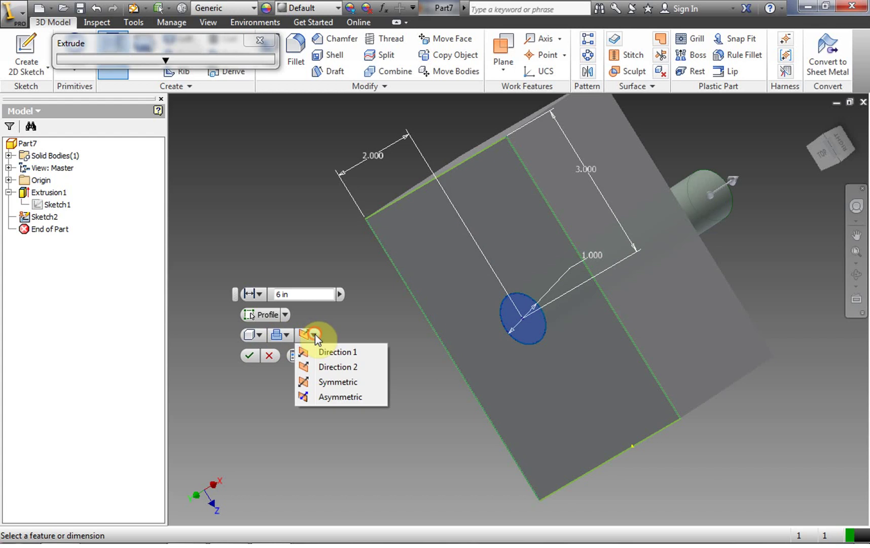
{"action": "left_click", "coordinate": [326, 355]}
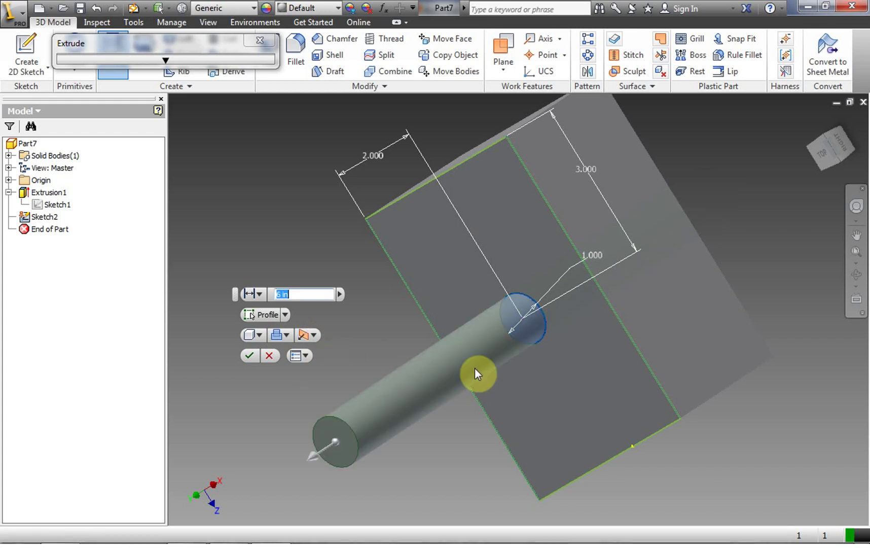
{"action": "double_click", "coordinate": [278, 295]}
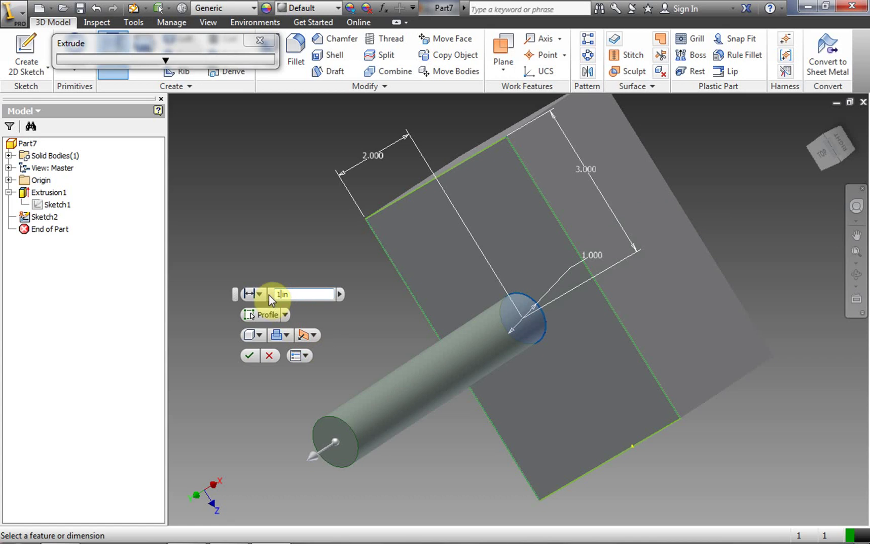
{"action": "type", "text": "1"}
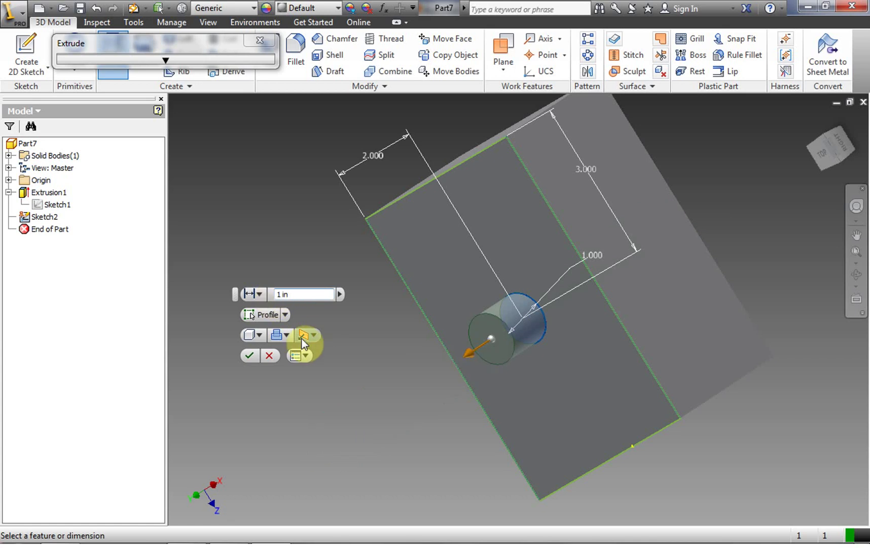
{"action": "left_click", "coordinate": [250, 356]}
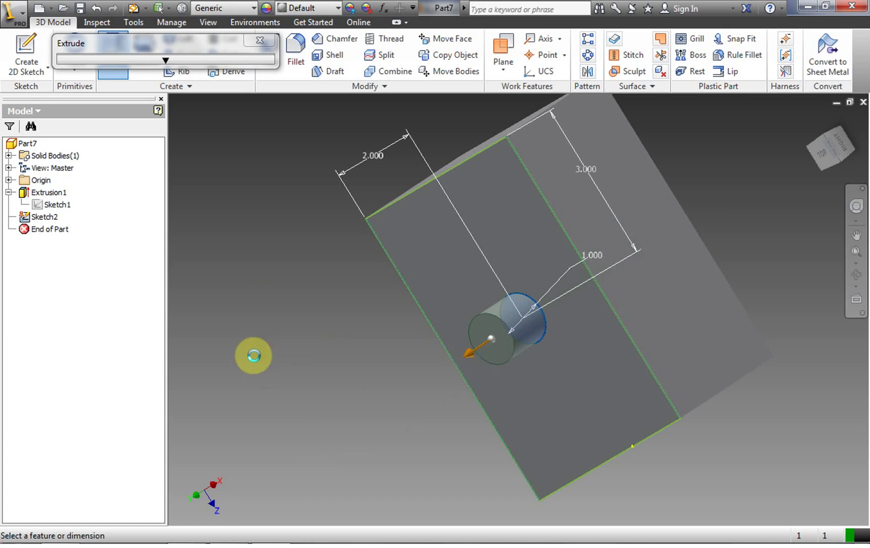
Create a new 2D sketch on the block's back face.
{"action": "left_click", "coordinate": [825, 151]}
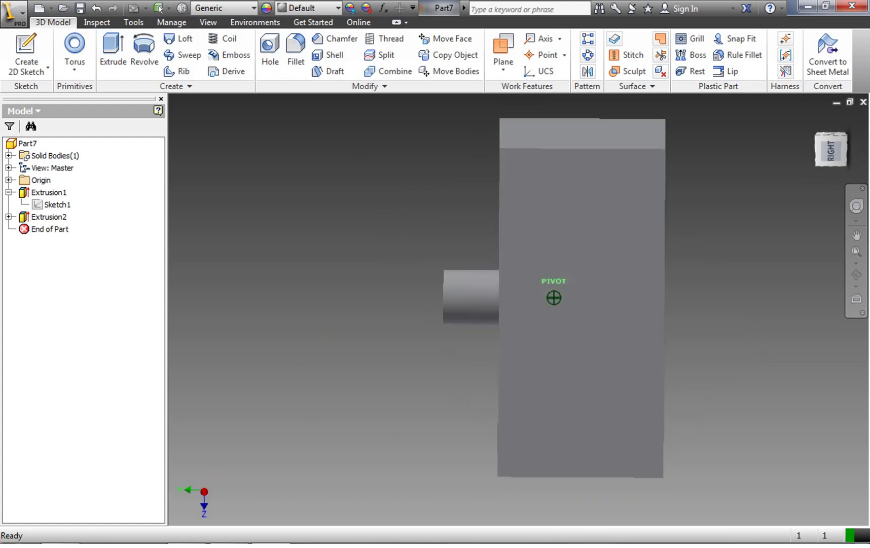
{"action": "mouse_move", "coordinate": [831, 151]}
{"action": "left_mouse_down"}
{"action": "mouse_move", "coordinate": [830, 177]}
{"action": "mouse_move", "coordinate": [810, 189]}
{"action": "mouse_move", "coordinate": [801, 216]}
{"action": "mouse_move", "coordinate": [847, 228]}
{"action": "mouse_move", "coordinate": [865, 213]}
{"action": "mouse_move", "coordinate": [817, 228]}
{"action": "mouse_move", "coordinate": [817, 273]}
{"action": "left_mouse_up"}
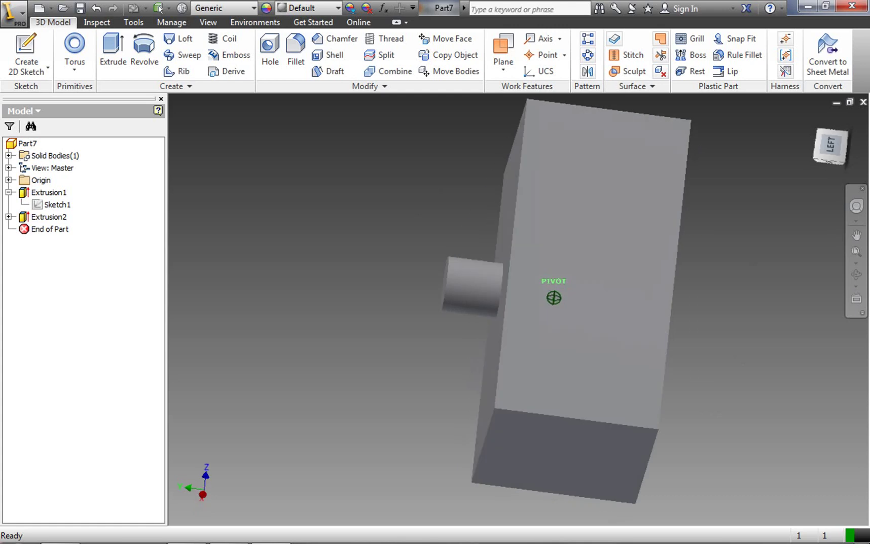
{"action": "middle_click_drag", "start_coordinate": [548, 254], "coordinate": [522, 263], "text": "shift"}
{"action": "mouse_move", "coordinate": [554, 297]}
{"action": "middle_mouse_down", "text": "shift"}
{"action": "mouse_move", "coordinate": [532, 313]}
{"action": "mouse_move", "coordinate": [489, 314]}
{"action": "mouse_move", "coordinate": [533, 316]}
{"action": "mouse_move", "coordinate": [495, 259]}
{"action": "mouse_move", "coordinate": [522, 149]}
{"action": "middle_mouse_up", "text": "shift"}
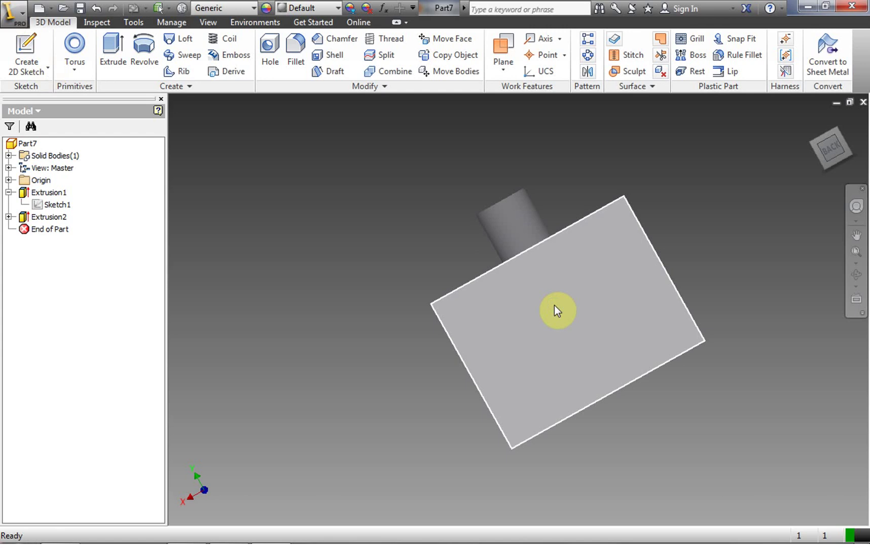
{"action": "right_click", "coordinate": [555, 305]}
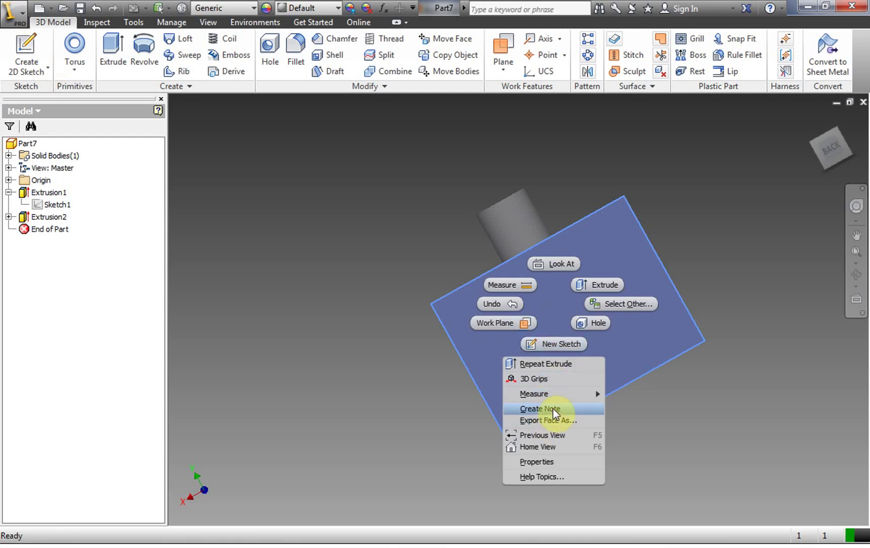
{"action": "left_click", "coordinate": [736, 422]}
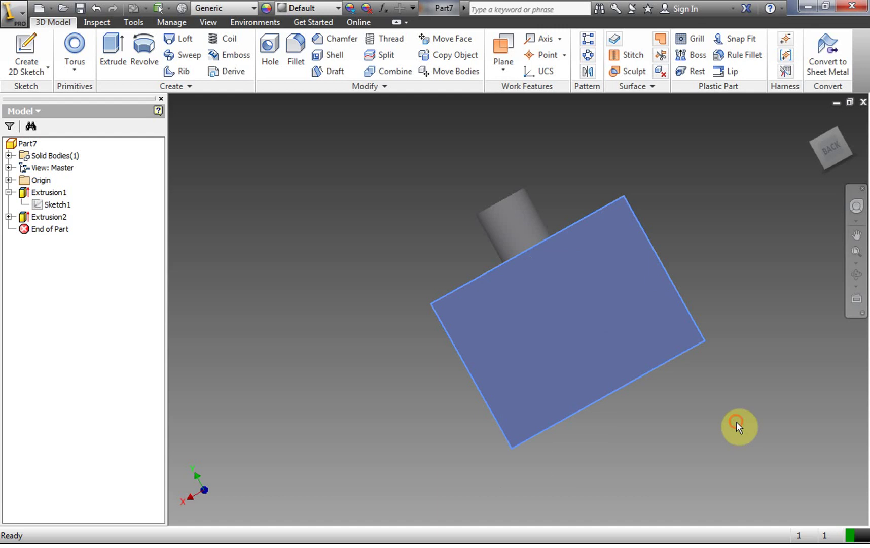
{"action": "left_click", "coordinate": [31, 50]}
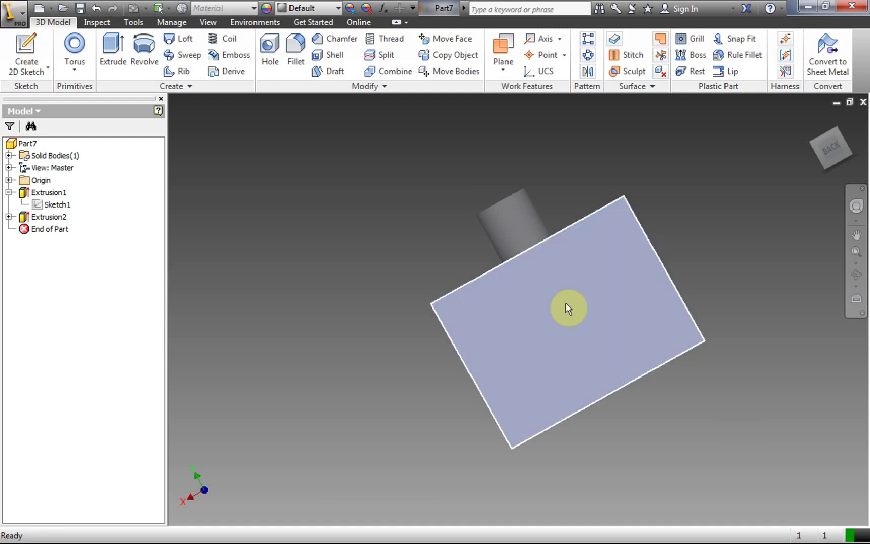
{"action": "left_click", "coordinate": [579, 304]}
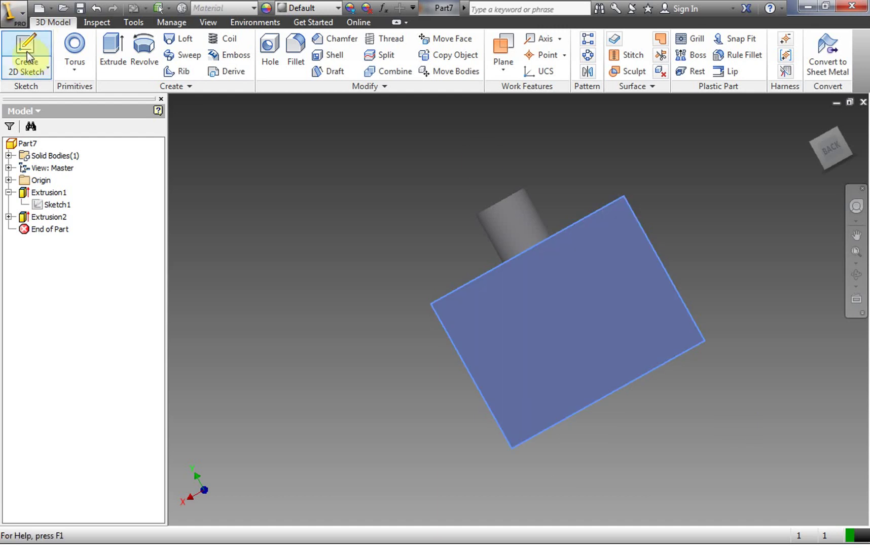
{"action": "left_click", "coordinate": [25, 47]}
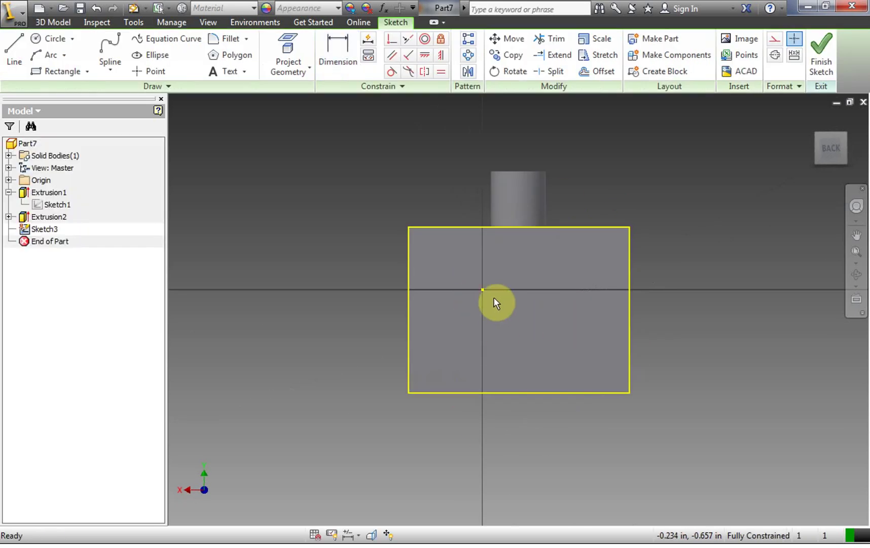
Sketch a two-point rectangle near the middle of the block's back face, enclosing the origin point.
{"action": "left_click", "coordinate": [56, 69]}
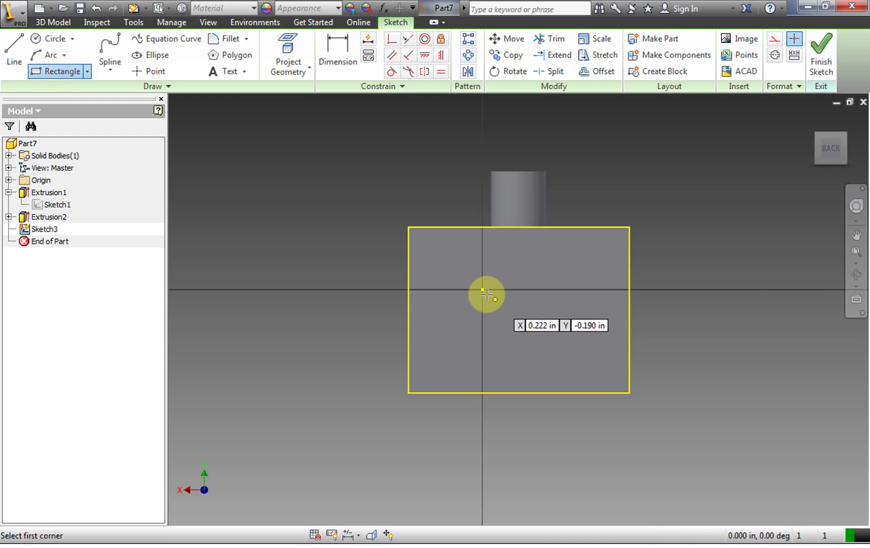
{"action": "left_click", "coordinate": [464, 276]}
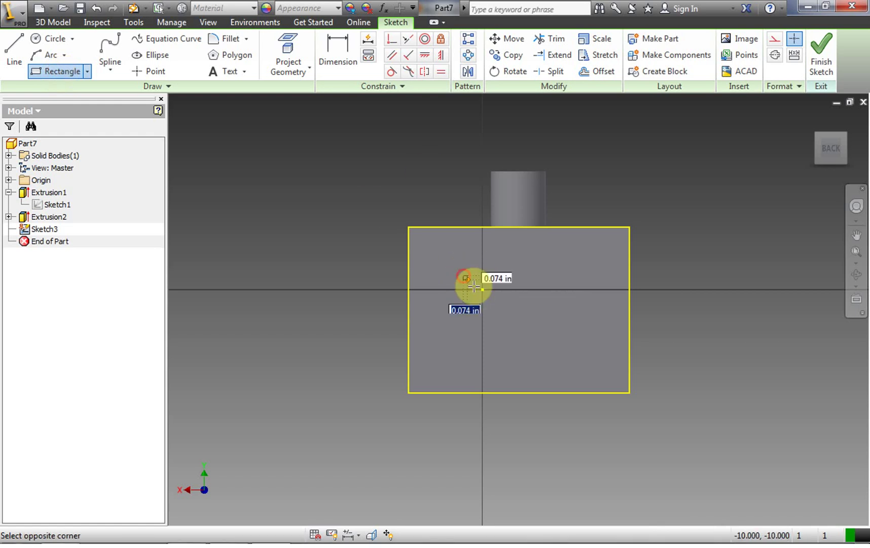
{"action": "left_click", "coordinate": [565, 336]}
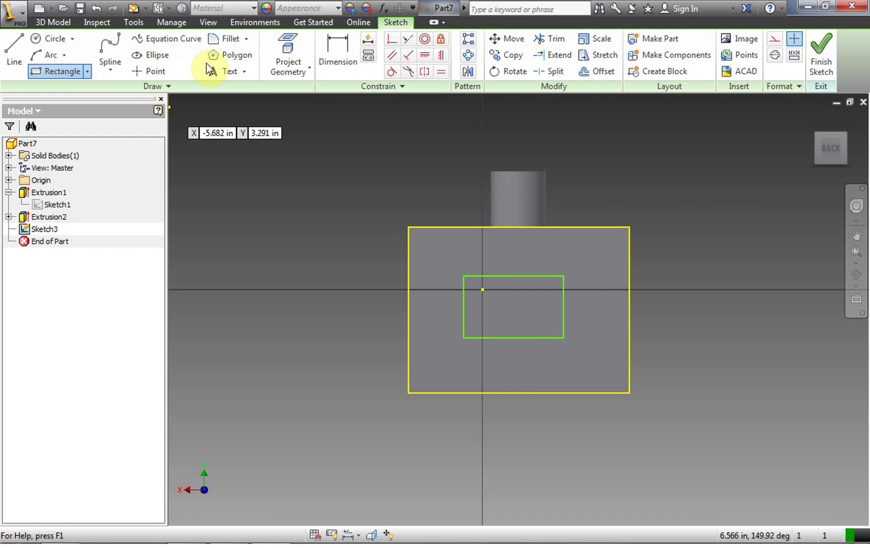
{"action": "left_click", "coordinate": [343, 51]}
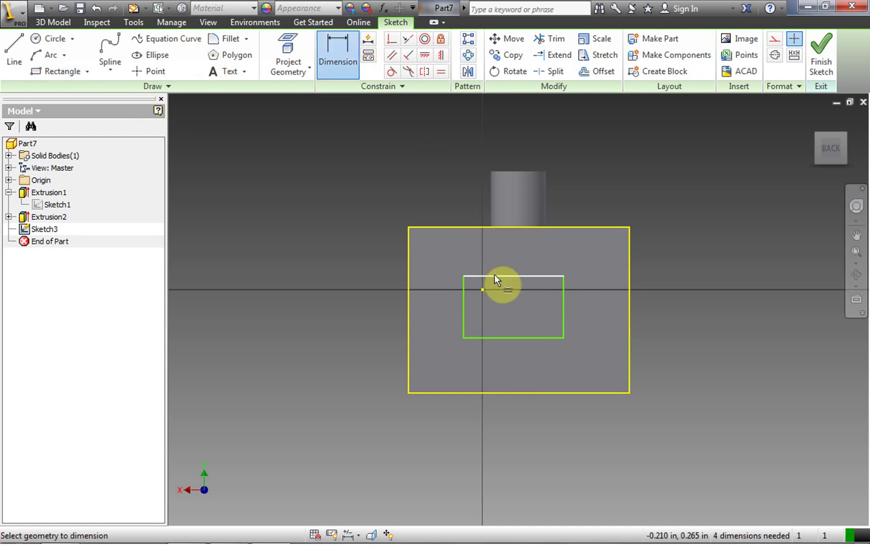
Draw a circle centred above the rectangle, overlapping its upper corner and crossing the face's upper edge.
{"action": "left_click", "coordinate": [50, 39]}
{"action": "left_click", "coordinate": [545, 254]}
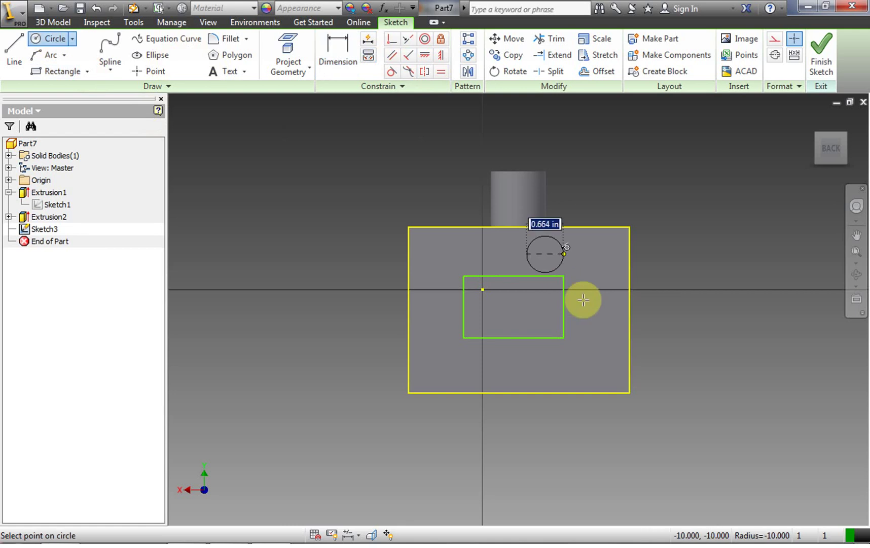
{"action": "left_click", "coordinate": [584, 297]}
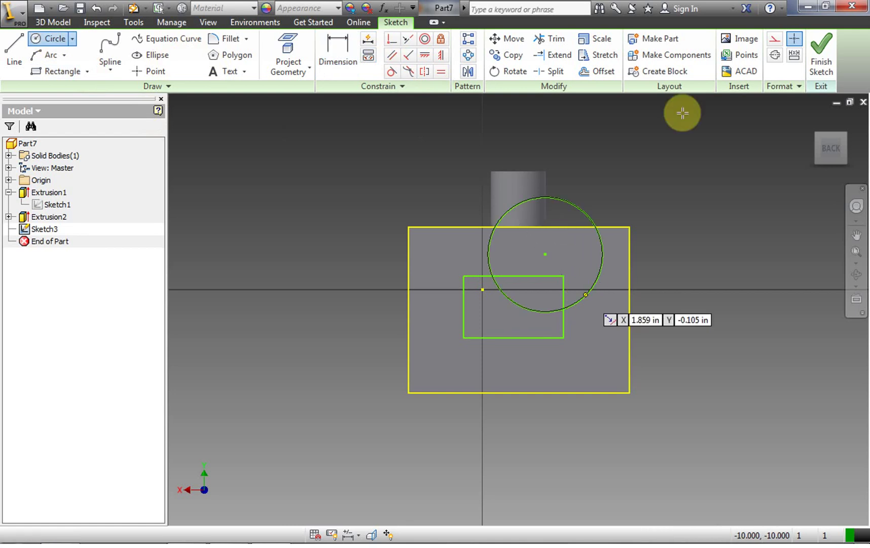
Trim the circle outside the rectangle and the rectangle's corner inside it, leaving a concave arc in the profile.
{"action": "left_click", "coordinate": [555, 36]}
{"action": "left_click", "coordinate": [567, 200]}
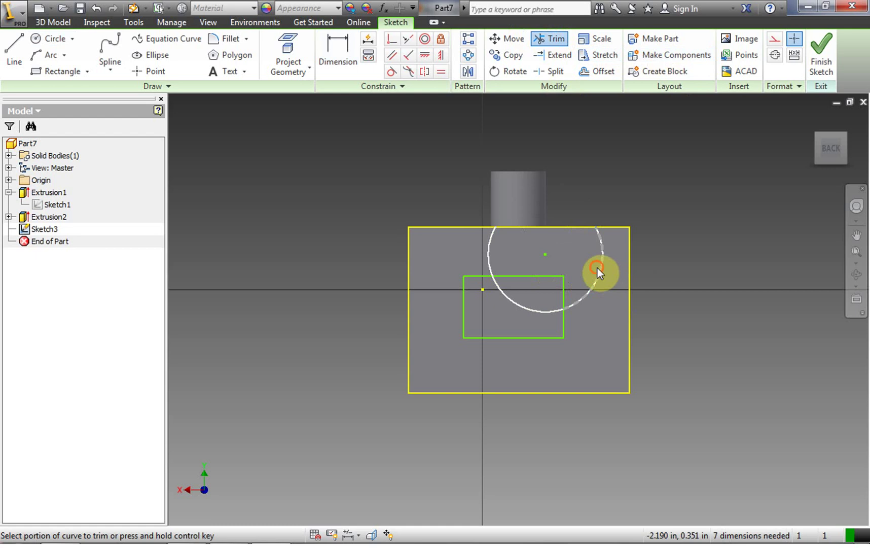
{"action": "left_click", "coordinate": [601, 257]}
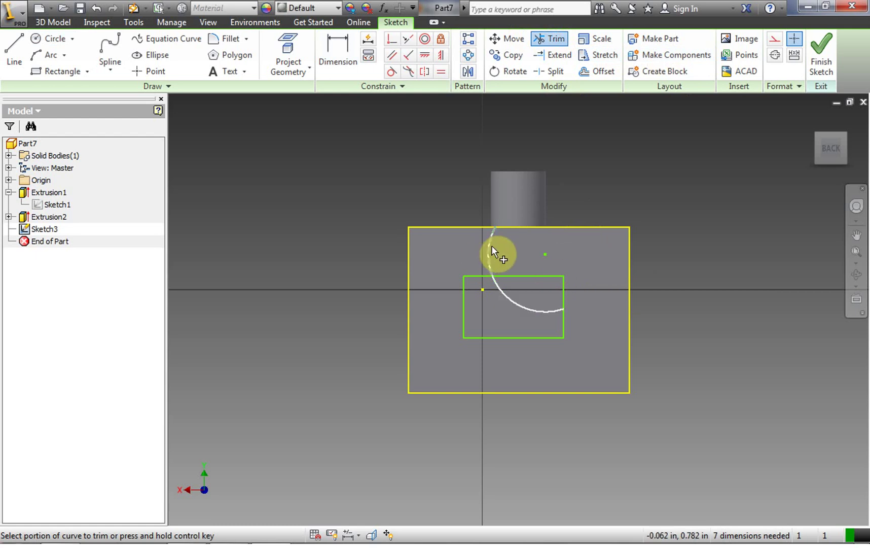
{"action": "left_click", "coordinate": [491, 245]}
{"action": "left_click", "coordinate": [523, 275]}
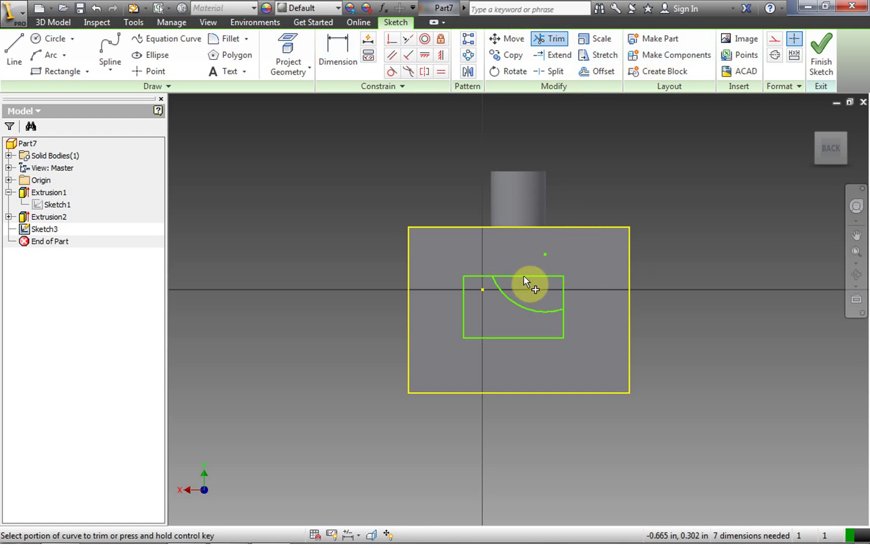
{"action": "left_click", "coordinate": [563, 288]}
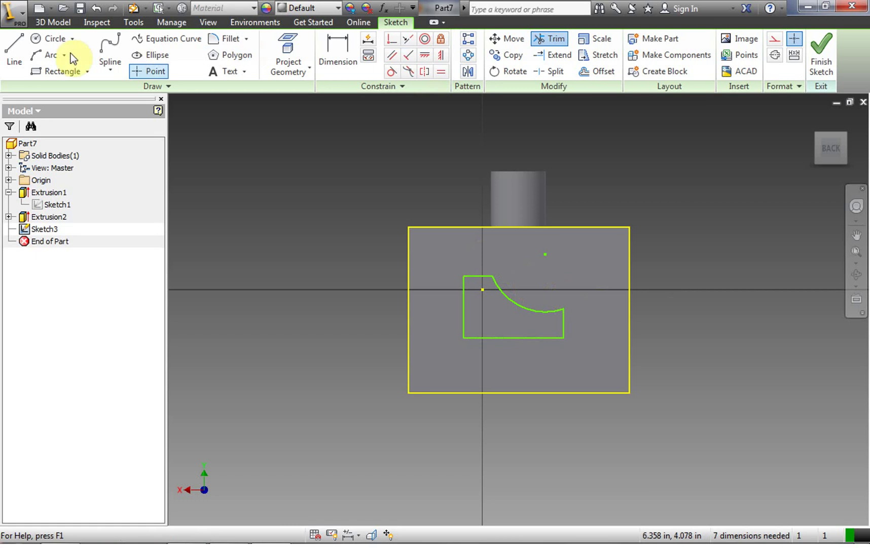
Draw a circle of about 0.74 in radius over the profile's lower-left corner and trim its upper portion outside the profile.
{"action": "left_click", "coordinate": [51, 38]}
{"action": "left_click", "coordinate": [445, 350]}
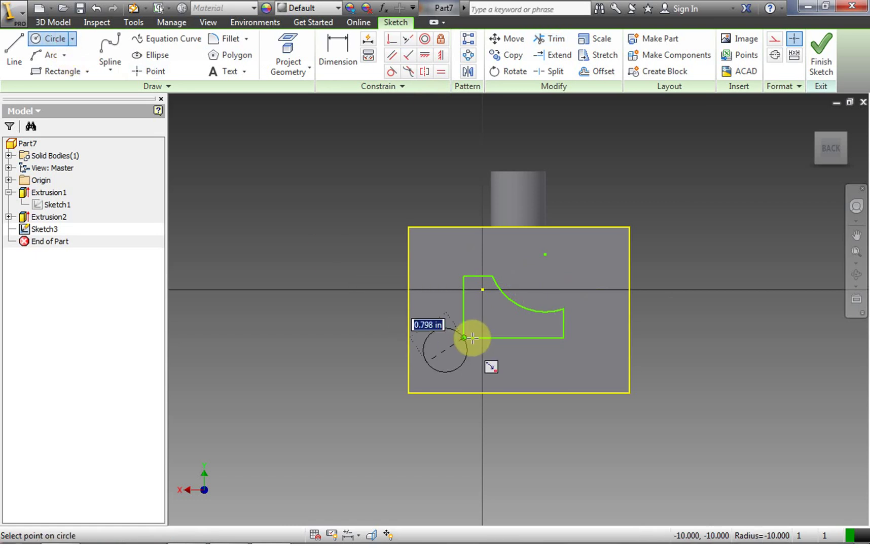
{"action": "left_click", "coordinate": [482, 332]}
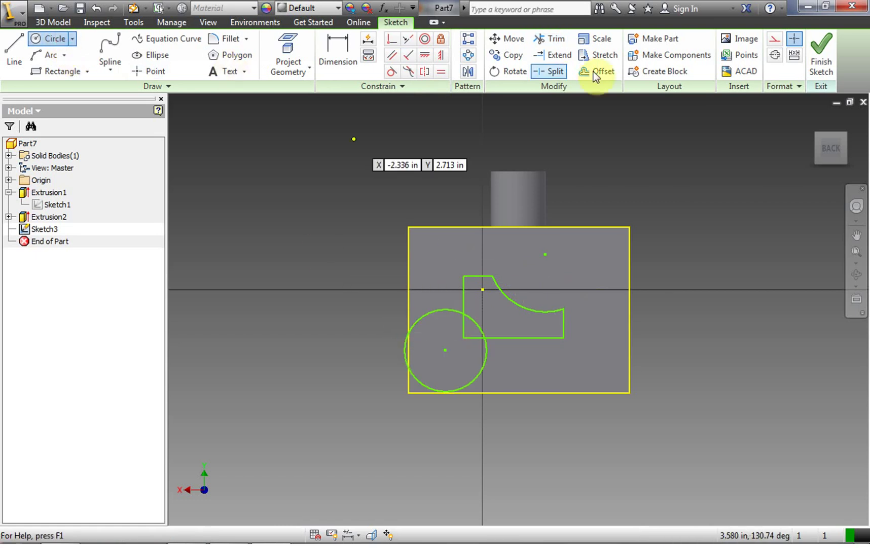
{"action": "left_click", "coordinate": [550, 38]}
{"action": "left_click", "coordinate": [442, 308]}
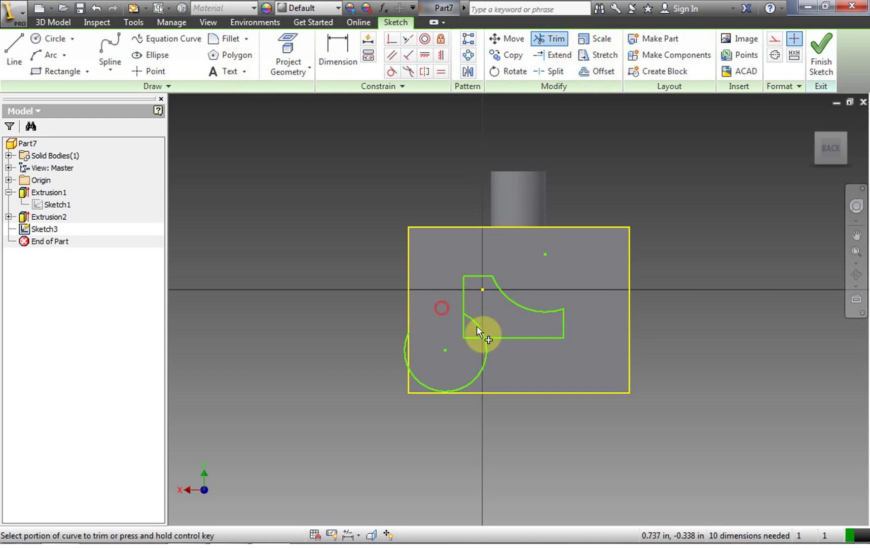
{"action": "left_click", "coordinate": [476, 327]}
{"action": "left_click", "coordinate": [470, 338]}
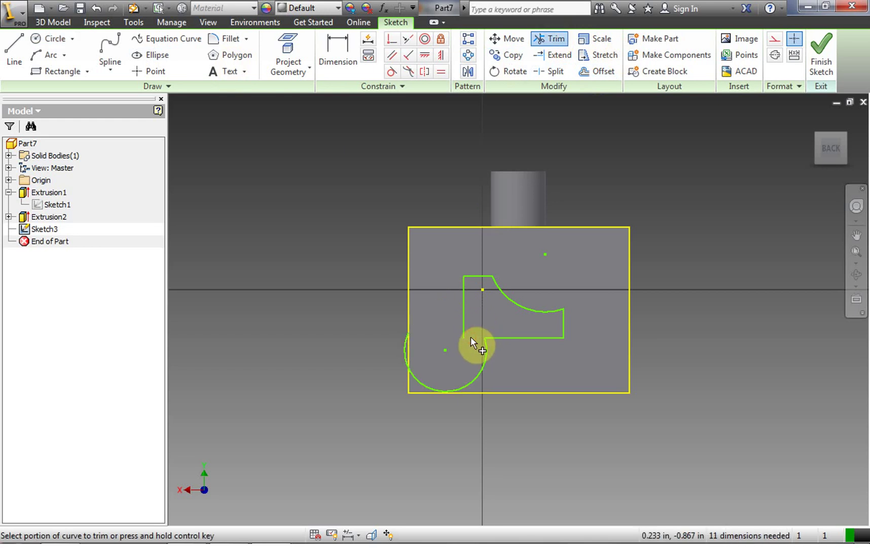
{"action": "key", "text": "ctrl+z"}
{"action": "key", "text": "ctrl+z"}
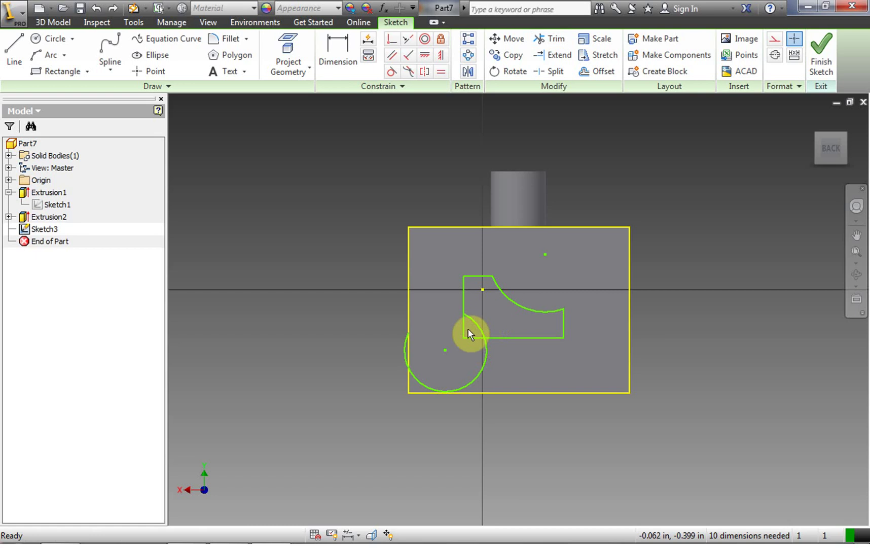
Trim the profile's lower-left corner and the circle's remaining outer arc, keeping only the concave arc inside the profile.
{"action": "left_click", "coordinate": [549, 39]}
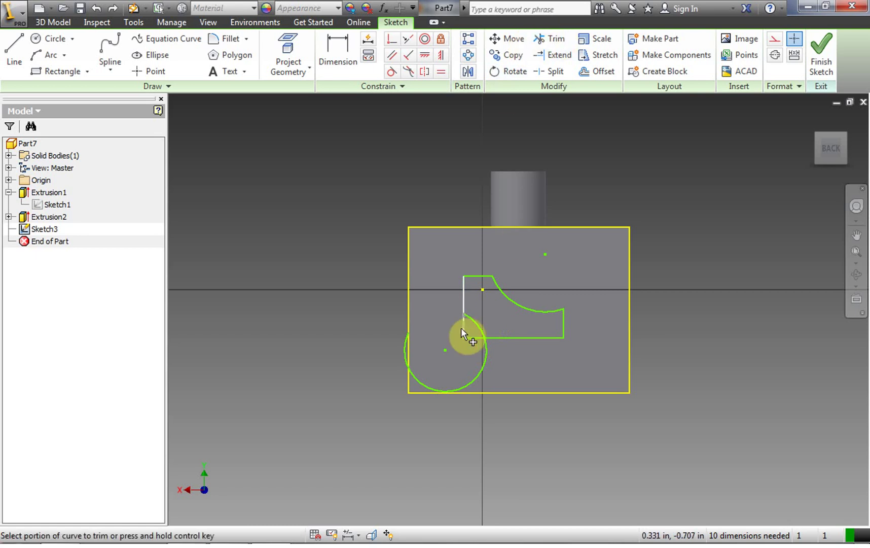
{"action": "left_click", "coordinate": [473, 337]}
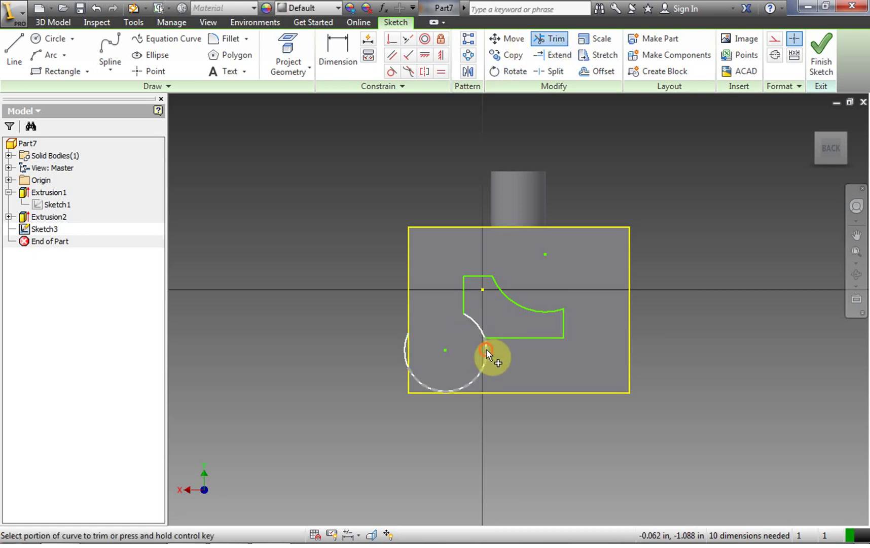
{"action": "left_click", "coordinate": [487, 349]}
{"action": "left_click", "coordinate": [406, 347]}
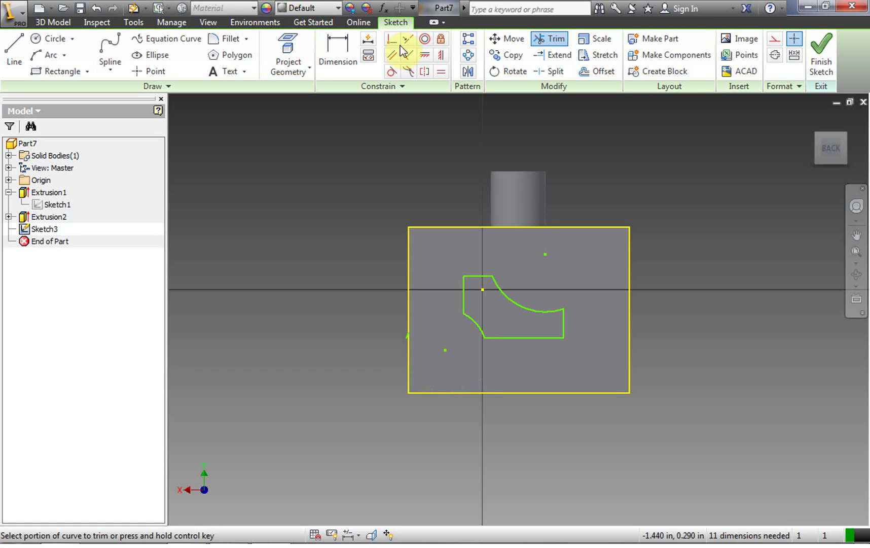
{"action": "key", "text": "d"}
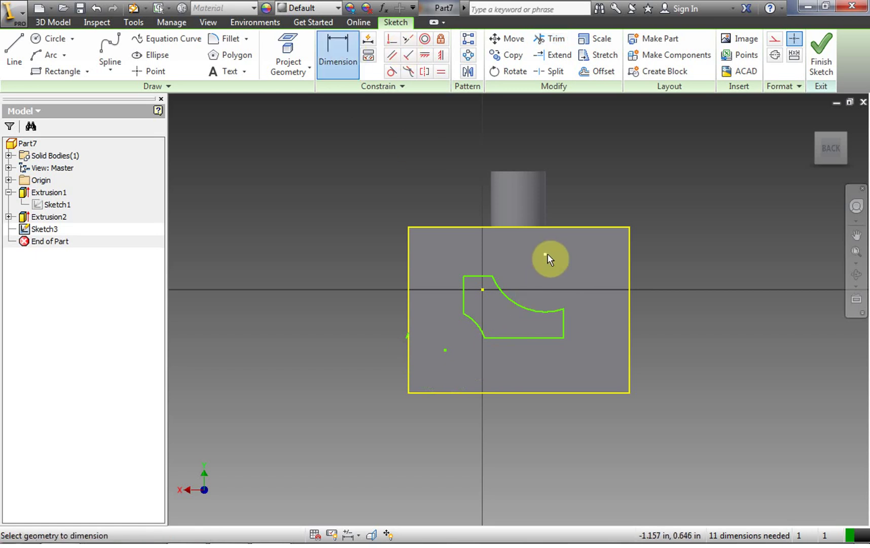
{"action": "left_click", "coordinate": [531, 308]}
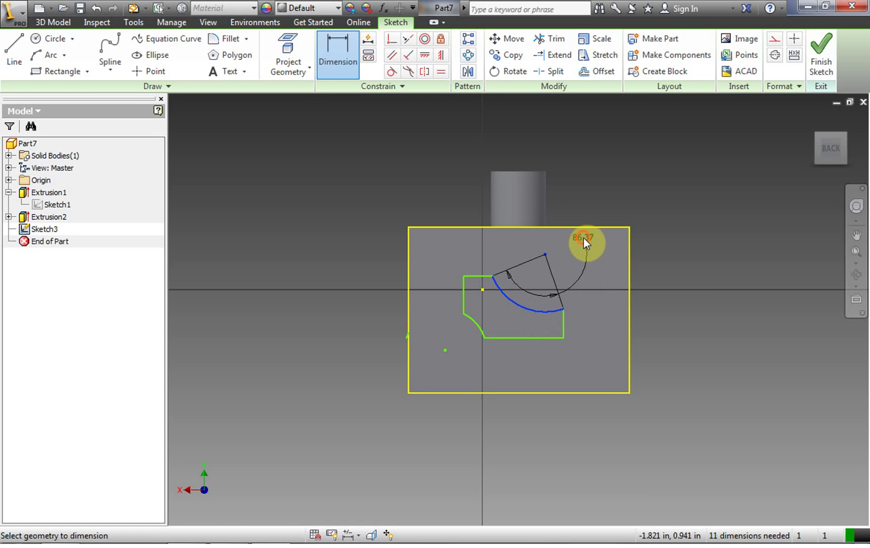
{"action": "left_click", "coordinate": [584, 237]}
{"action": "left_click", "coordinate": [634, 287]}
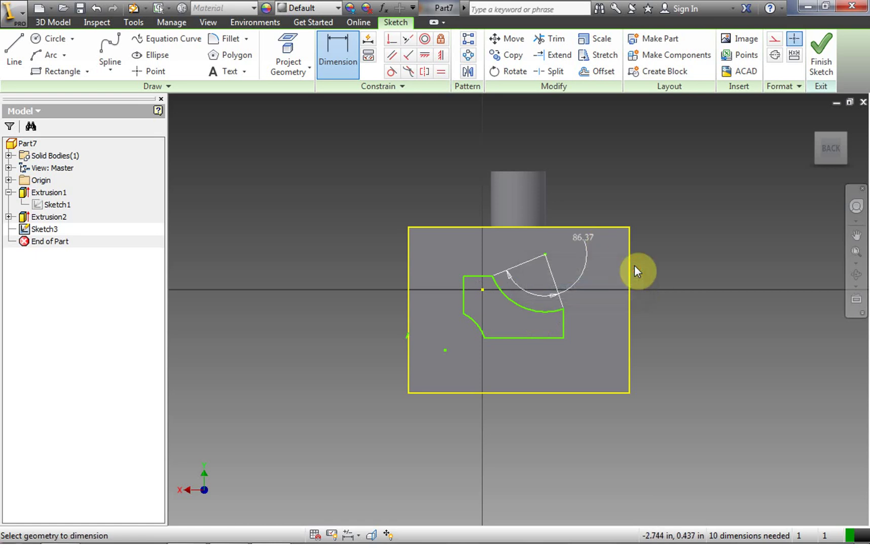
{"action": "key", "text": "ctrl+z"}
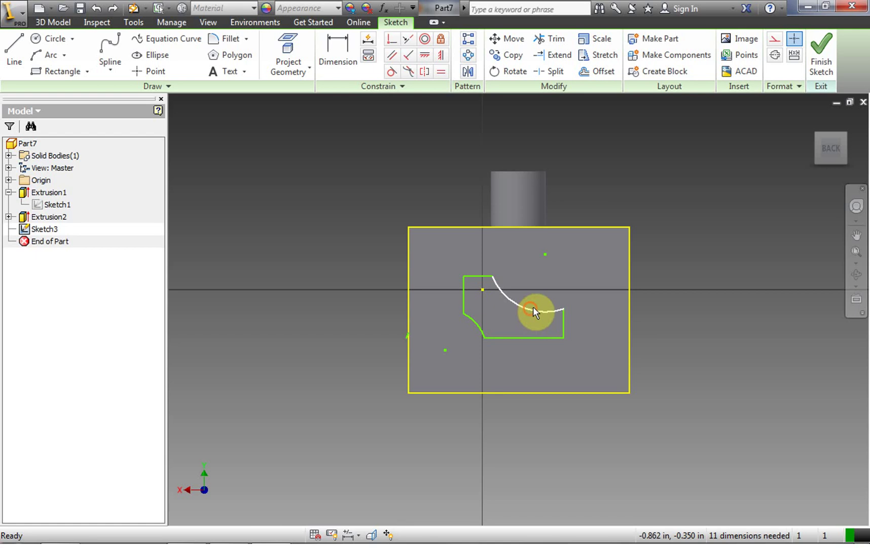
Add a radius dimension to the profile's upper concave arc, placed beyond the block face's right edge.
{"action": "left_click", "coordinate": [533, 307]}
{"action": "left_click", "coordinate": [350, 68]}
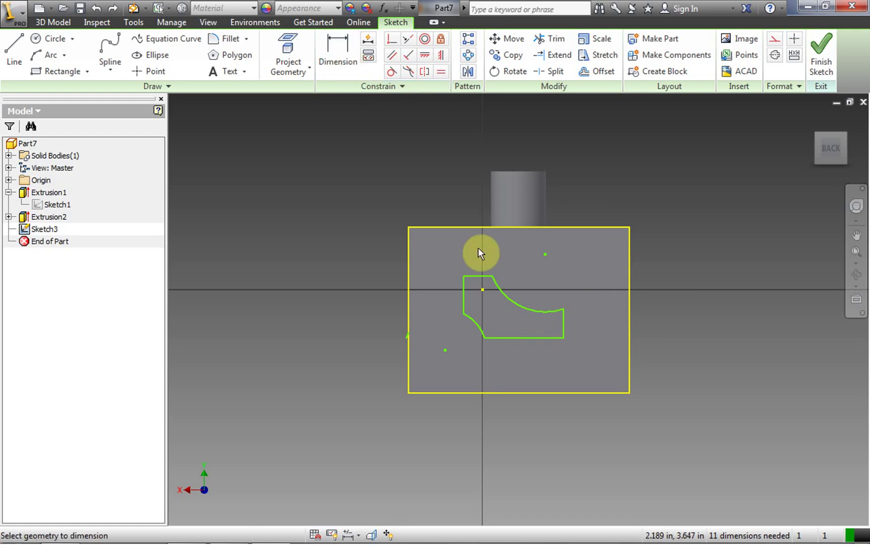
{"action": "left_click", "coordinate": [518, 302]}
{"action": "left_click", "coordinate": [677, 264]}
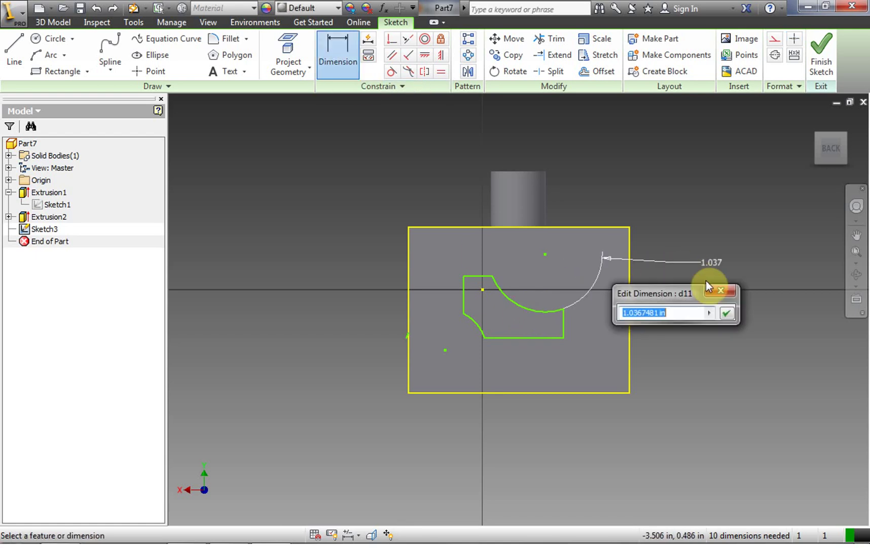
{"action": "left_click_drag", "start_coordinate": [656, 313], "coordinate": [603, 313]}
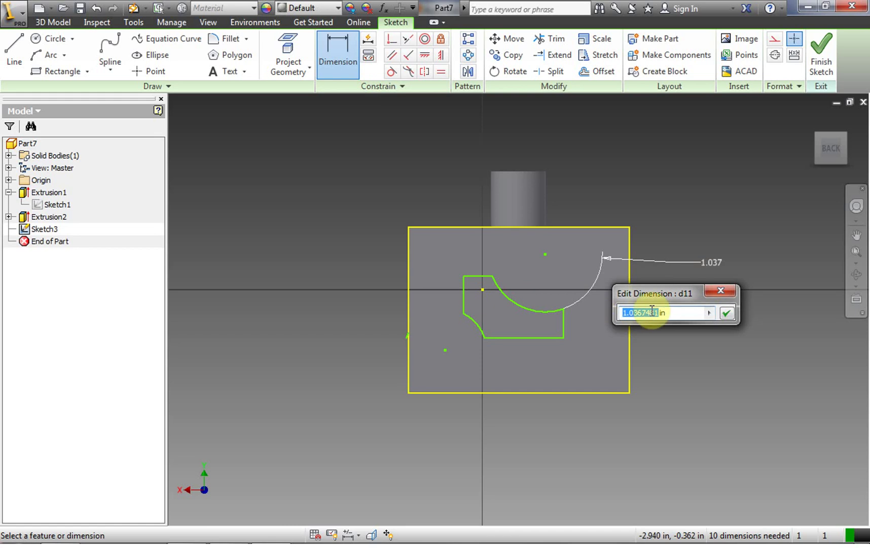
{"action": "type", "text": "1"}
{"action": "left_click", "coordinate": [726, 313]}
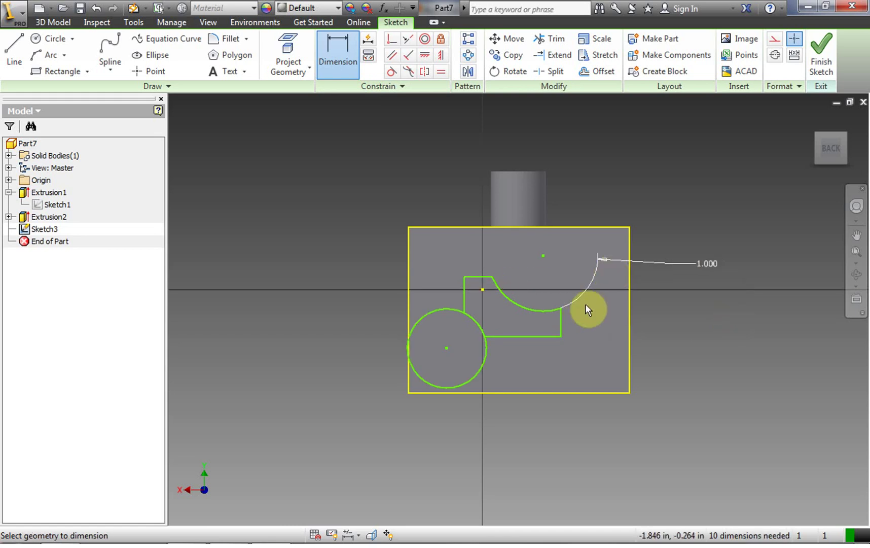
{"action": "key", "text": "ctrl+z"}
{"action": "key", "text": "Escape"}
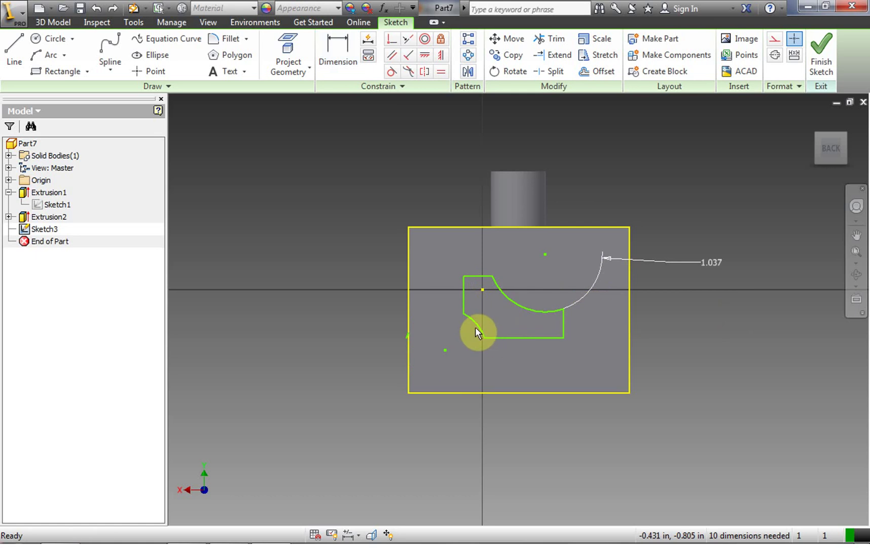
Dimension the radius of the profile's lower concave arc and set it to 1 in.
{"action": "left_click", "coordinate": [337, 53]}
{"action": "left_click", "coordinate": [479, 328]}
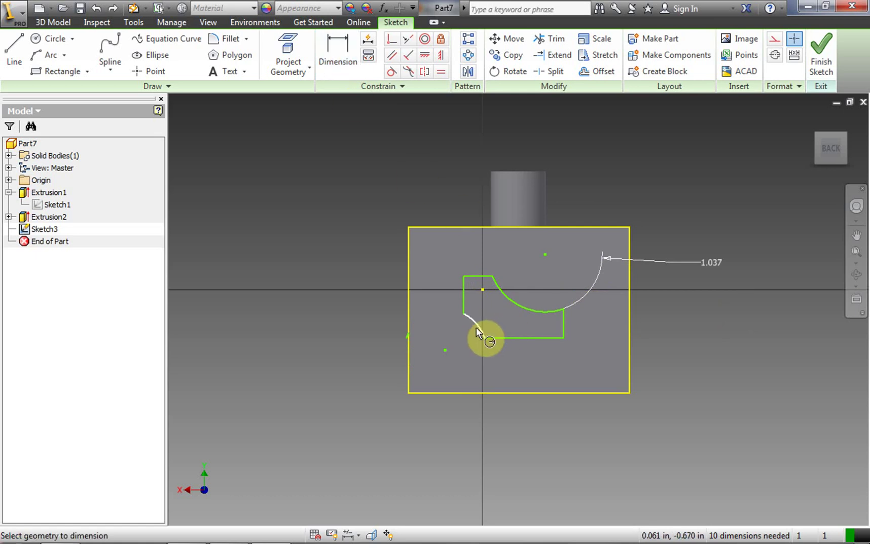
{"action": "left_click", "coordinate": [456, 442]}
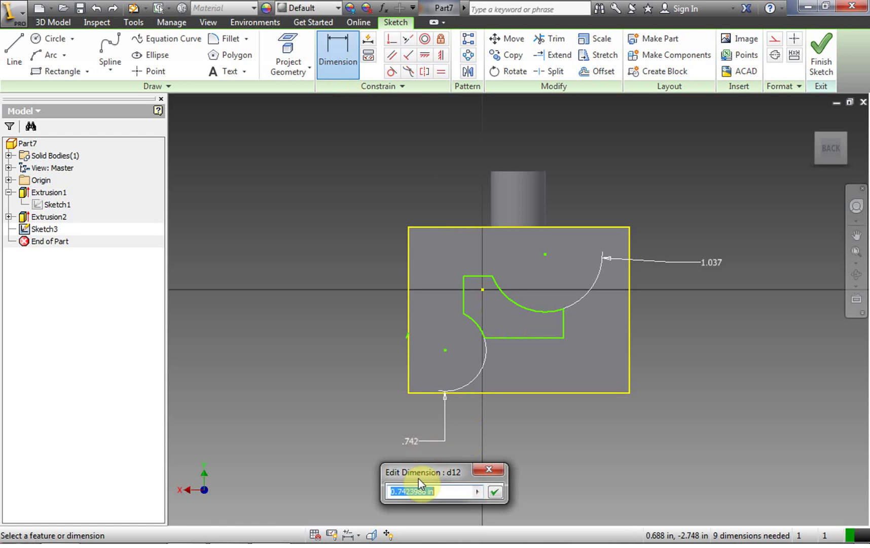
{"action": "type", "text": "1 in"}
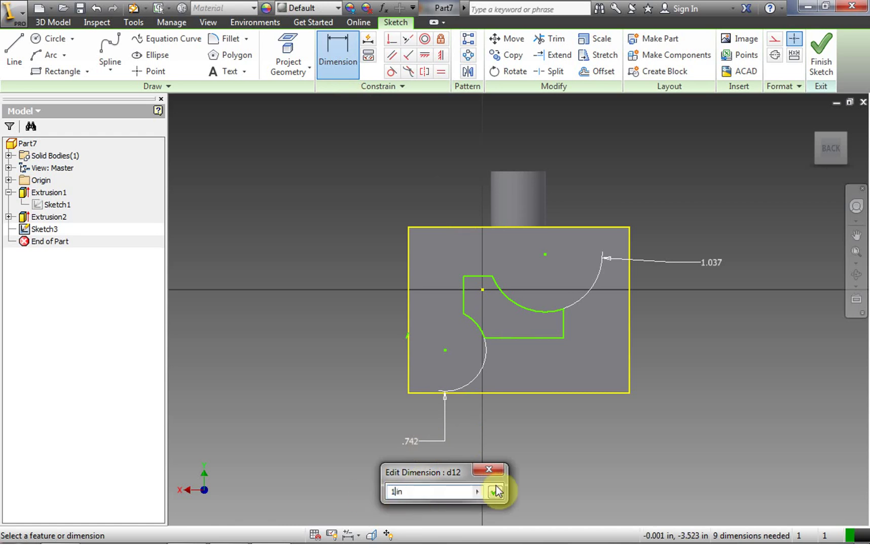
{"action": "left_click", "coordinate": [493, 491]}
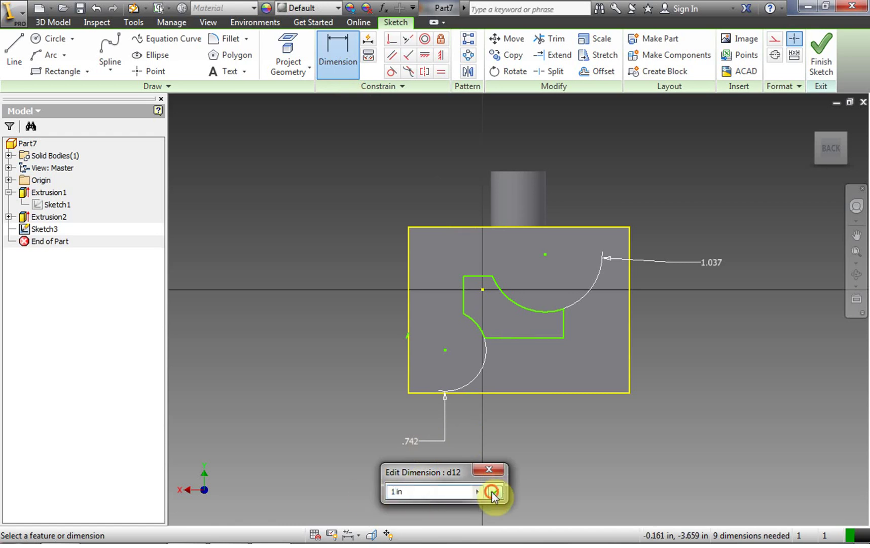
Dimension the profile's bottom horizontal edge below the block and set its length to 1 in.
{"action": "left_click", "coordinate": [551, 338]}
{"action": "left_click", "coordinate": [538, 467]}
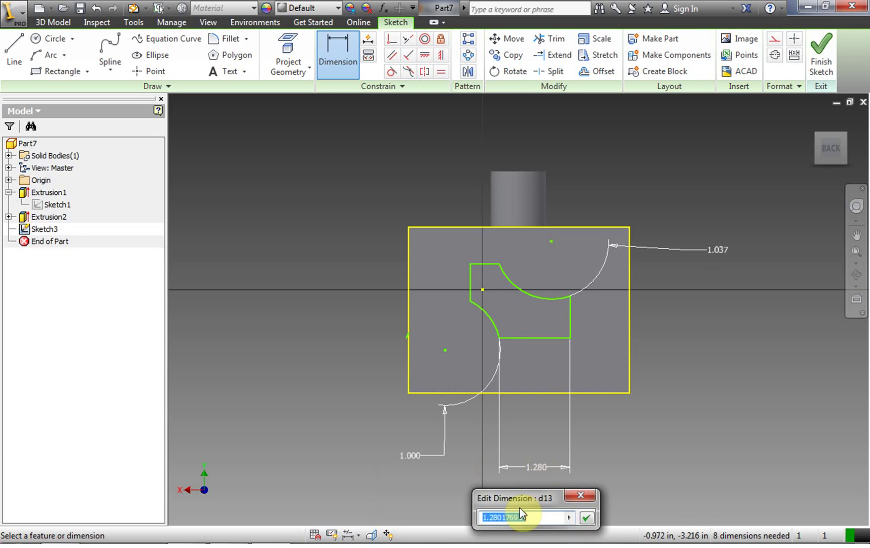
{"action": "left_click", "coordinate": [516, 516]}
{"action": "left_click_drag", "start_coordinate": [558, 517], "coordinate": [458, 513]}
{"action": "type", "text": "1 in"}
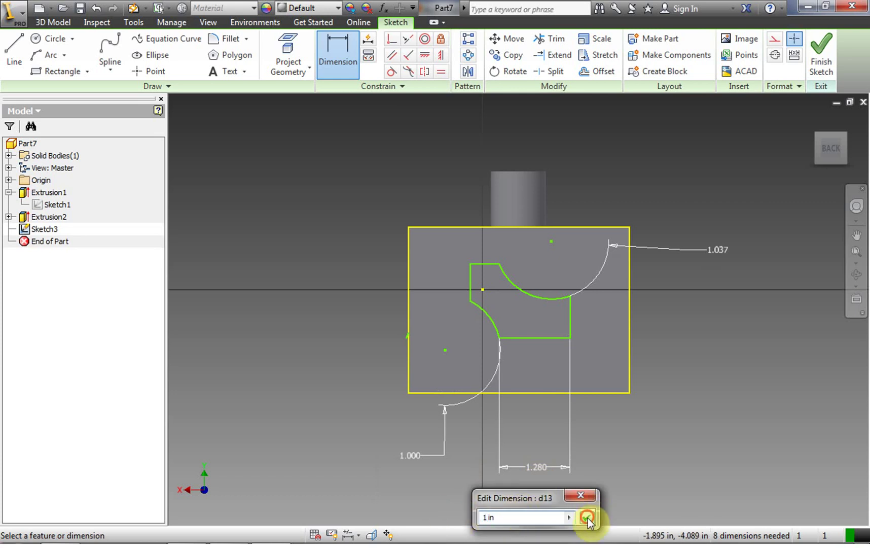
{"action": "left_click", "coordinate": [586, 516]}
Dimension the profile's right vertical edge and set its length to 1 in.
{"action": "left_click", "coordinate": [555, 327]}
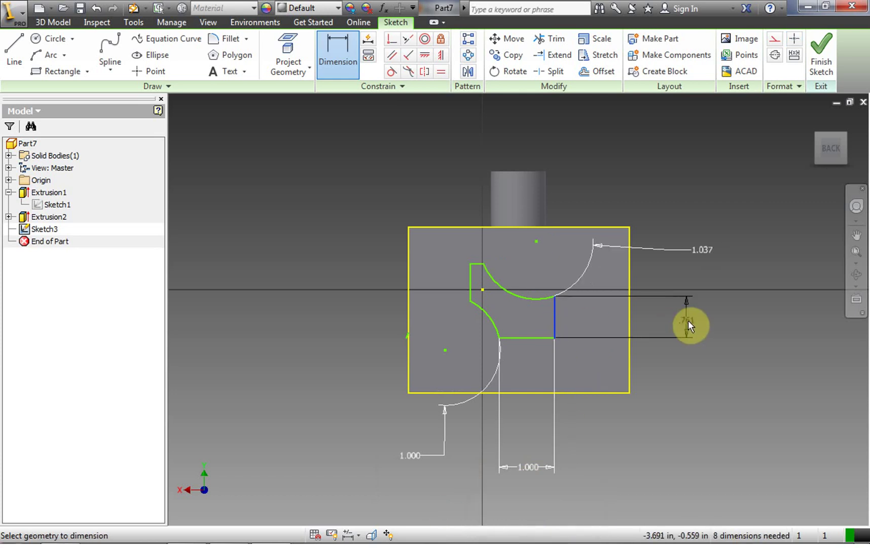
{"action": "left_click", "coordinate": [689, 320]}
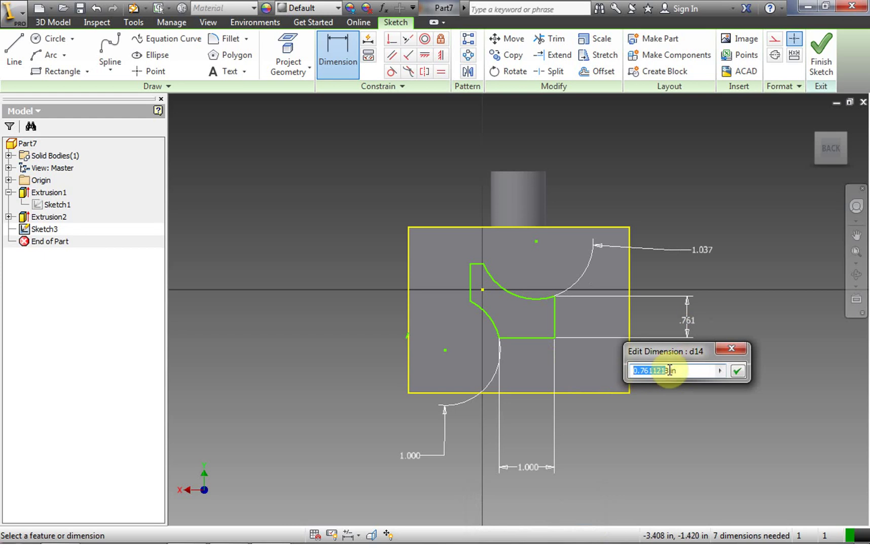
{"action": "left_click_drag", "start_coordinate": [669, 371], "coordinate": [627, 375]}
{"action": "type", "text": "1"}
{"action": "left_click", "coordinate": [737, 371]}
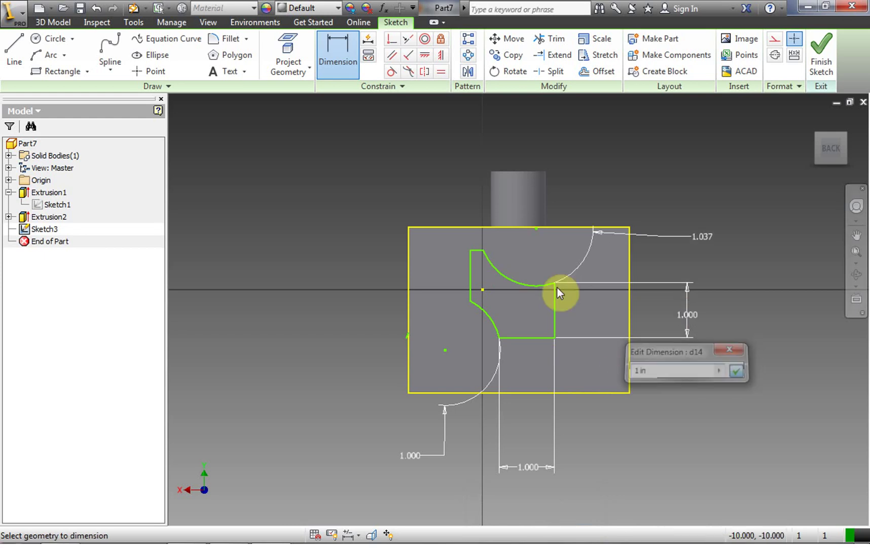
Dimension the profile's top horizontal edge above the block and set its length to 1 in.
{"action": "left_click", "coordinate": [478, 251]}
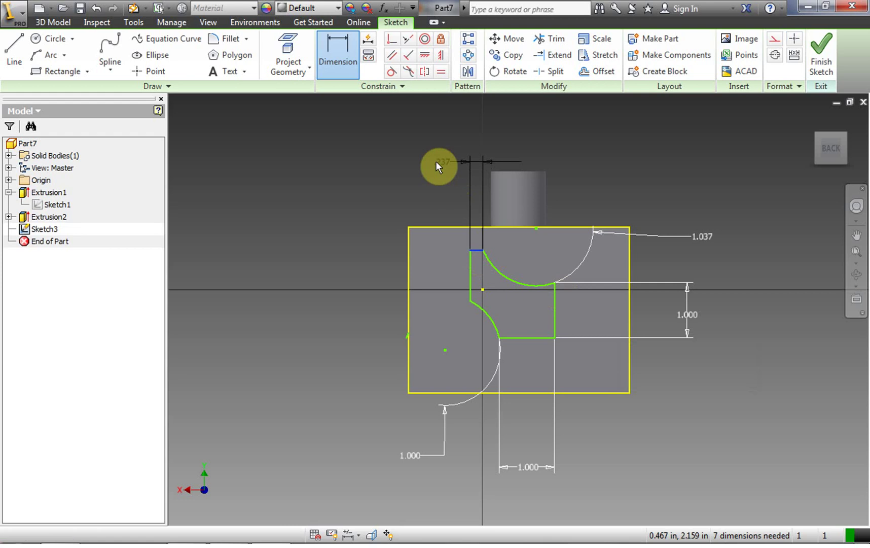
{"action": "left_click", "coordinate": [436, 160]}
{"action": "left_click_drag", "start_coordinate": [418, 211], "coordinate": [340, 213]}
{"action": "type", "text": "1in"}
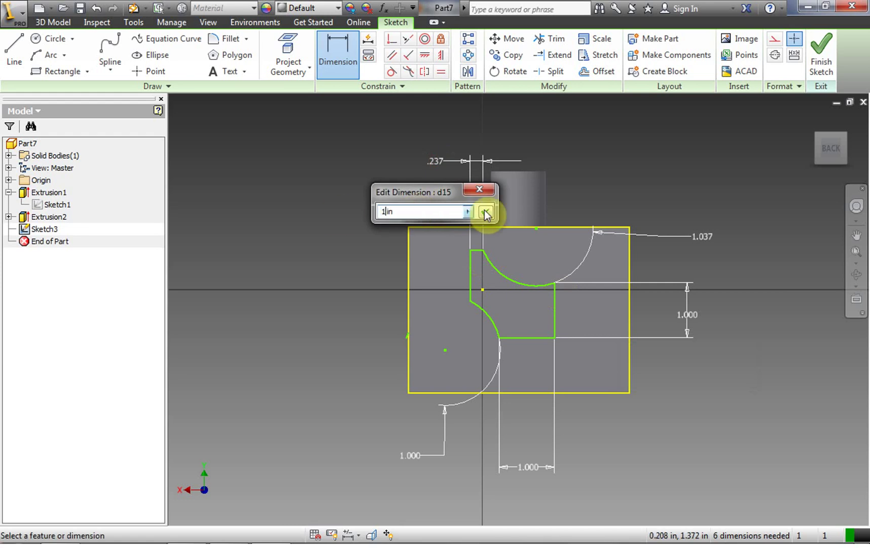
{"action": "left_click", "coordinate": [485, 211]}
Dimension the profile's left vertical edge and set its length to 1 in.
{"action": "left_click", "coordinate": [471, 288]}
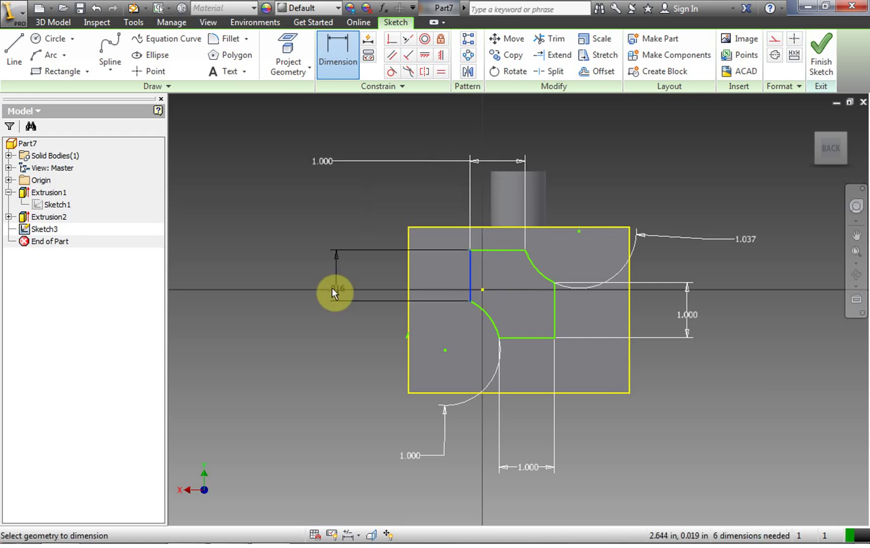
{"action": "left_click", "coordinate": [333, 275]}
{"action": "left_click_drag", "start_coordinate": [313, 325], "coordinate": [216, 323]}
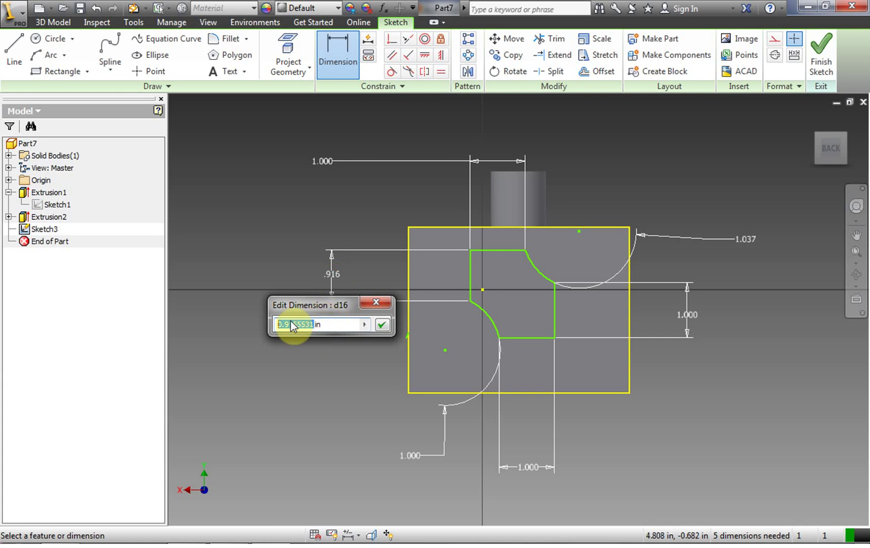
{"action": "type", "text": "1"}
{"action": "left_click", "coordinate": [382, 327]}
{"action": "left_click", "coordinate": [383, 327]}
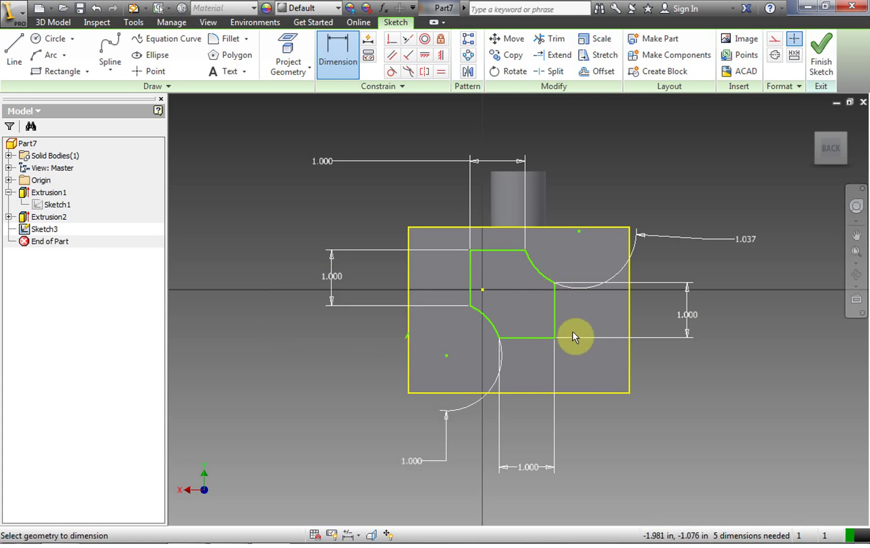
Dimension the profile's right vertical edge from the block's right edge and set the distance to 1 in.
{"action": "left_click", "coordinate": [558, 321]}
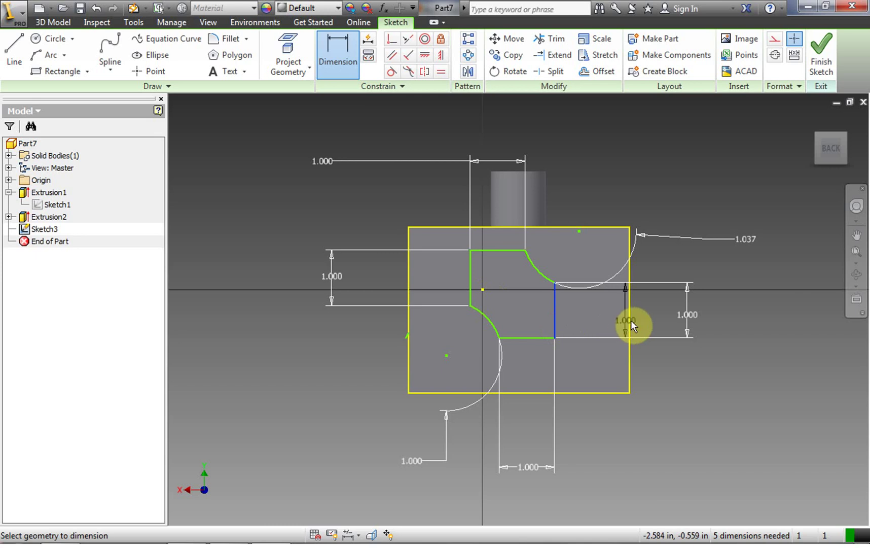
{"action": "left_click", "coordinate": [631, 320]}
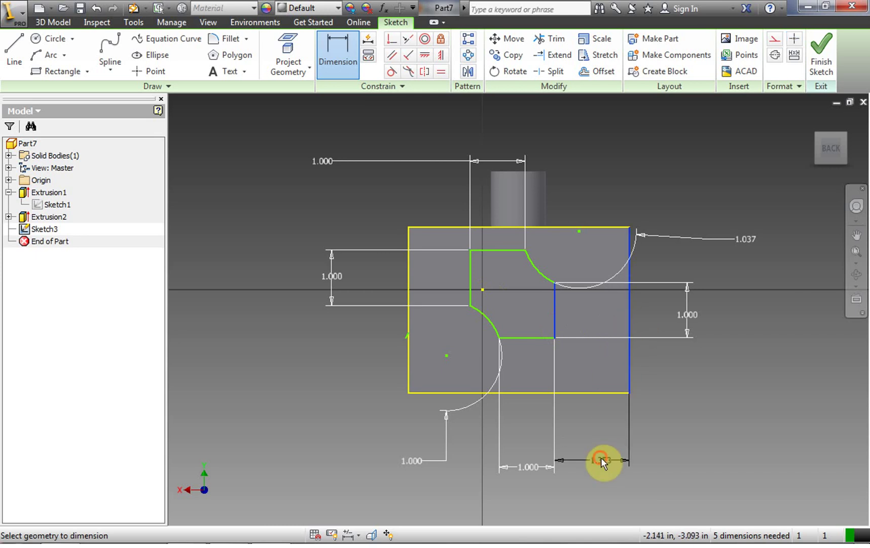
{"action": "left_click", "coordinate": [601, 457]}
{"action": "double_click", "coordinate": [551, 507]}
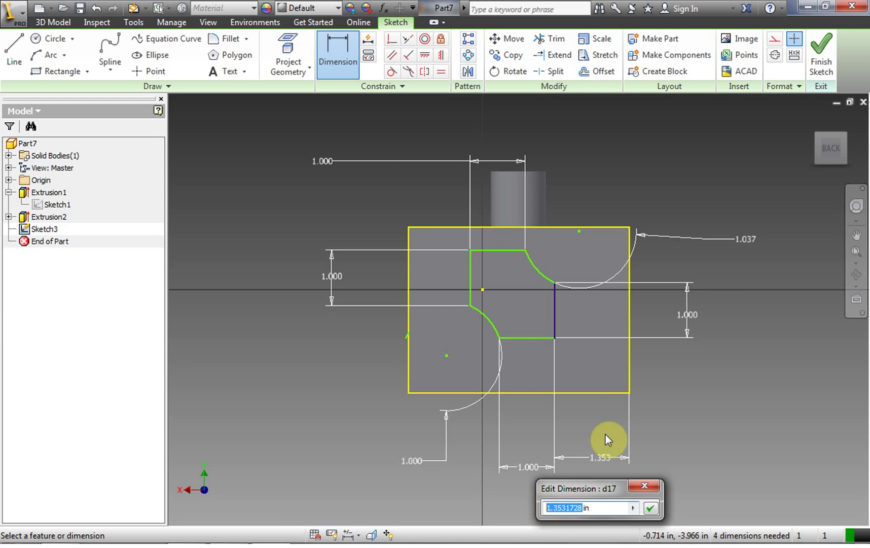
{"action": "type", "text": "1"}
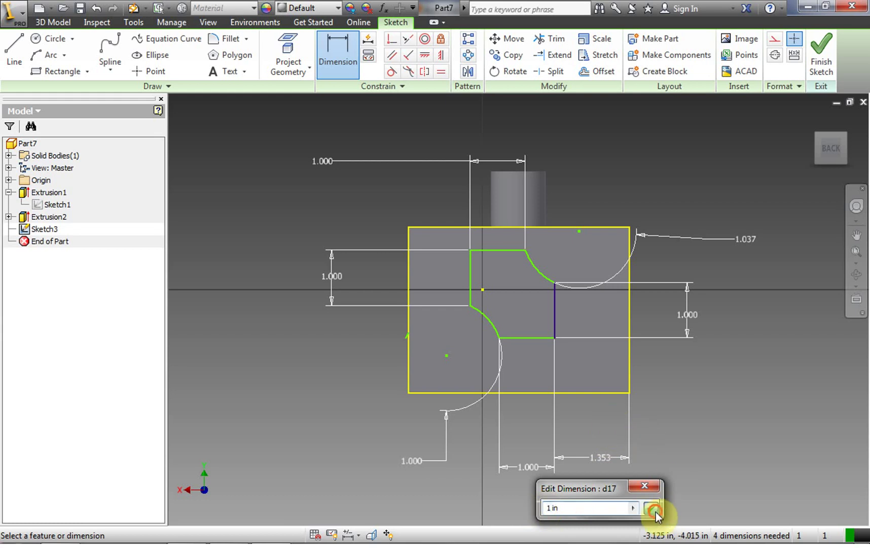
{"action": "left_click", "coordinate": [650, 508]}
Try to dimension the profile's left vertical edge against the block's top edge, and undo the resulting angle dimension.
{"action": "left_click", "coordinate": [490, 283]}
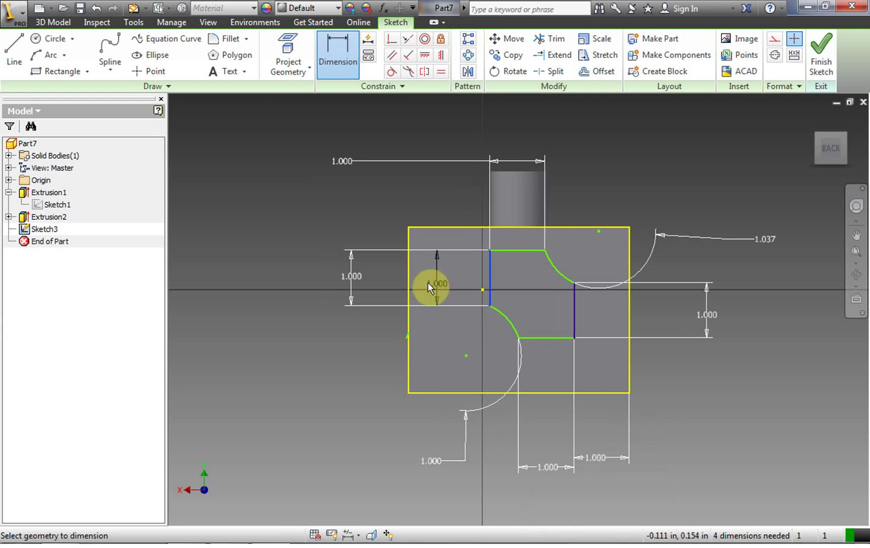
{"action": "left_click", "coordinate": [479, 228]}
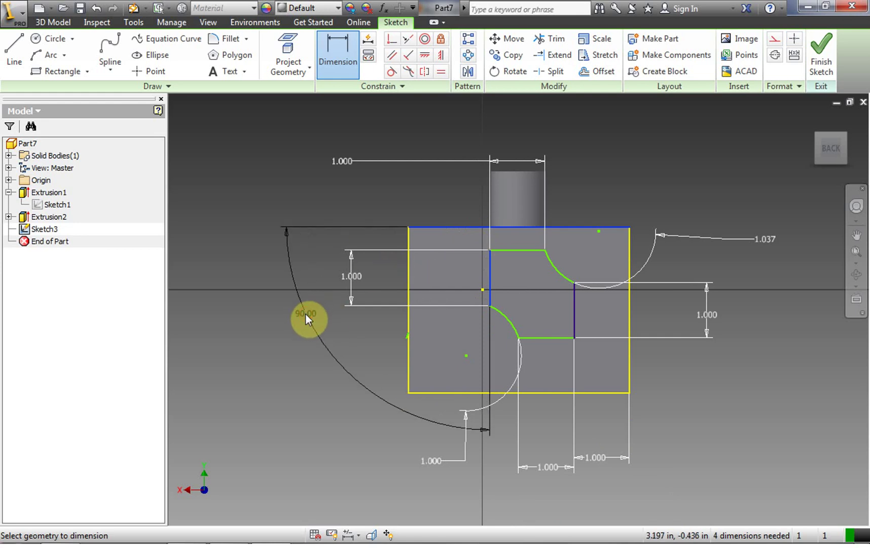
{"action": "left_click", "coordinate": [305, 313]}
{"action": "left_click", "coordinate": [298, 126]}
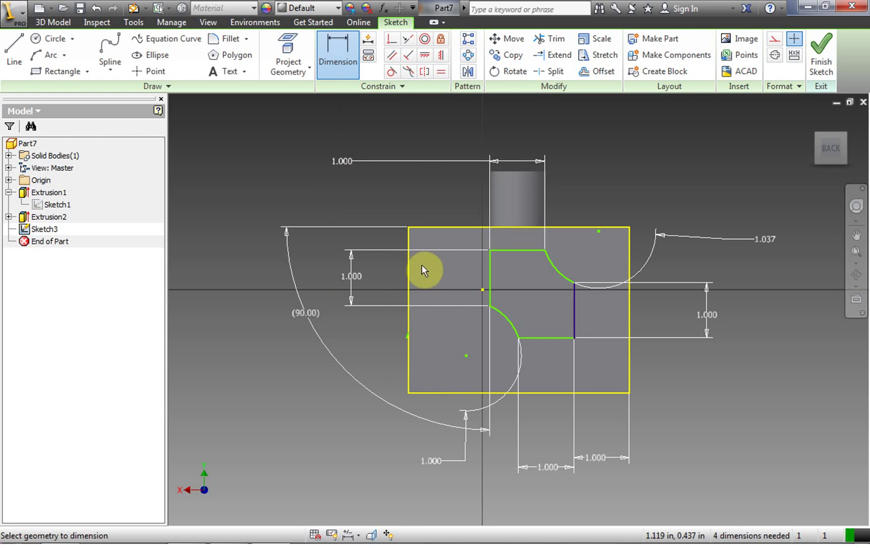
{"action": "key", "text": "ctrl+z"}
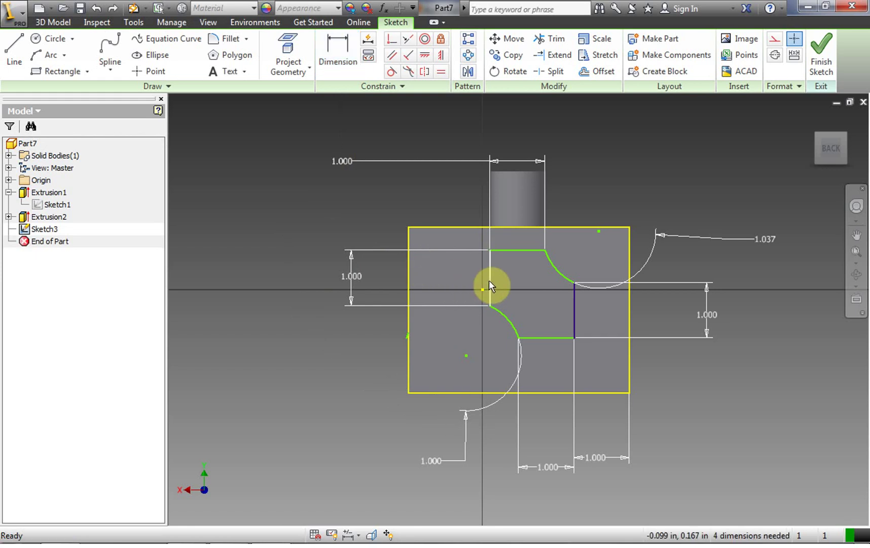
Undo the 1 in distance between the profile's right vertical edge and the block's right edge.
{"action": "left_click", "coordinate": [575, 316]}
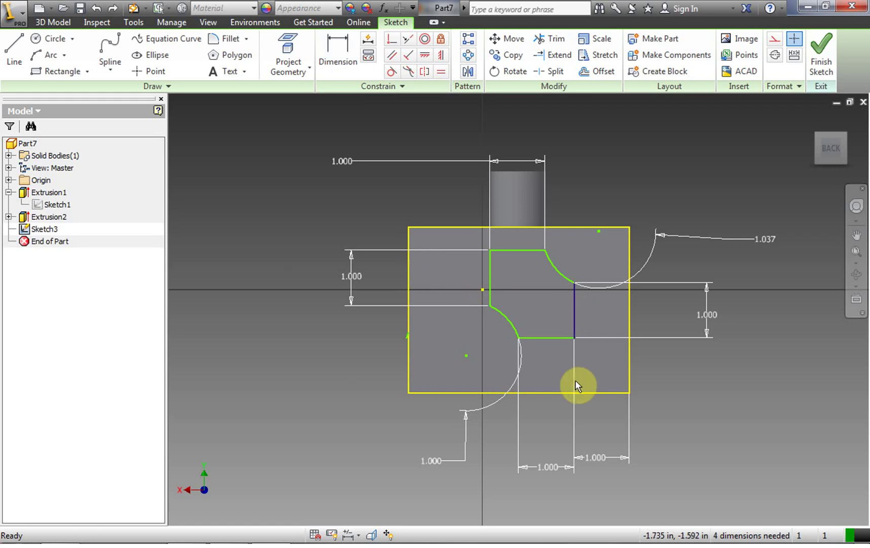
{"action": "left_click", "coordinate": [575, 317]}
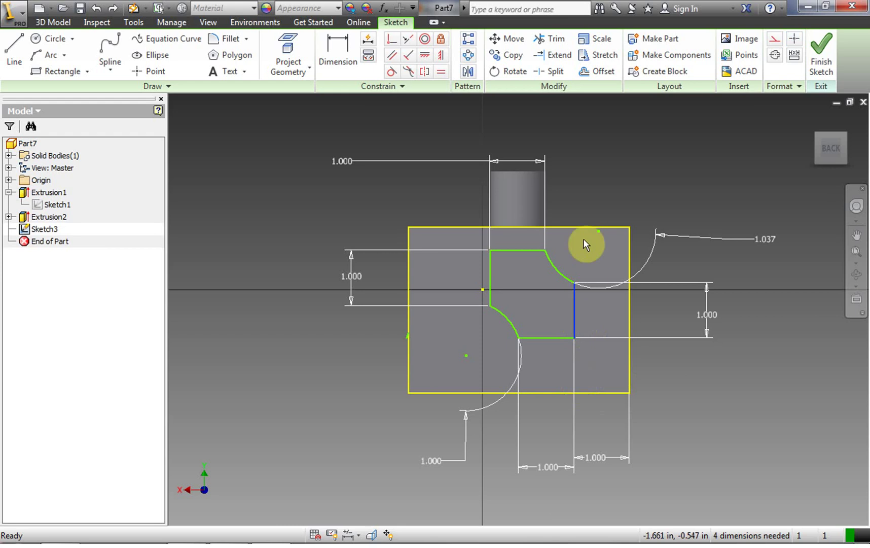
{"action": "left_click", "coordinate": [525, 250]}
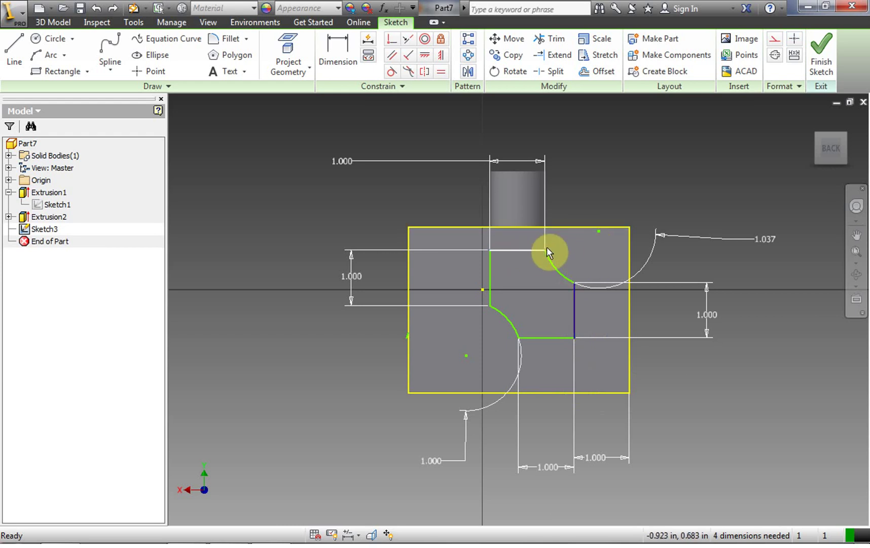
{"action": "key", "text": "ctrl+z"}
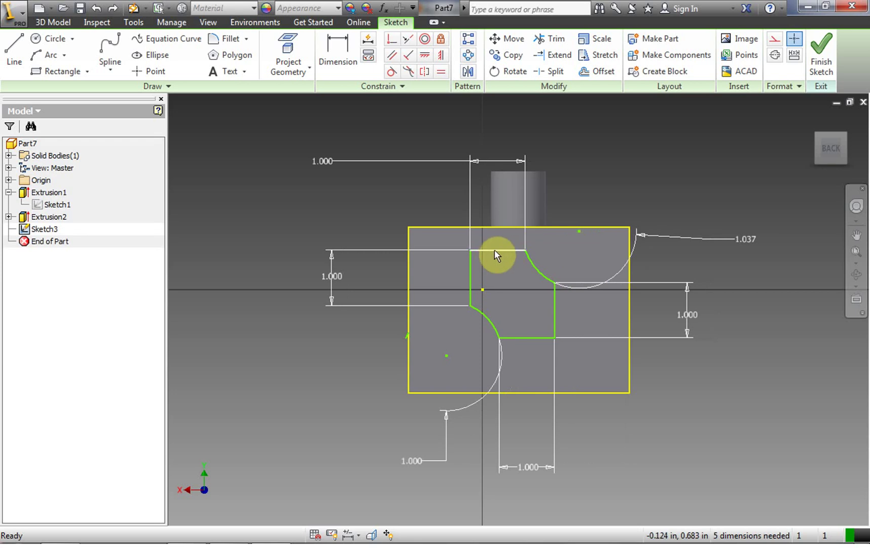
Dimension the profile's top horizontal edge from the block's top edge and set the distance to 1 in.
{"action": "left_click", "coordinate": [497, 227]}
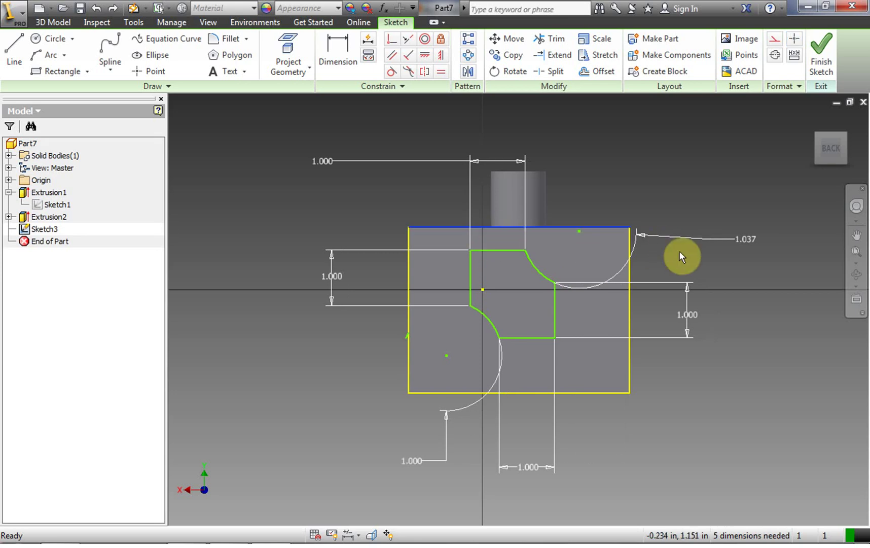
{"action": "left_click", "coordinate": [492, 250]}
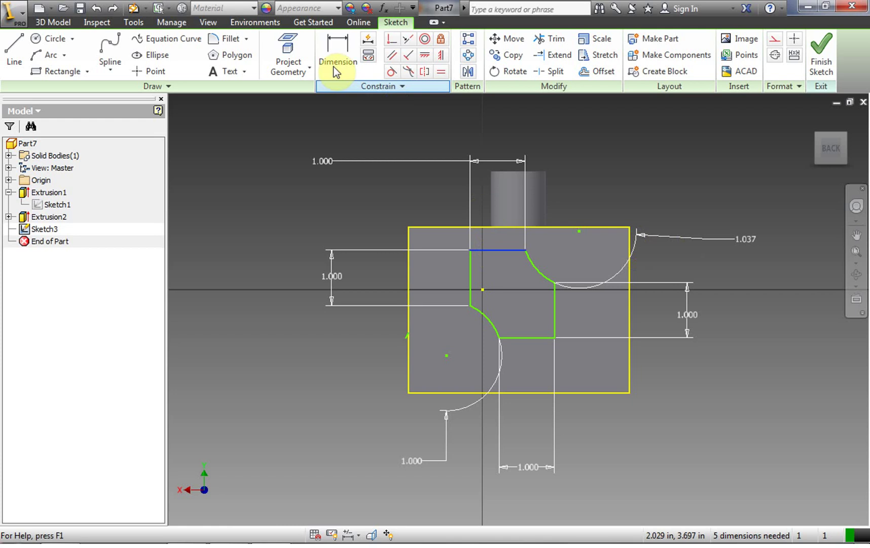
{"action": "left_click", "coordinate": [334, 71]}
{"action": "left_click", "coordinate": [496, 227]}
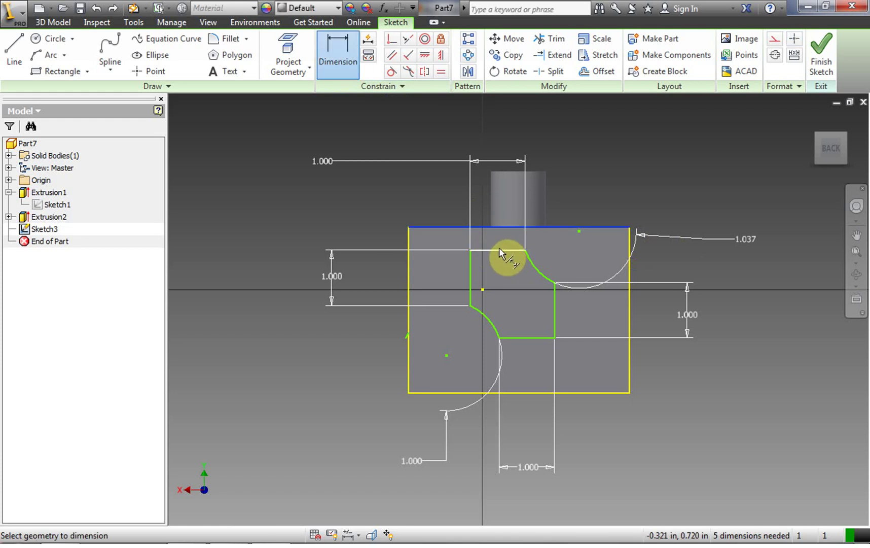
{"action": "left_click", "coordinate": [499, 249]}
{"action": "left_click", "coordinate": [796, 246]}
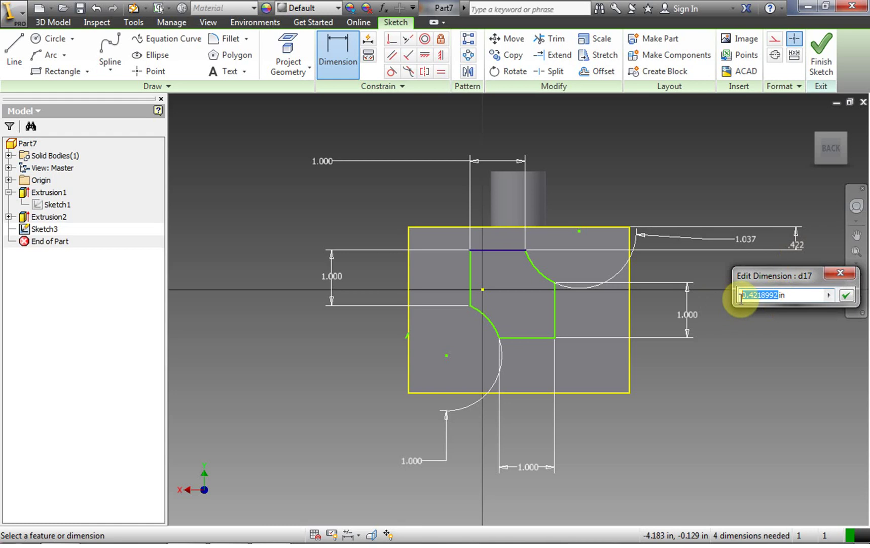
{"action": "type", "text": "1"}
{"action": "left_click", "coordinate": [846, 295]}
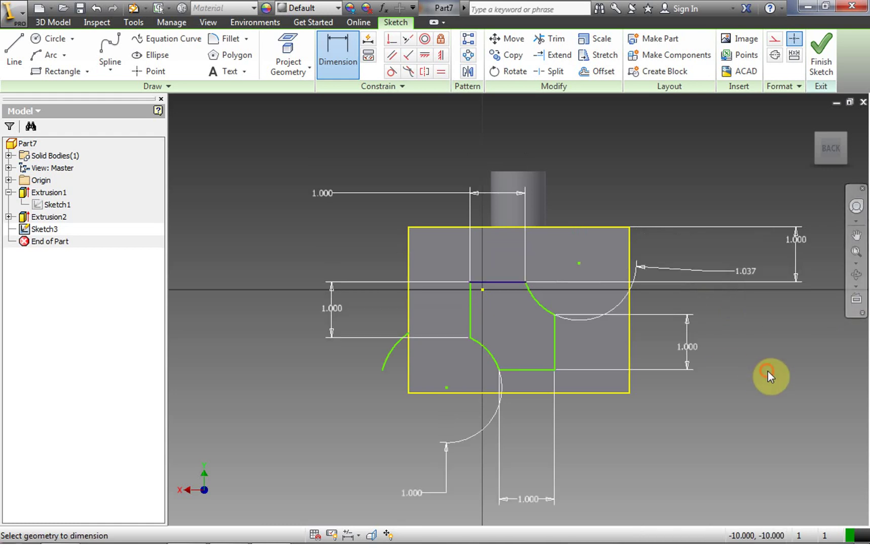
Finish the dimensioned profile sketch on the block's back face.
{"action": "left_click", "coordinate": [487, 281]}
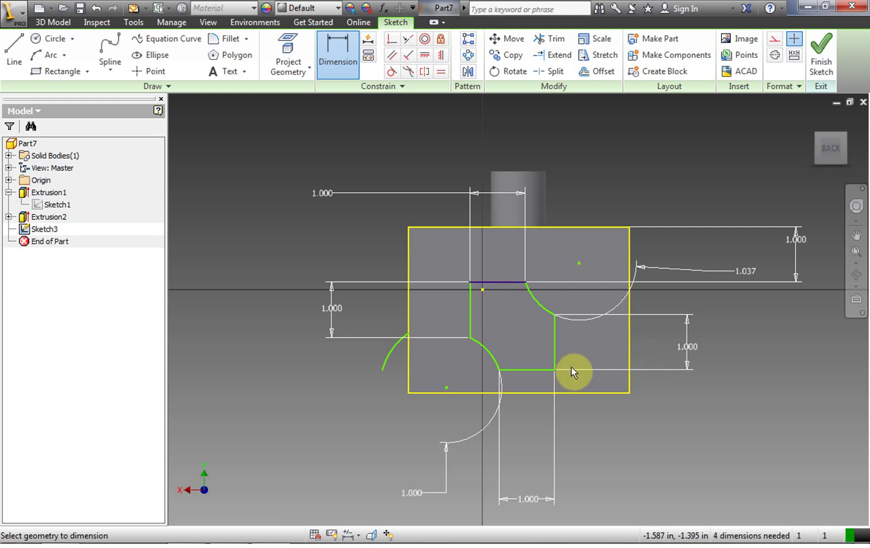
{"action": "right_click", "coordinate": [618, 440]}
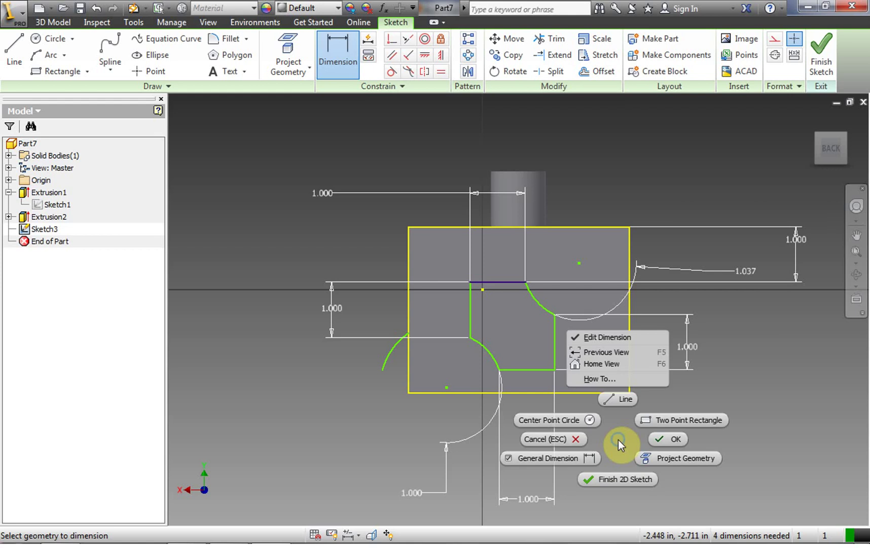
{"action": "left_click", "coordinate": [613, 479]}
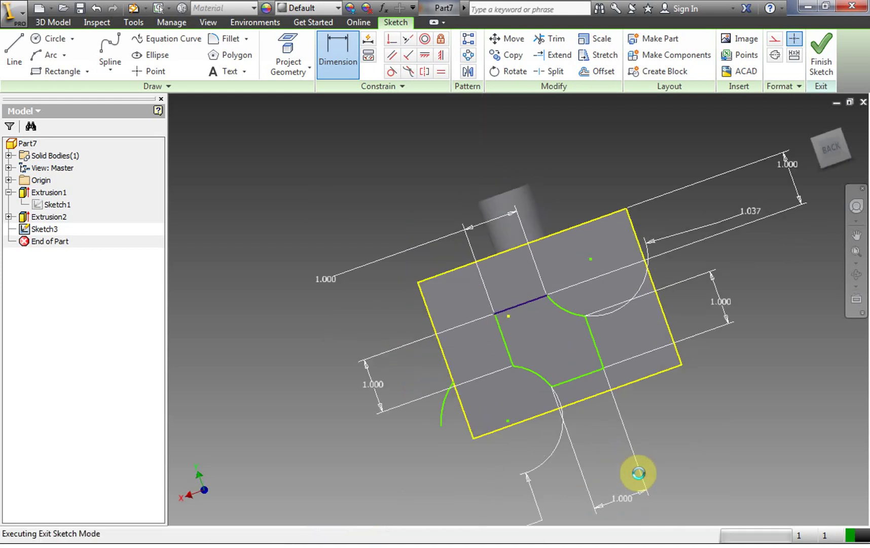
Extrude the closed arc-cornered profile as a Cut 3 in deep into the block.
{"action": "mouse_move", "coordinate": [837, 155]}
{"action": "left_mouse_down"}
{"action": "mouse_move", "coordinate": [827, 99]}
{"action": "mouse_move", "coordinate": [834, 224]}
{"action": "left_mouse_up"}
{"action": "left_click", "coordinate": [123, 53]}
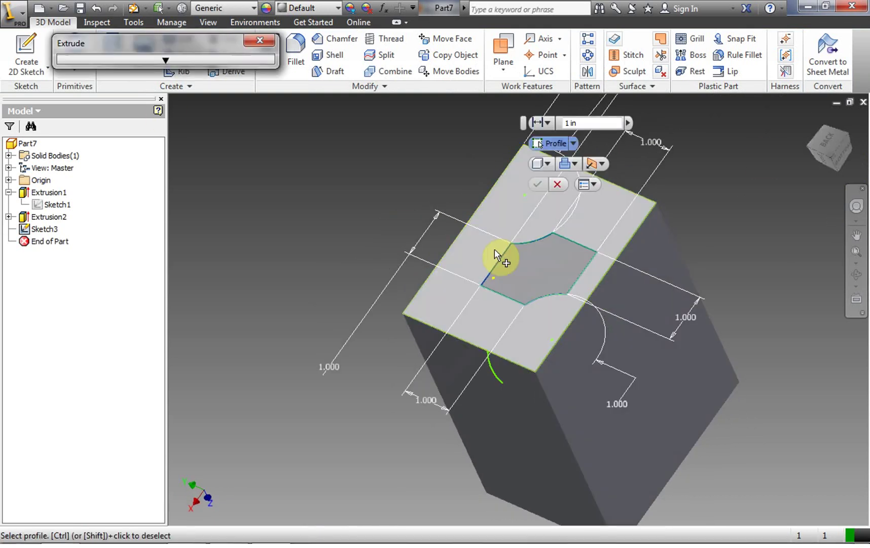
{"action": "left_click", "coordinate": [525, 277]}
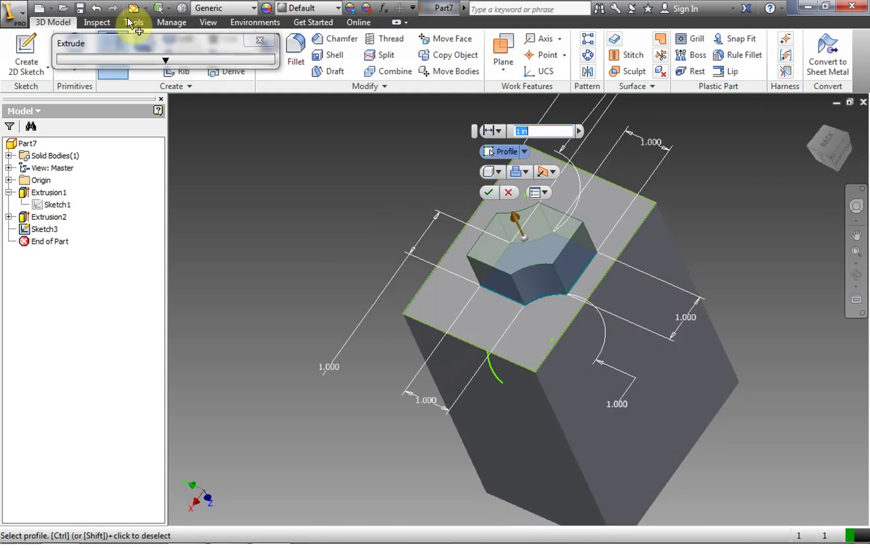
{"action": "left_click_drag", "start_coordinate": [112, 43], "coordinate": [87, 131]}
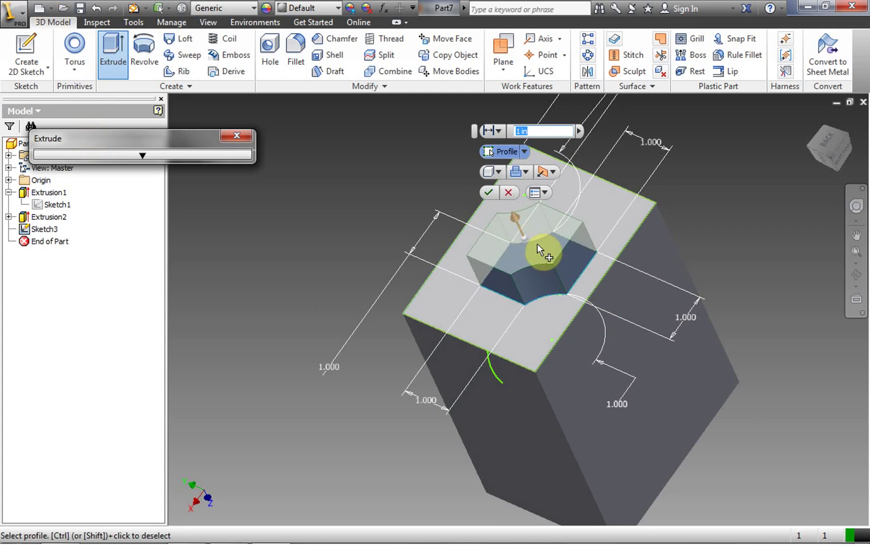
{"action": "left_click", "coordinate": [38, 229]}
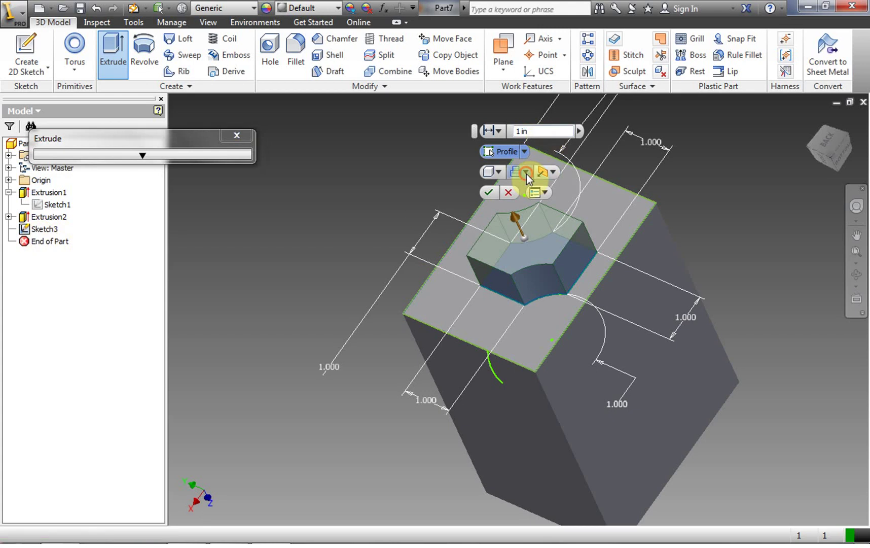
{"action": "left_click", "coordinate": [527, 172]}
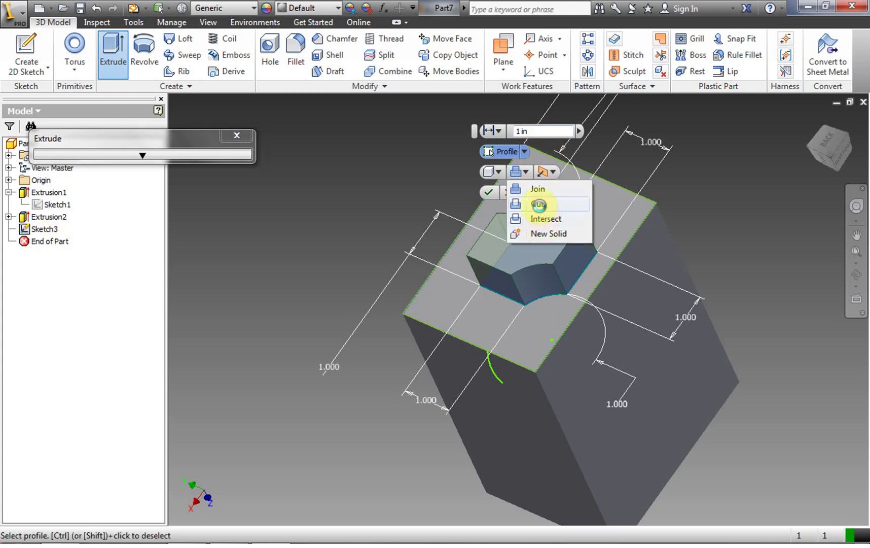
{"action": "left_click", "coordinate": [537, 203]}
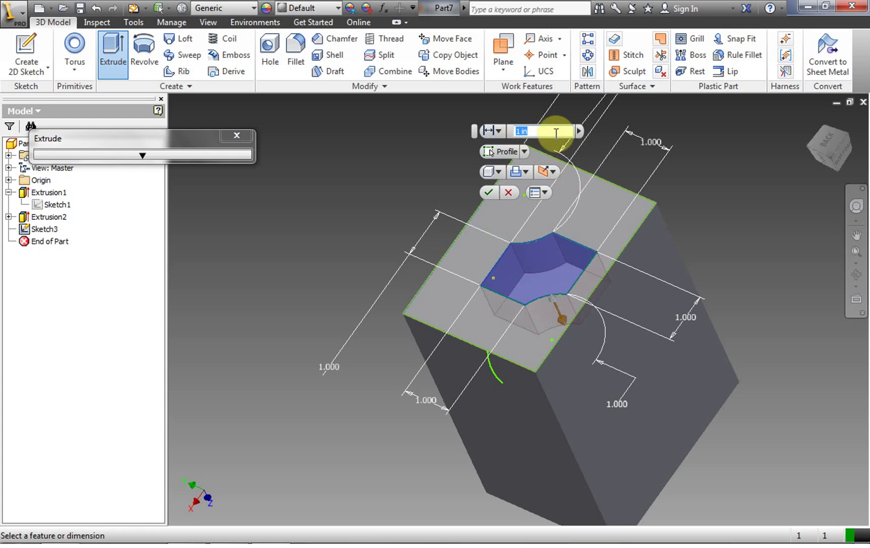
{"action": "left_click", "coordinate": [521, 131]}
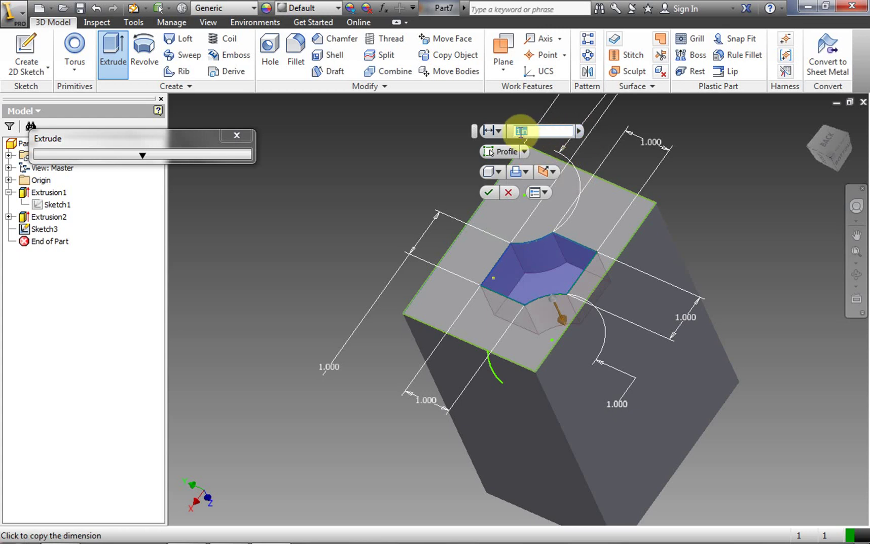
{"action": "double_click", "coordinate": [521, 132]}
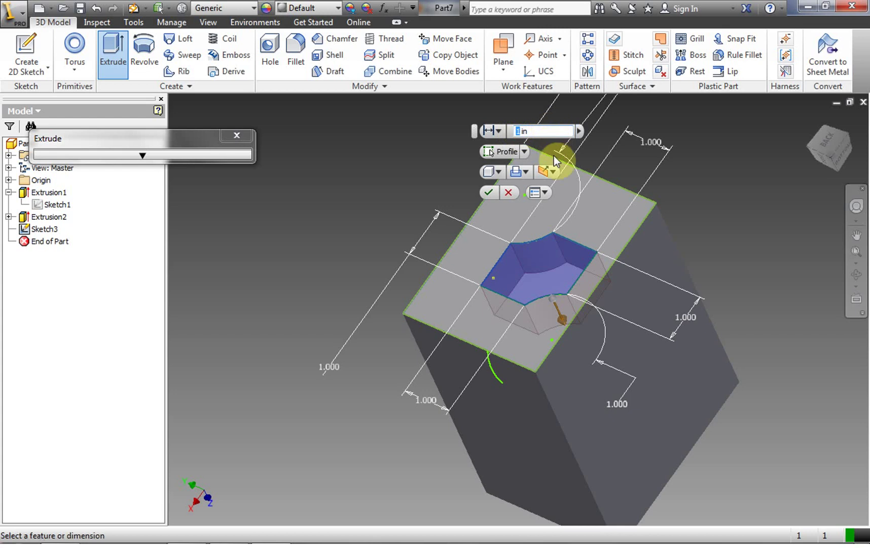
{"action": "type", "text": "3"}
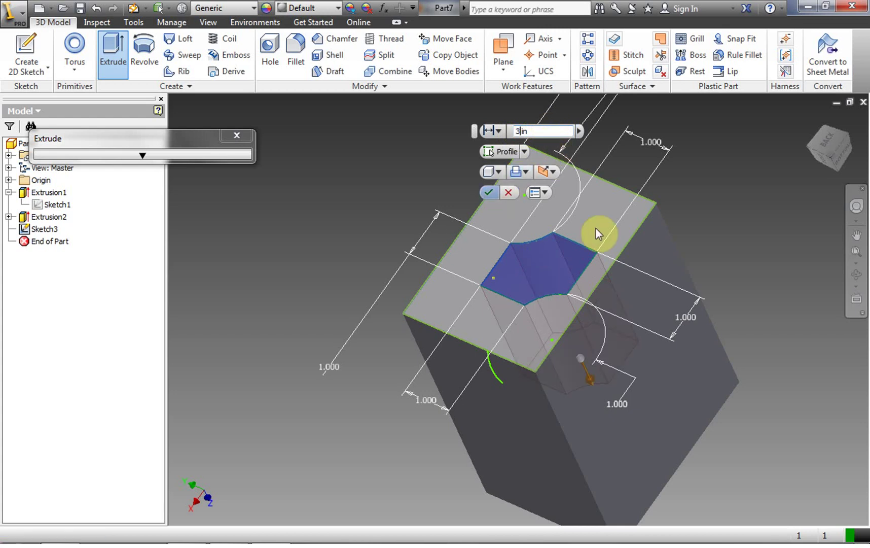
{"action": "mouse_move", "coordinate": [615, 328]}
{"action": "middle_mouse_down", "text": "shift"}
{"action": "mouse_move", "coordinate": [548, 289]}
{"action": "mouse_move", "coordinate": [542, 259]}
{"action": "mouse_move", "coordinate": [513, 223]}
{"action": "middle_mouse_up", "text": "shift"}
{"action": "middle_click_drag", "start_coordinate": [634, 304], "coordinate": [656, 363], "text": "shift"}
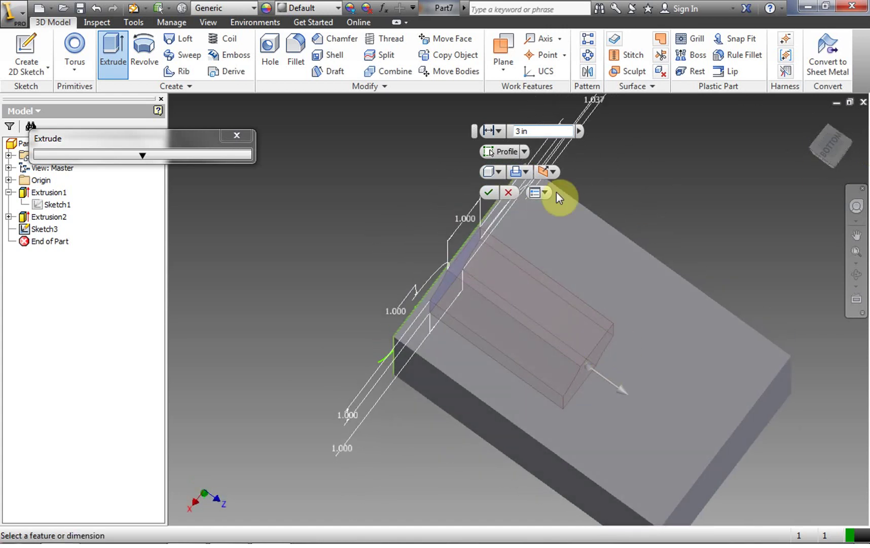
{"action": "left_click", "coordinate": [489, 190]}
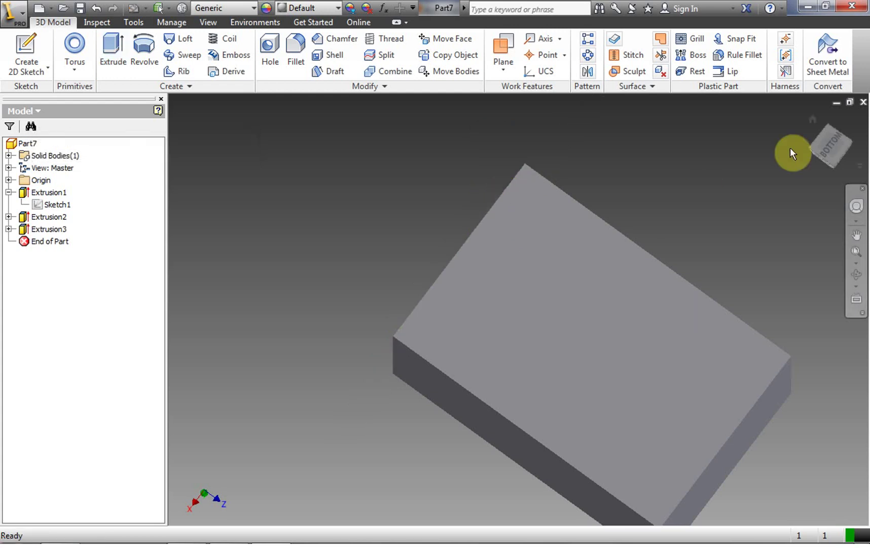
Start a sketch on the block's bottom face and draw a centred circle about 4 in in diameter, reaching both long edges.
{"action": "mouse_move", "coordinate": [830, 146]}
{"action": "left_mouse_down"}
{"action": "mouse_move", "coordinate": [868, 213]}
{"action": "mouse_move", "coordinate": [869, 263]}
{"action": "mouse_move", "coordinate": [857, 206]}
{"action": "mouse_move", "coordinate": [842, 198]}
{"action": "mouse_move", "coordinate": [811, 218]}
{"action": "mouse_move", "coordinate": [764, 180]}
{"action": "mouse_move", "coordinate": [777, 269]}
{"action": "mouse_move", "coordinate": [748, 261]}
{"action": "mouse_move", "coordinate": [758, 279]}
{"action": "mouse_move", "coordinate": [796, 238]}
{"action": "mouse_move", "coordinate": [807, 249]}
{"action": "mouse_move", "coordinate": [766, 203]}
{"action": "left_mouse_up"}
{"action": "middle_click_drag", "start_coordinate": [592, 371], "coordinate": [592, 370], "text": "shift"}
{"action": "left_click", "coordinate": [26, 55]}
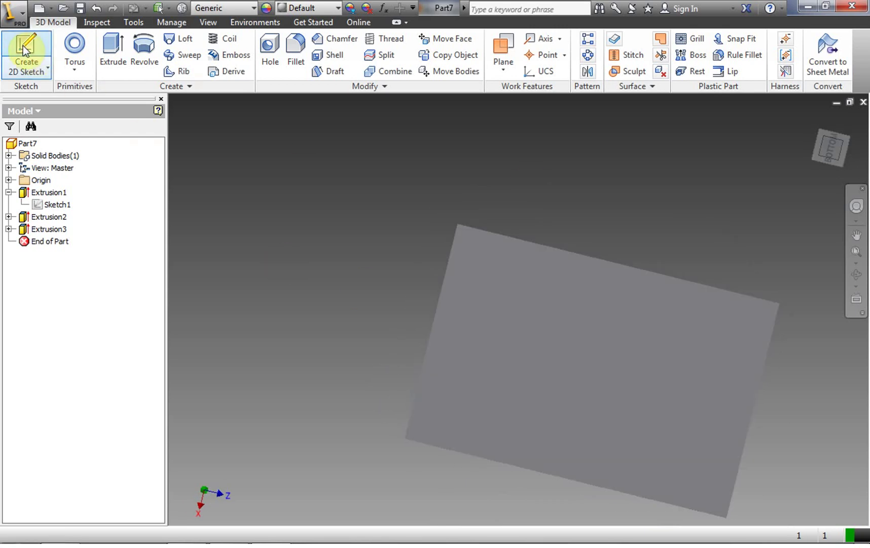
{"action": "left_click", "coordinate": [23, 46]}
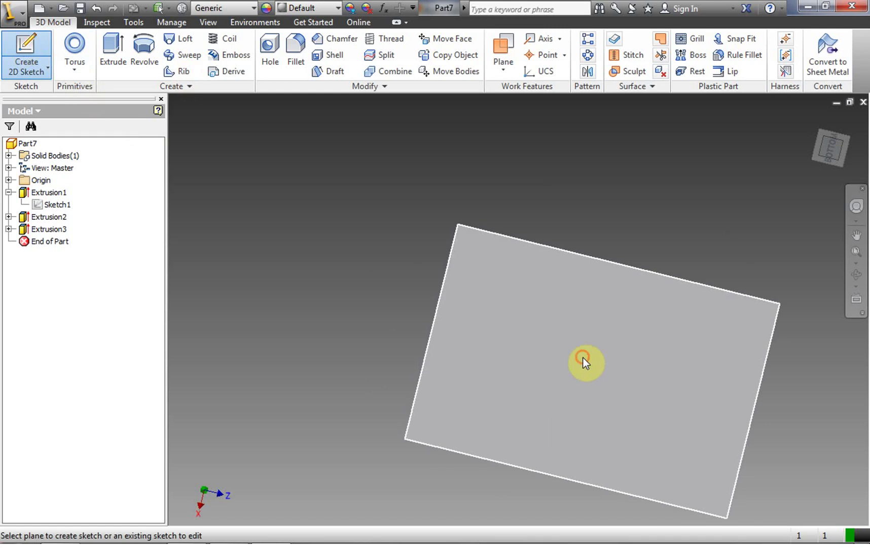
{"action": "left_click", "coordinate": [583, 358]}
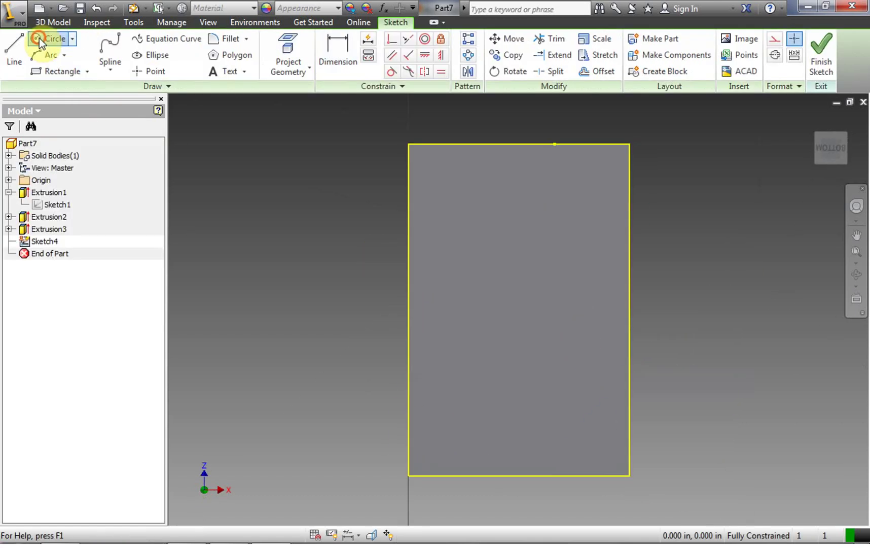
{"action": "left_click", "coordinate": [39, 39]}
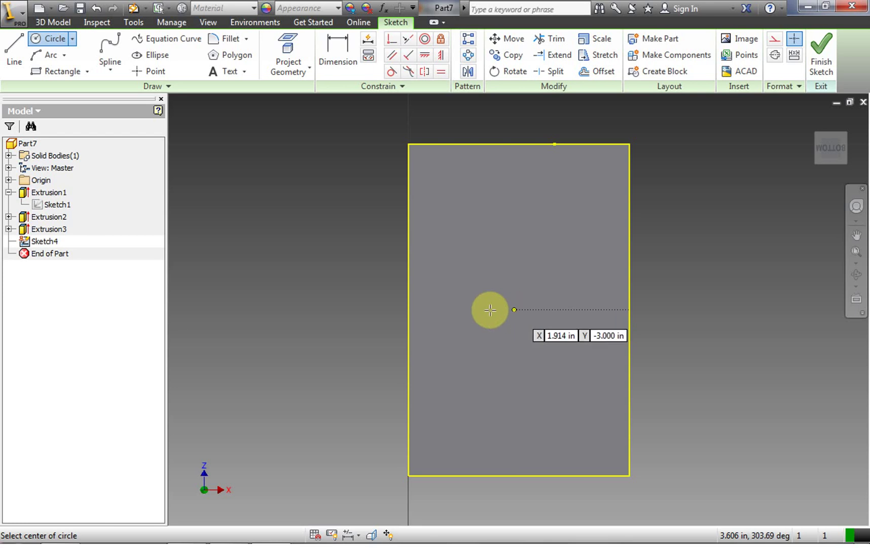
{"action": "left_click", "coordinate": [519, 309]}
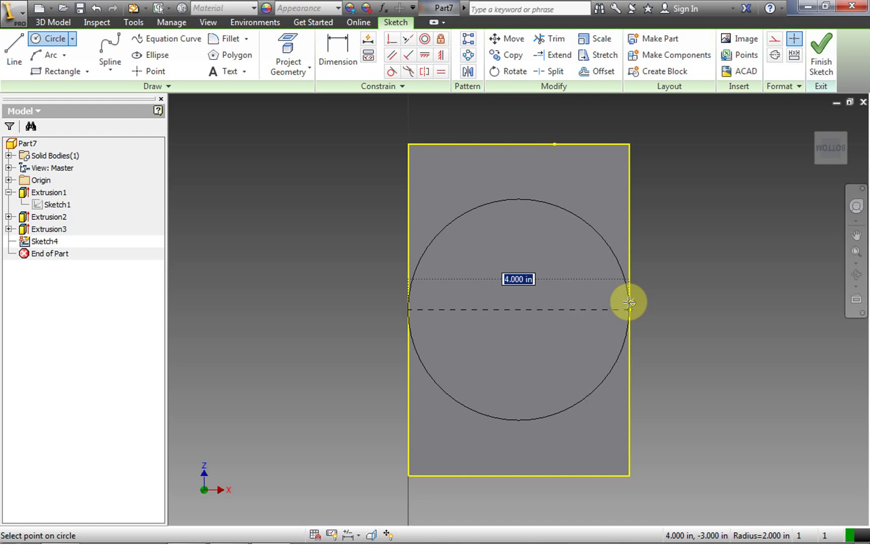
{"action": "left_click", "coordinate": [629, 302]}
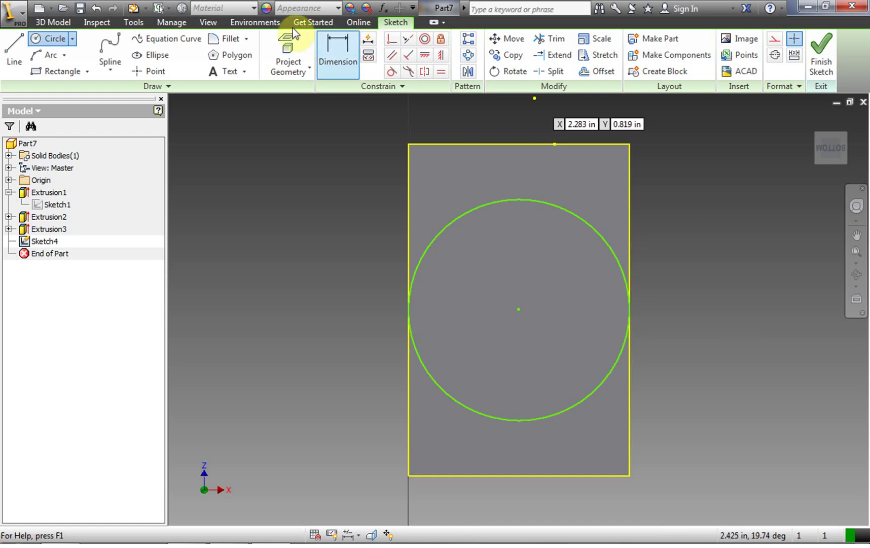
Dimension the circle's diameter as 4 in and its centre as 3 in from the face's top edge.
{"action": "left_click", "coordinate": [339, 55]}
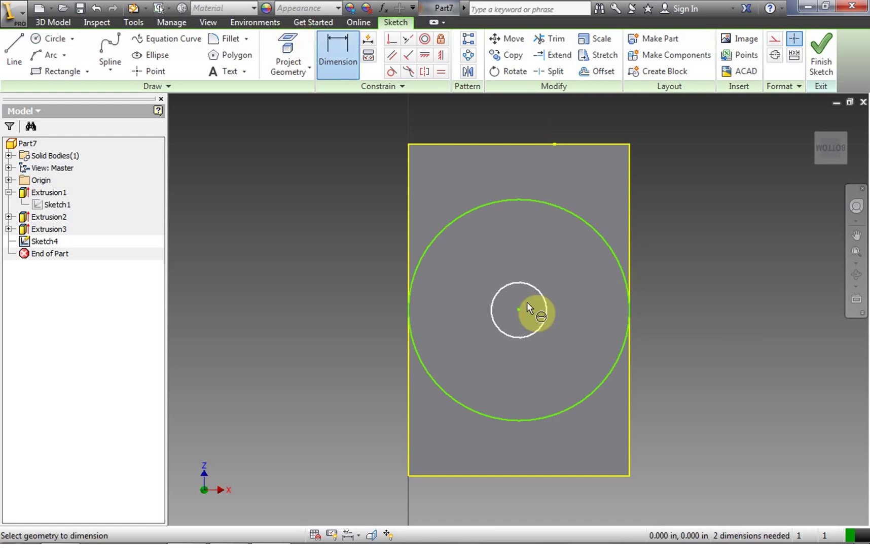
{"action": "left_click", "coordinate": [583, 217]}
{"action": "left_click", "coordinate": [713, 265]}
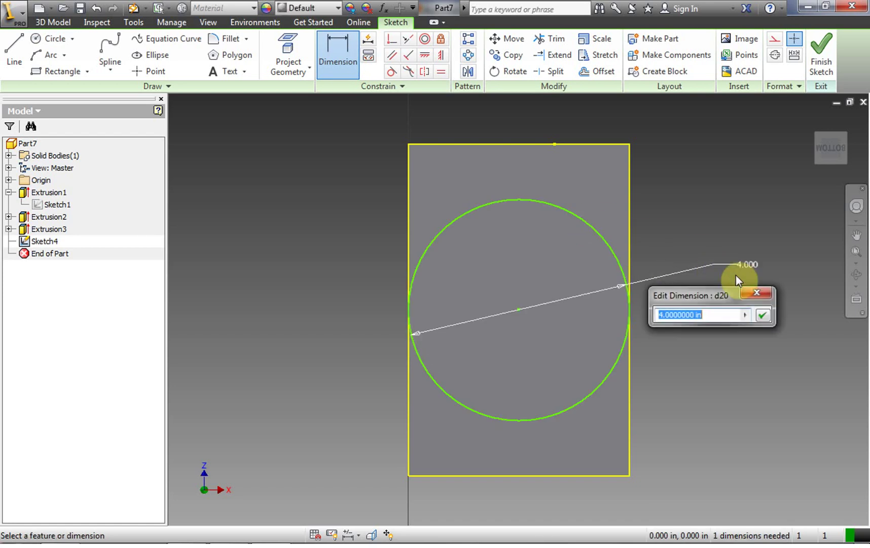
{"action": "left_click", "coordinate": [764, 318]}
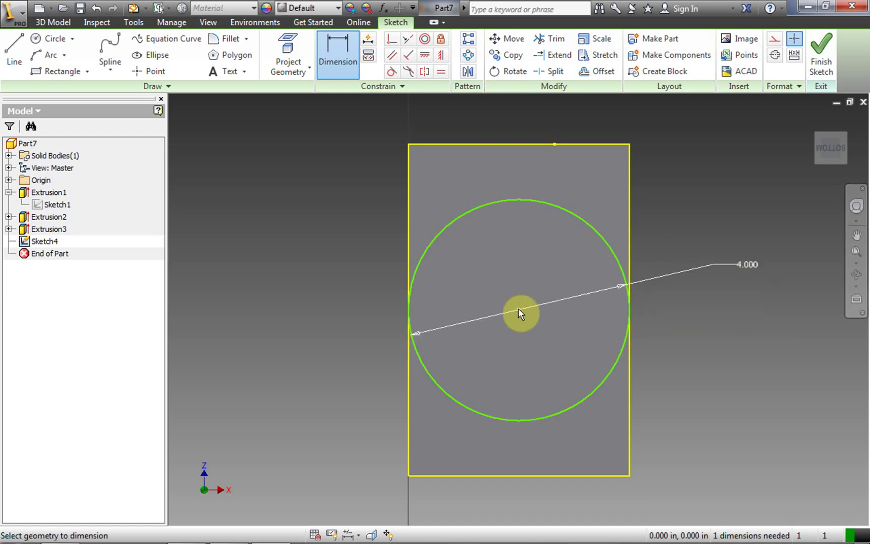
{"action": "left_click", "coordinate": [511, 143]}
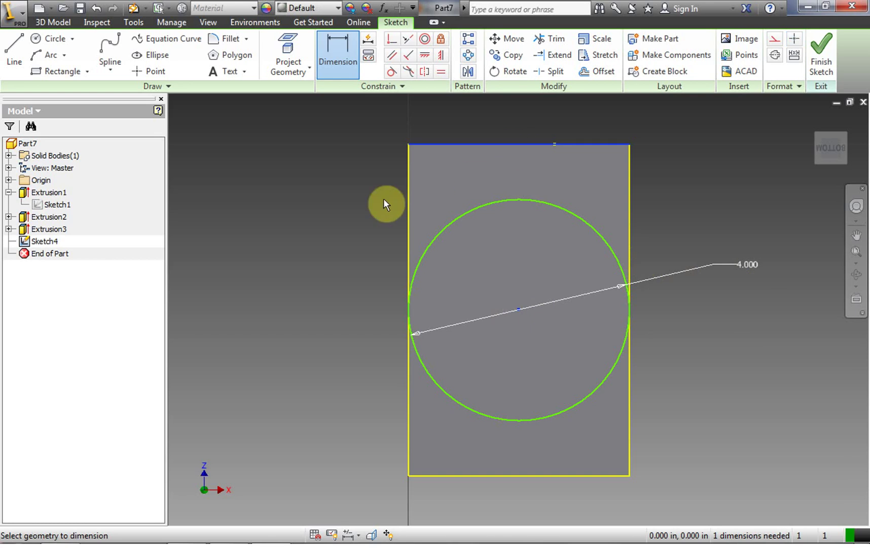
{"action": "left_click", "coordinate": [341, 211]}
{"action": "left_click", "coordinate": [391, 263]}
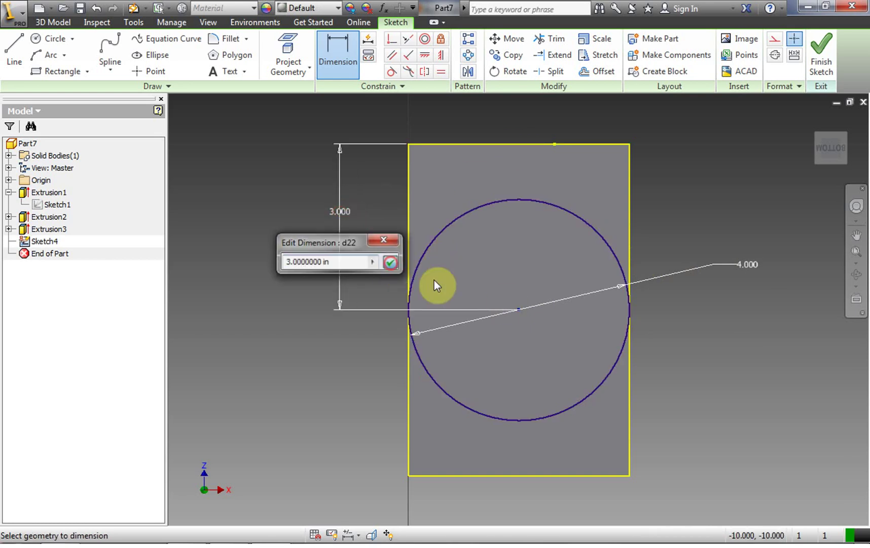
Add a driven dimension between the circle's centre and the face's left edge, and finish the sketch.
{"action": "left_click", "coordinate": [519, 309]}
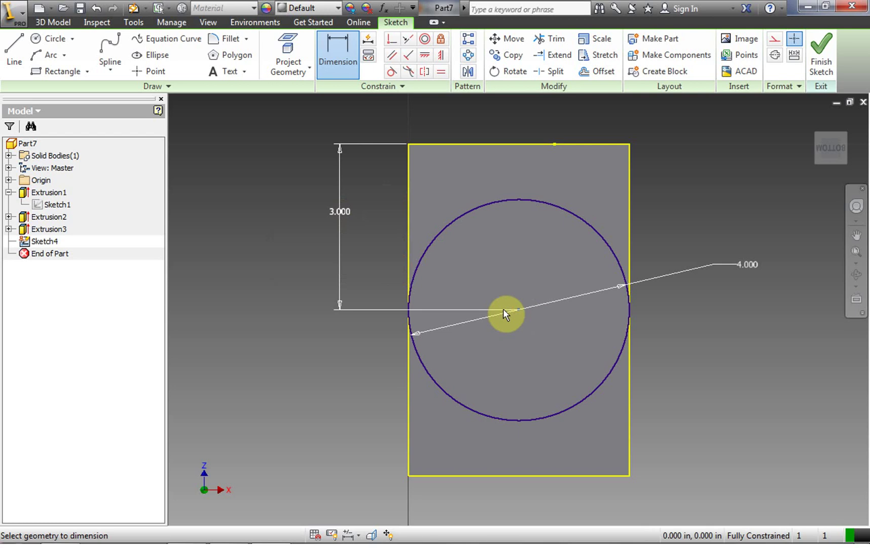
{"action": "left_click", "coordinate": [408, 274]}
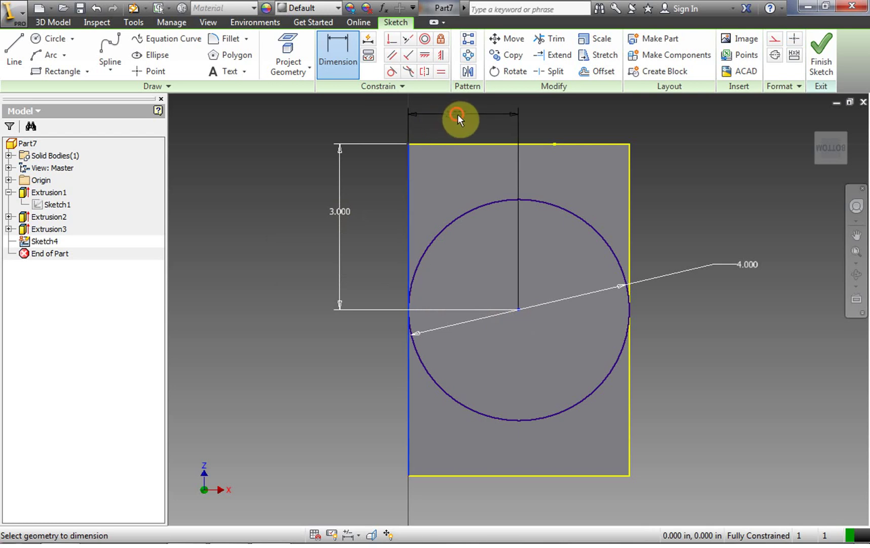
{"action": "left_click", "coordinate": [457, 114]}
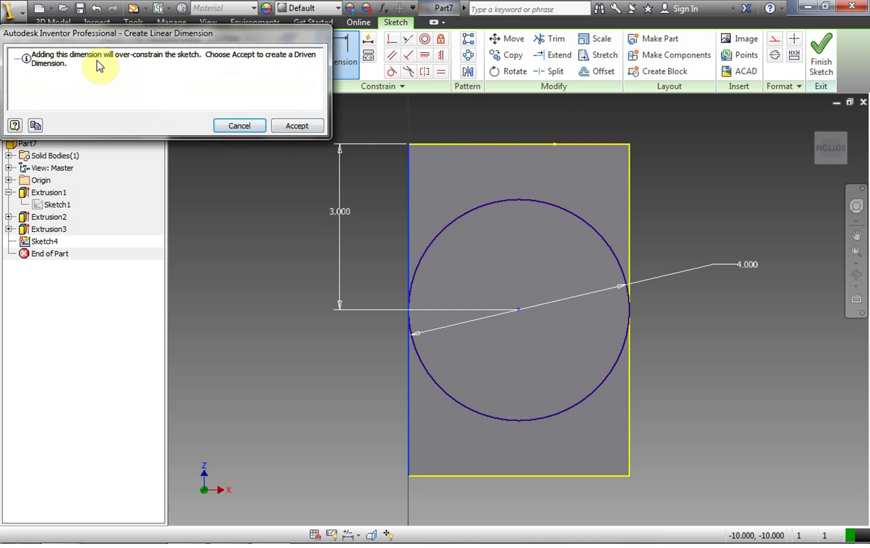
{"action": "left_click", "coordinate": [294, 128]}
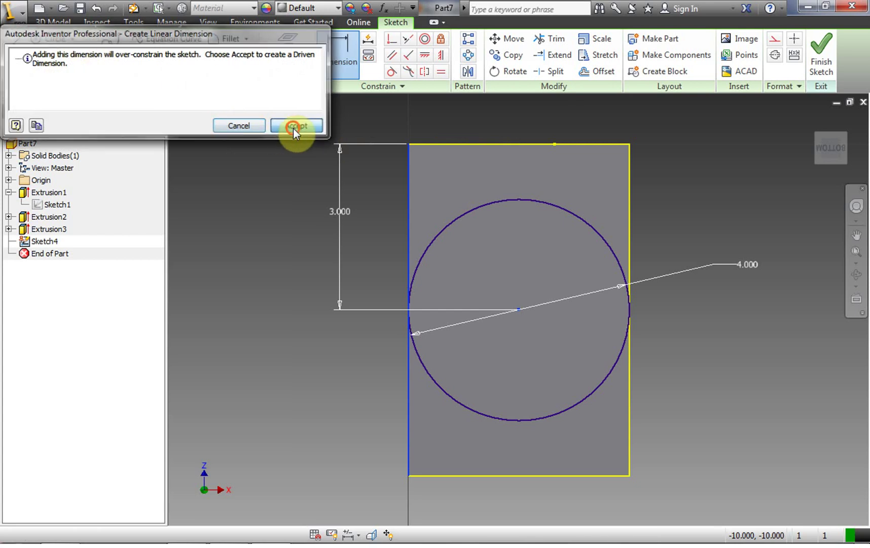
{"action": "left_click", "coordinate": [630, 311]}
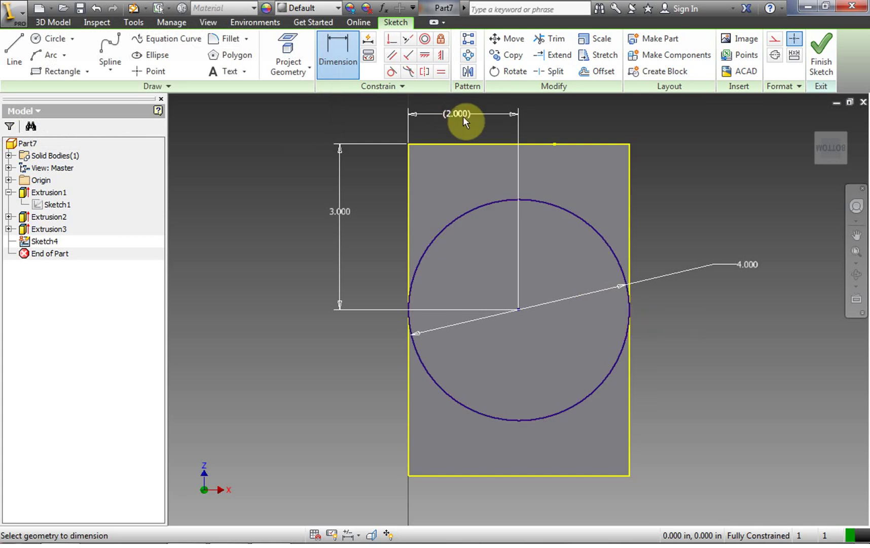
{"action": "right_click", "coordinate": [663, 207]}
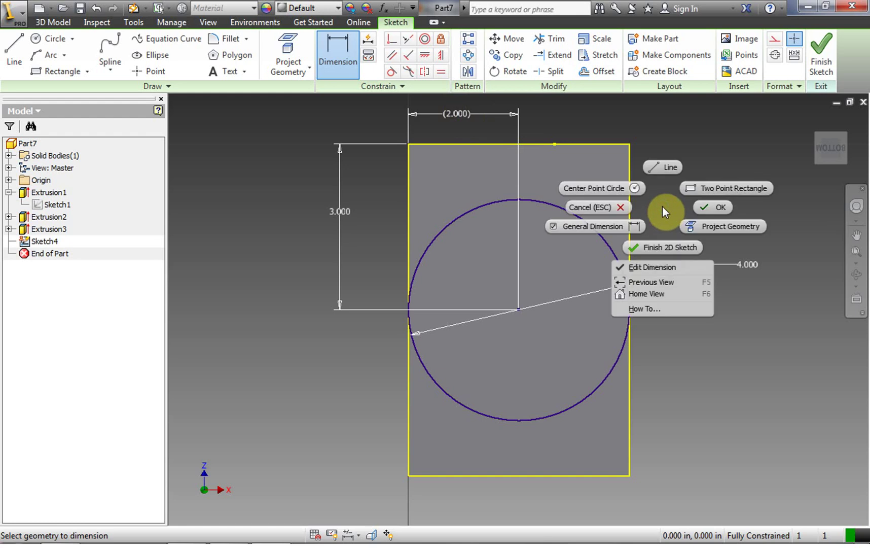
{"action": "left_click", "coordinate": [666, 247]}
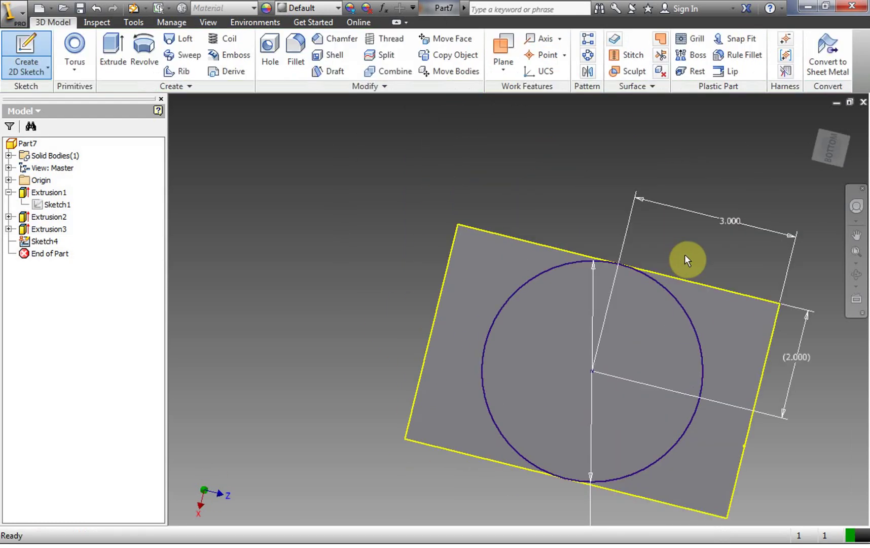
Set up an extrusion of the bottom-face circle using the Intersect operation.
{"action": "left_click", "coordinate": [112, 61]}
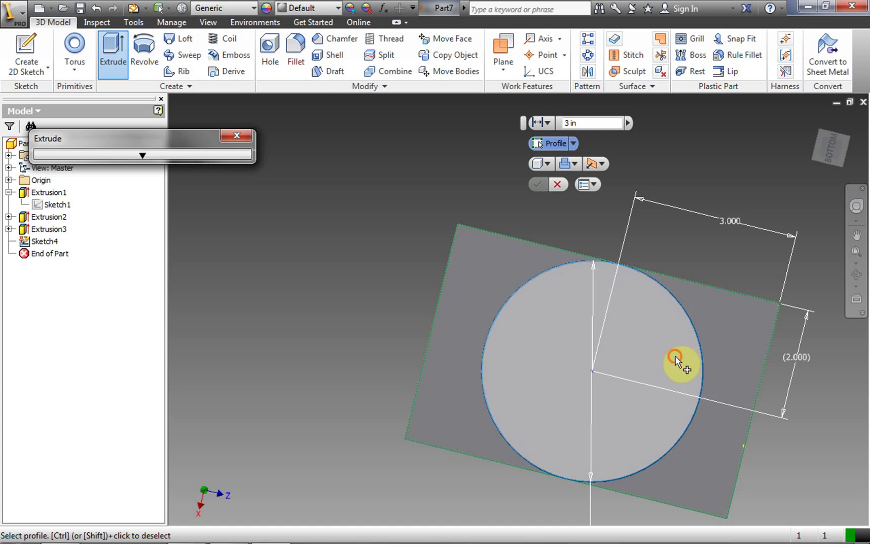
{"action": "left_click", "coordinate": [676, 359]}
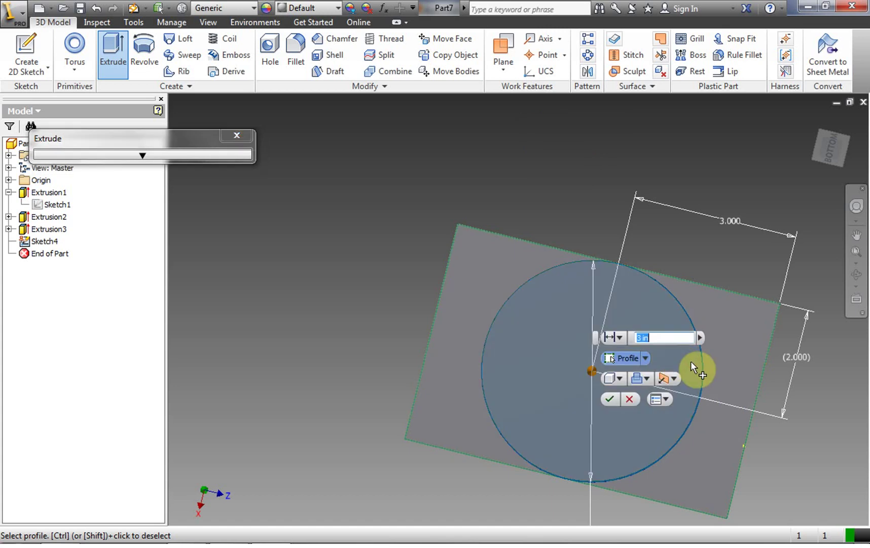
{"action": "left_click", "coordinate": [652, 379]}
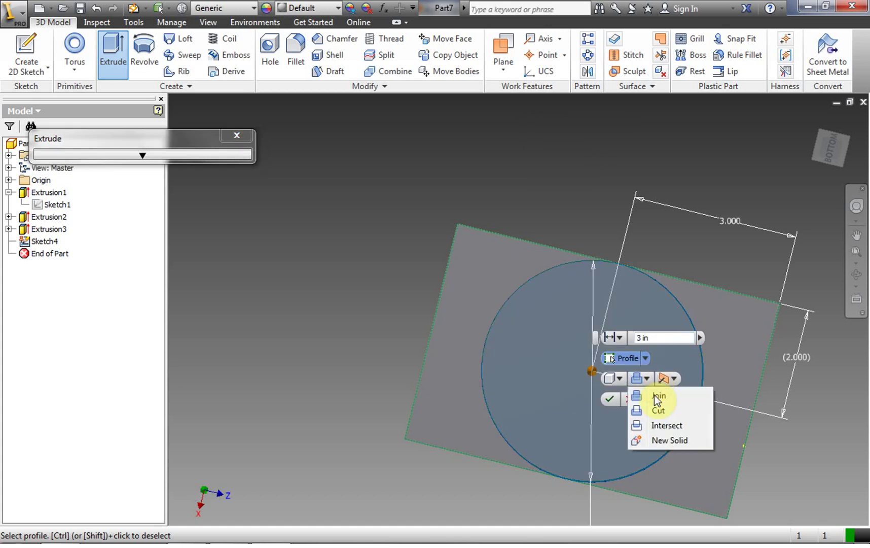
{"action": "left_click", "coordinate": [661, 426]}
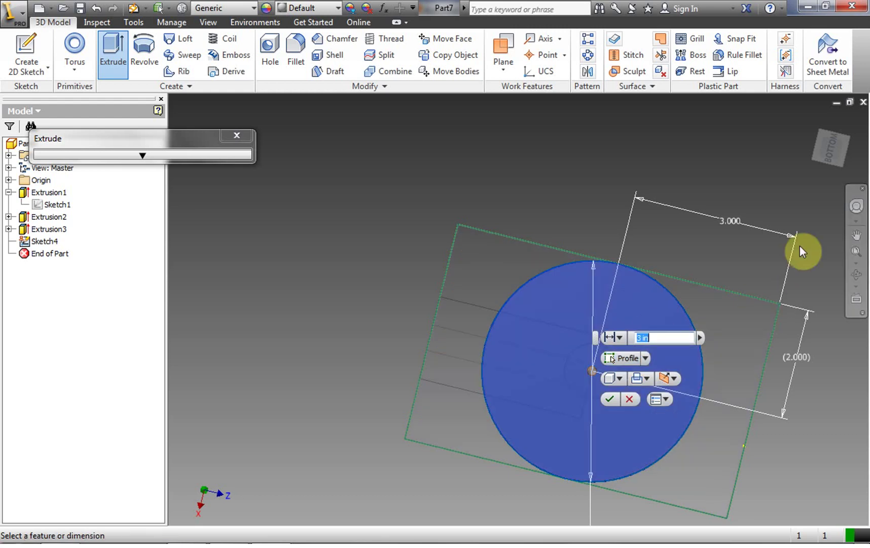
Try the Through All extent for the circle's intersect extrusion, then return it to a Distance of 3 in.
{"action": "left_click", "coordinate": [832, 151]}
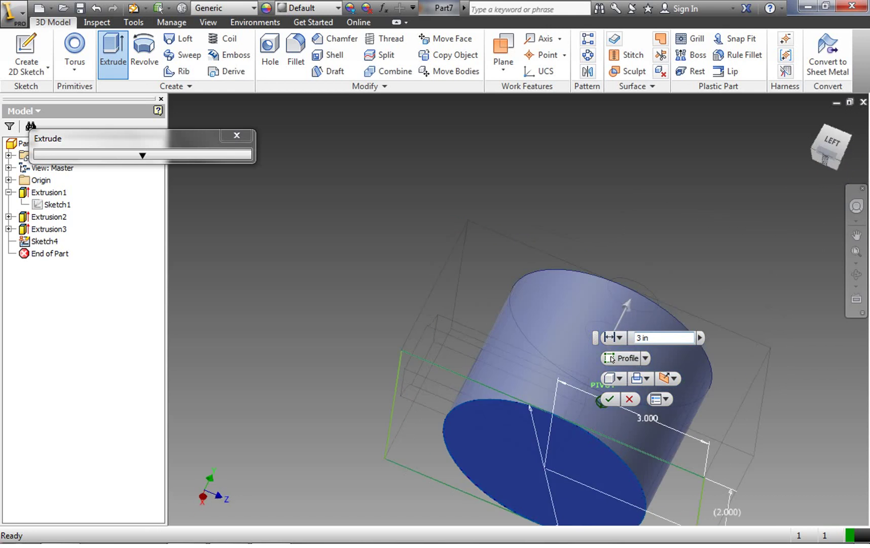
{"action": "left_click", "coordinate": [700, 338]}
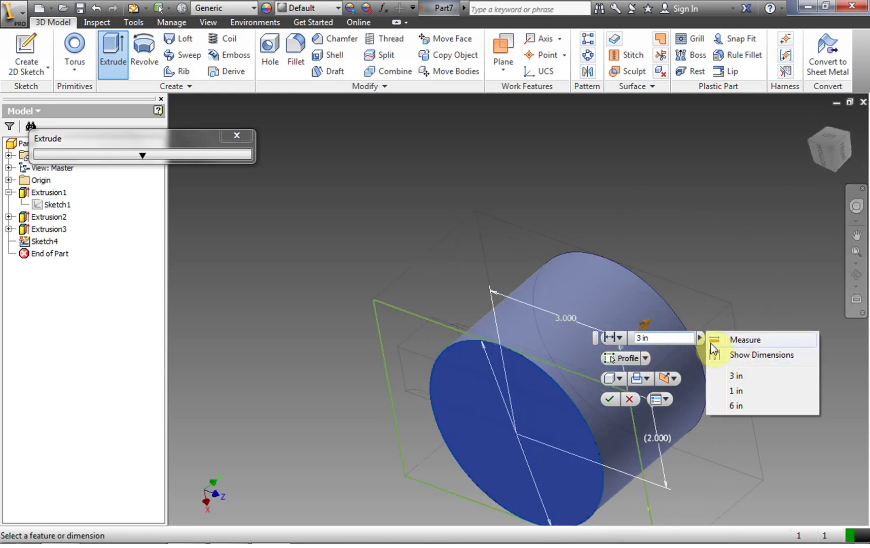
{"action": "left_click", "coordinate": [621, 337]}
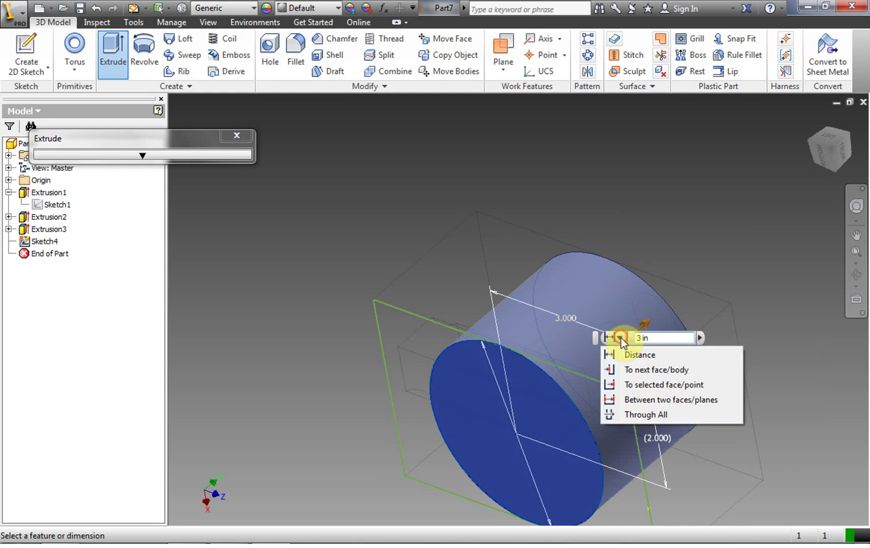
{"action": "left_click", "coordinate": [620, 339]}
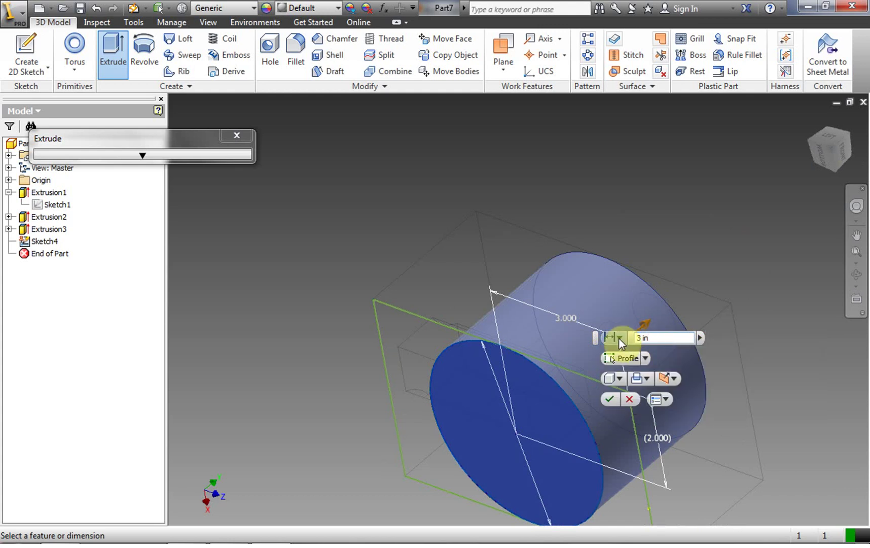
{"action": "left_click", "coordinate": [620, 339]}
{"action": "left_click", "coordinate": [621, 338]}
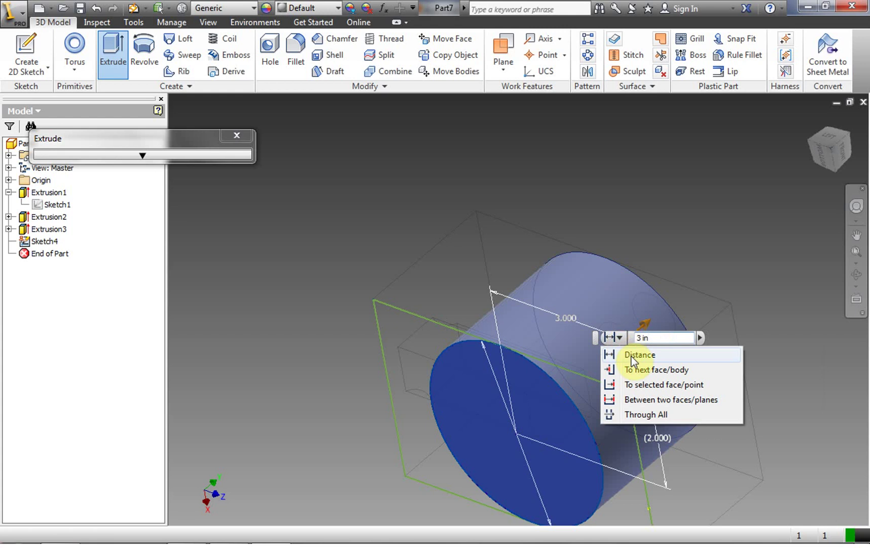
{"action": "left_click", "coordinate": [652, 415]}
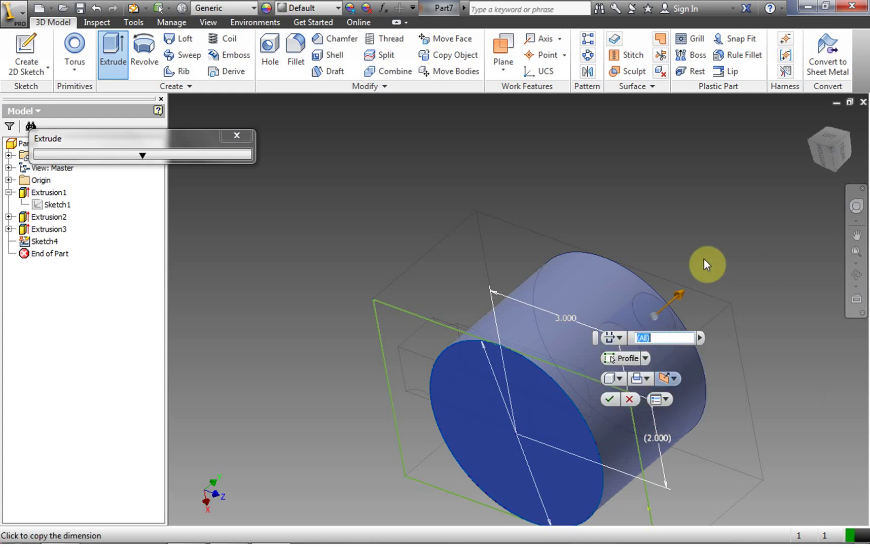
{"action": "mouse_move", "coordinate": [824, 156]}
{"action": "left_mouse_down"}
{"action": "mouse_move", "coordinate": [784, 175]}
{"action": "mouse_move", "coordinate": [824, 163]}
{"action": "mouse_move", "coordinate": [834, 134]}
{"action": "left_mouse_up"}
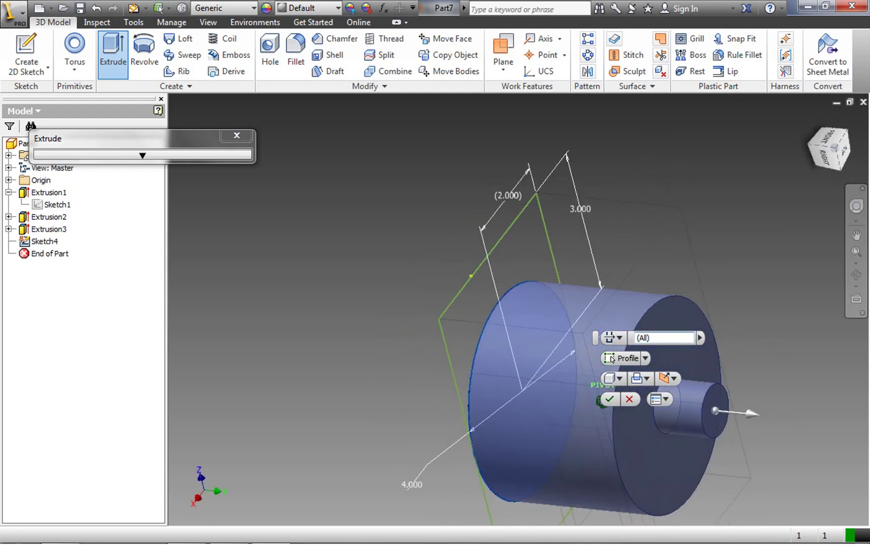
{"action": "left_click", "coordinate": [618, 338]}
{"action": "left_click", "coordinate": [624, 351]}
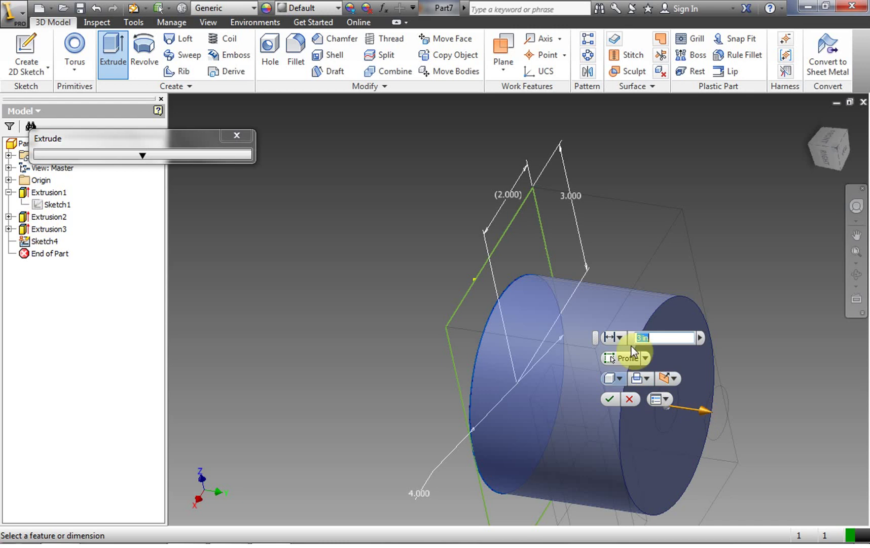
Set the circle's intersect extrusion to Through All and complete it.
{"action": "left_click", "coordinate": [619, 338]}
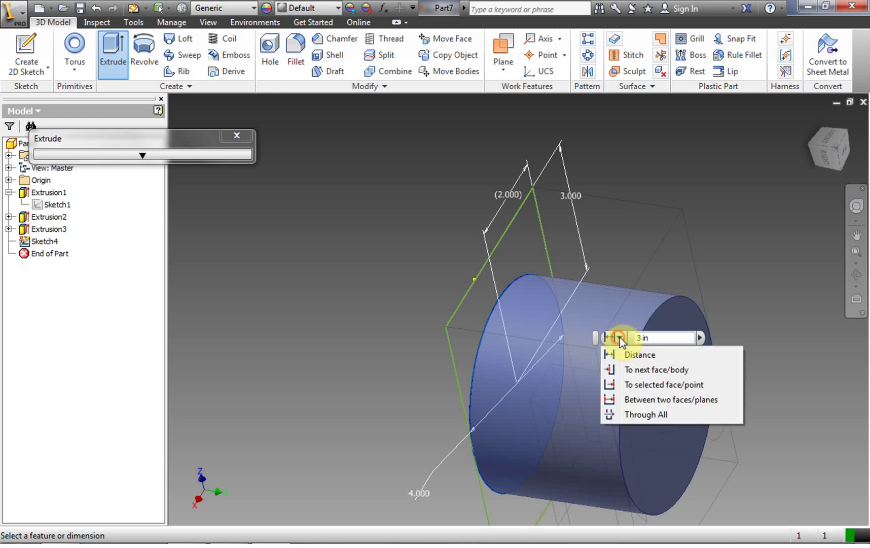
{"action": "left_click", "coordinate": [651, 418]}
{"action": "left_click", "coordinate": [721, 415]}
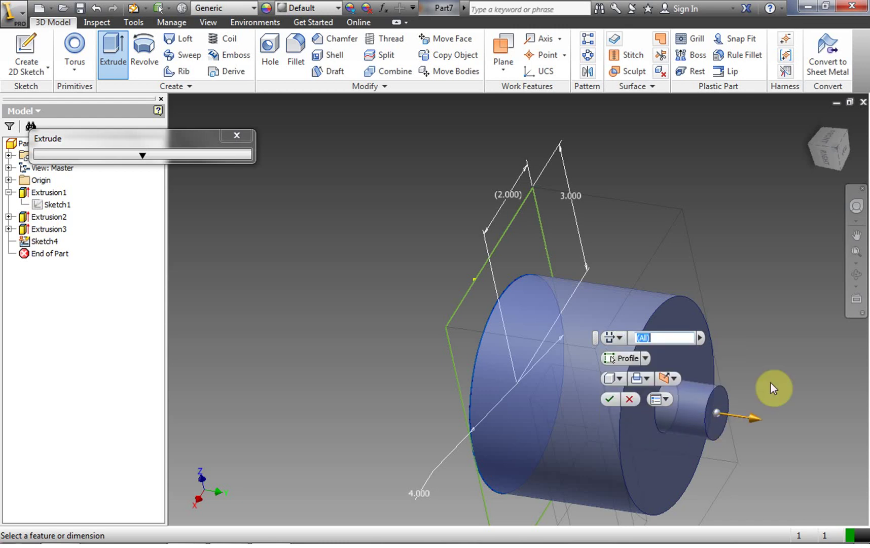
{"action": "left_click", "coordinate": [612, 398]}
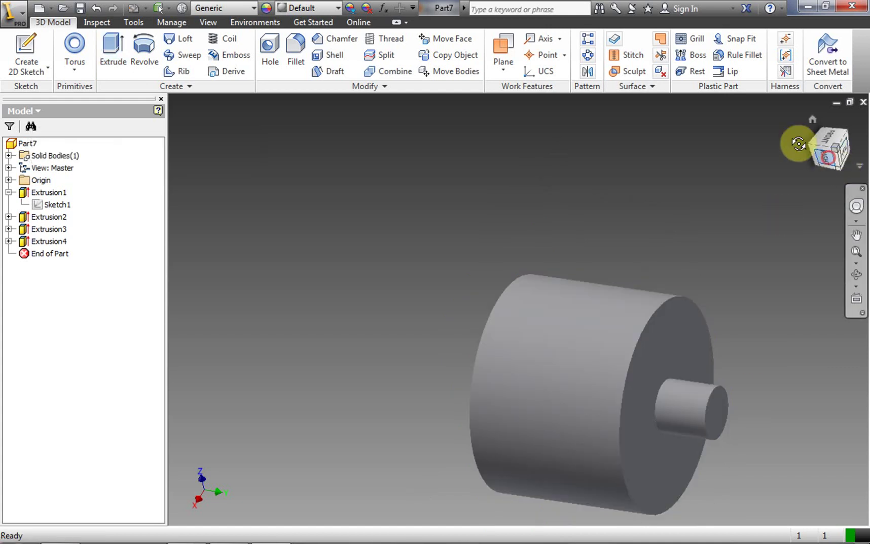
{"action": "mouse_move", "coordinate": [799, 143]}
{"action": "left_mouse_down"}
{"action": "mouse_move", "coordinate": [738, 99]}
{"action": "mouse_move", "coordinate": [697, 139]}
{"action": "mouse_move", "coordinate": [702, 106]}
{"action": "mouse_move", "coordinate": [726, 73]}
{"action": "mouse_move", "coordinate": [718, 58]}
{"action": "mouse_move", "coordinate": [688, 56]}
{"action": "mouse_move", "coordinate": [659, 82]}
{"action": "mouse_move", "coordinate": [626, 51]}
{"action": "mouse_move", "coordinate": [657, 54]}
{"action": "left_mouse_up"}
{"action": "left_click_drag", "start_coordinate": [405, 278], "coordinate": [440, 254]}
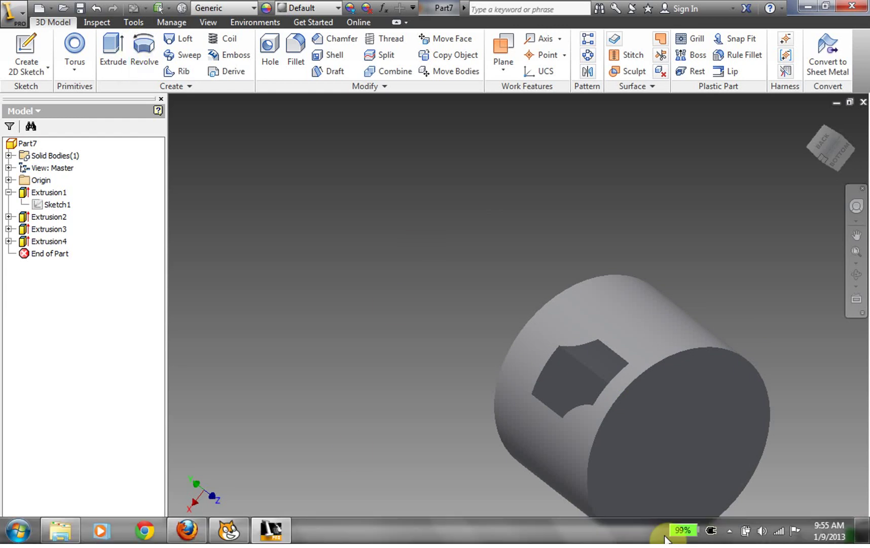
{"action": "left_click", "coordinate": [728, 530]}
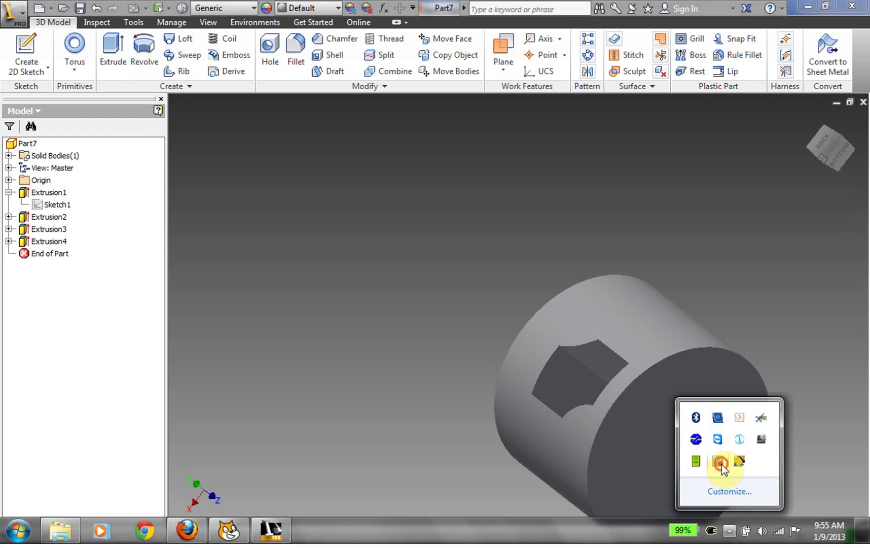
{"action": "right_click", "coordinate": [720, 461]}
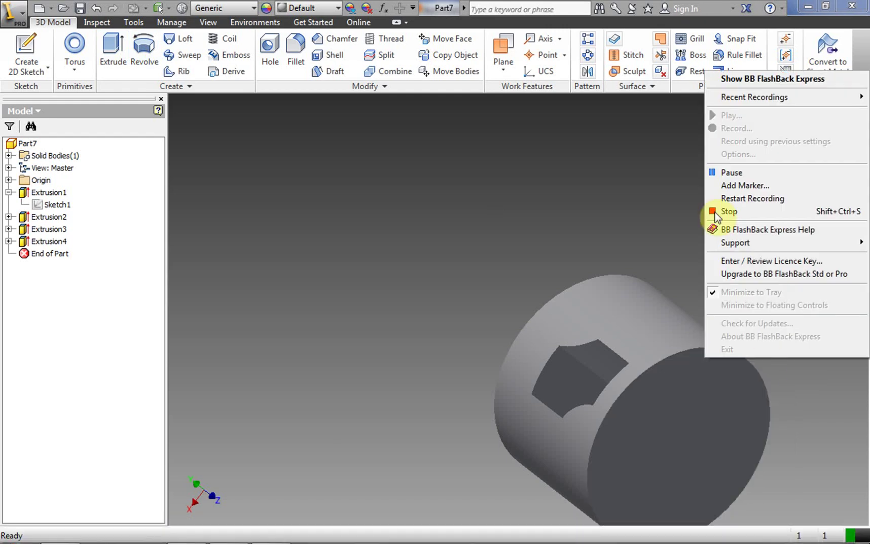